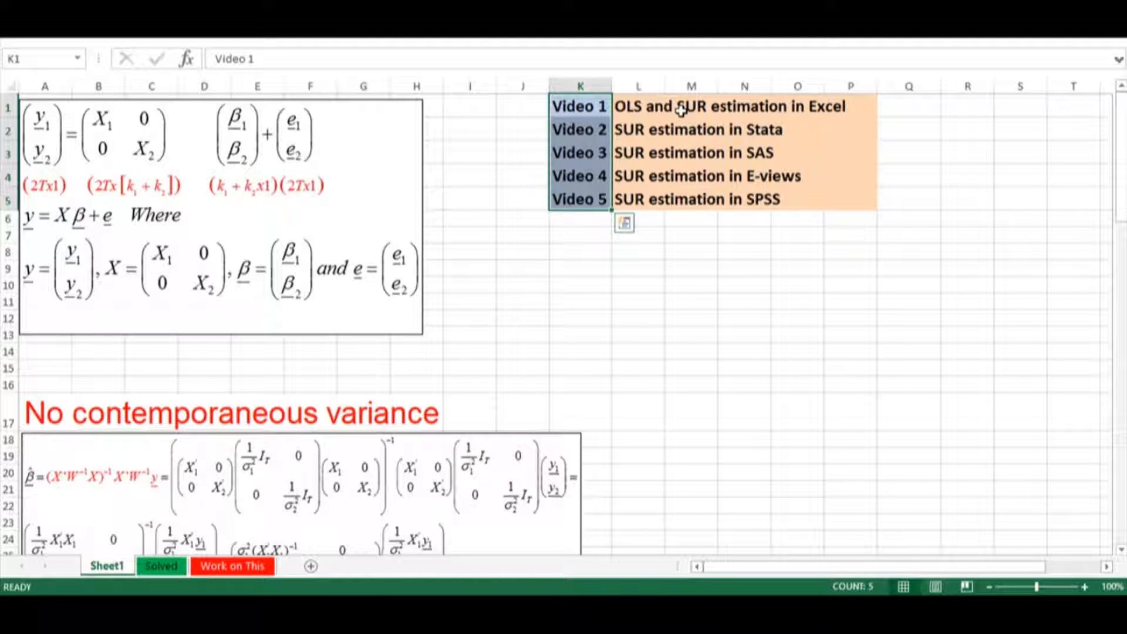
Review the video list and the theory on Sheet1, from the model equations through the variance derivations to the estimated variance formulas
drag(577, 136, 838, 191)
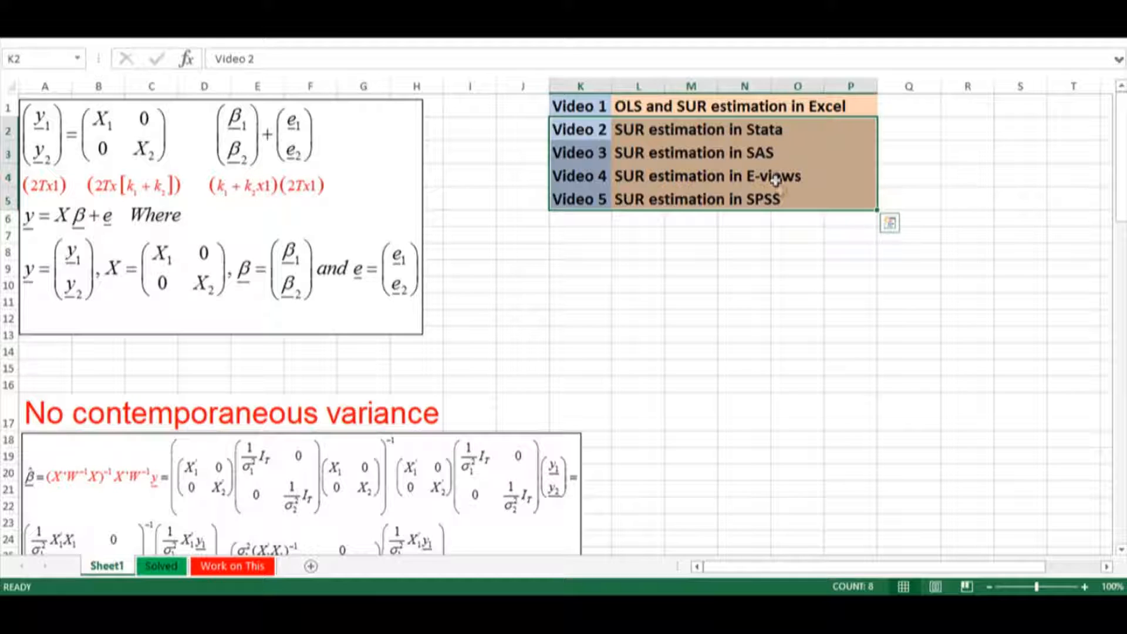
click(589, 108)
drag(575, 107, 856, 95)
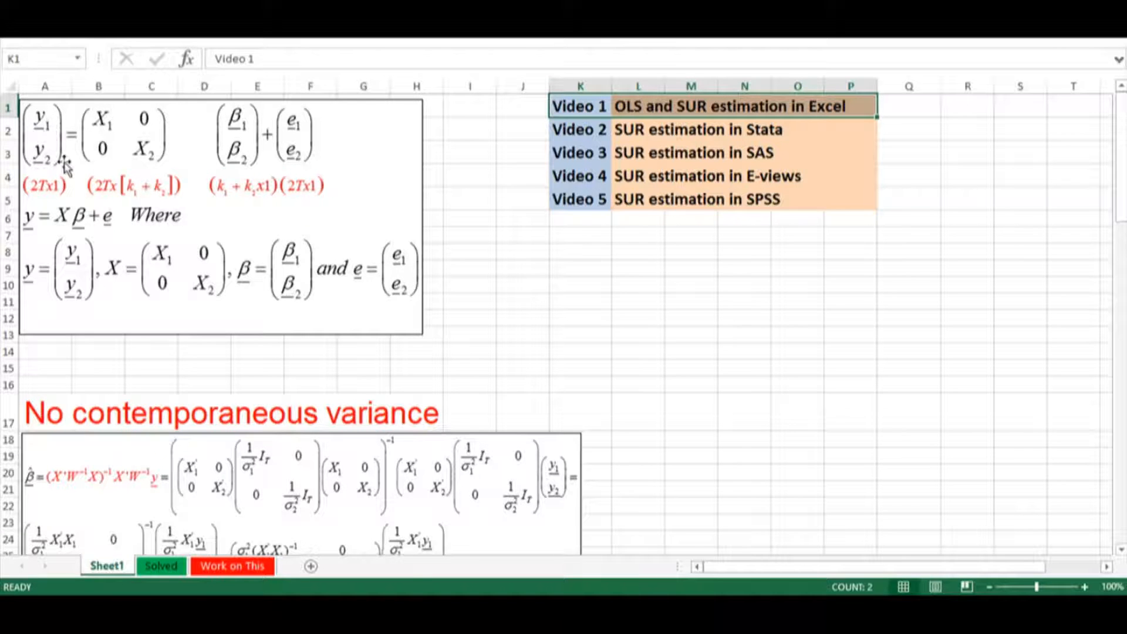
scroll(112, 253, down, 1)
scroll(111, 252, down, 2)
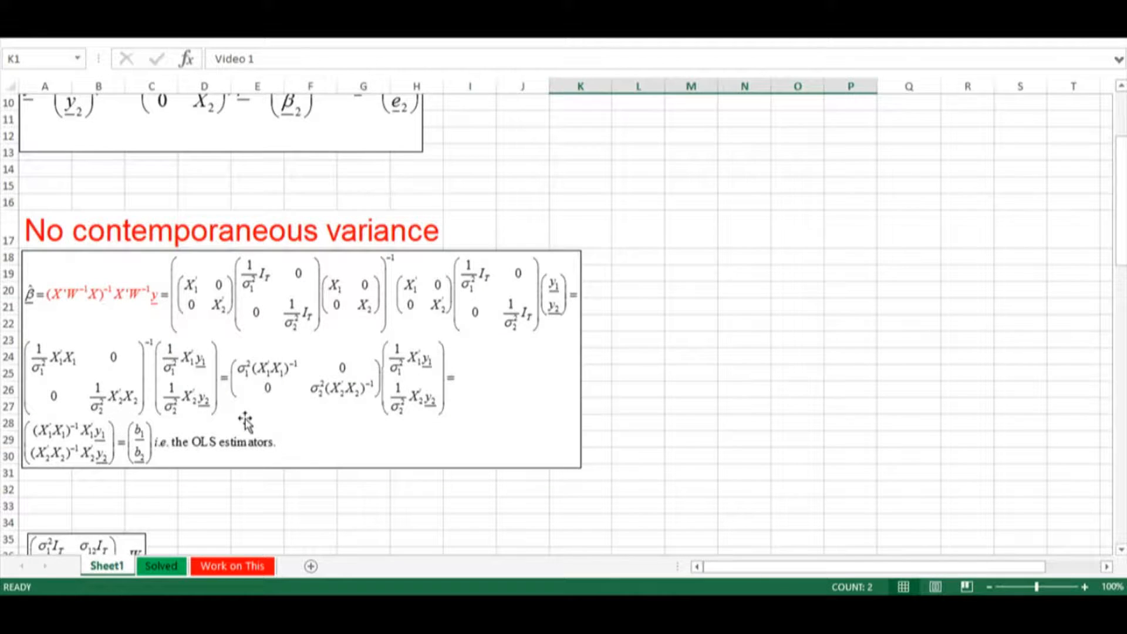
scroll(243, 421, down, 7)
scroll(244, 422, down, 1)
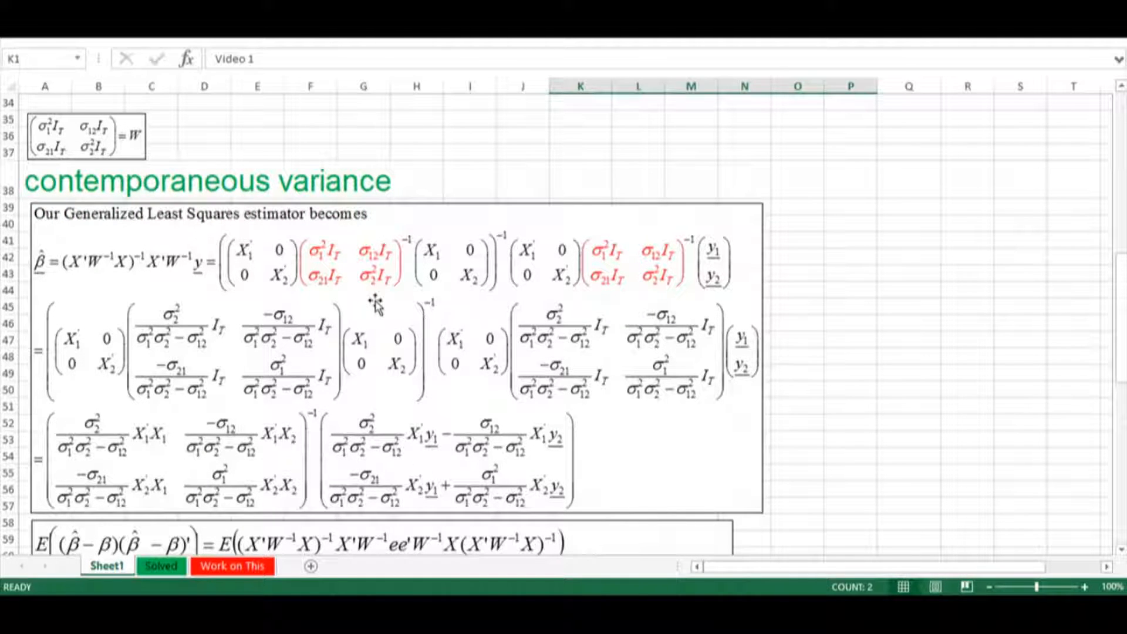
scroll(375, 302, down, 1)
scroll(376, 302, down, 7)
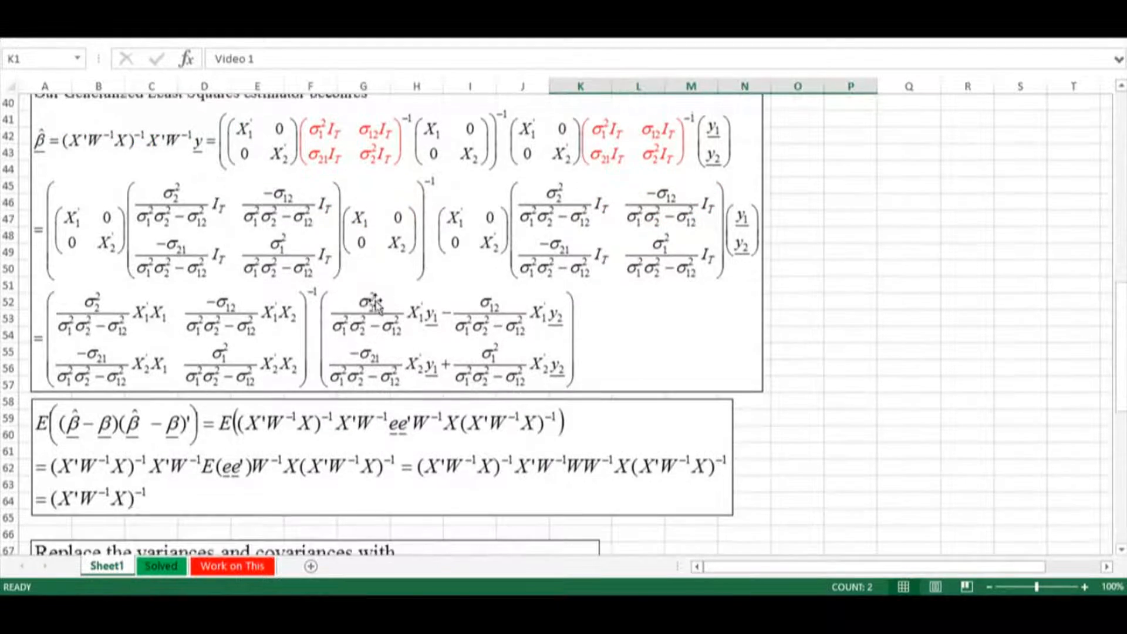
scroll(376, 302, down, 2)
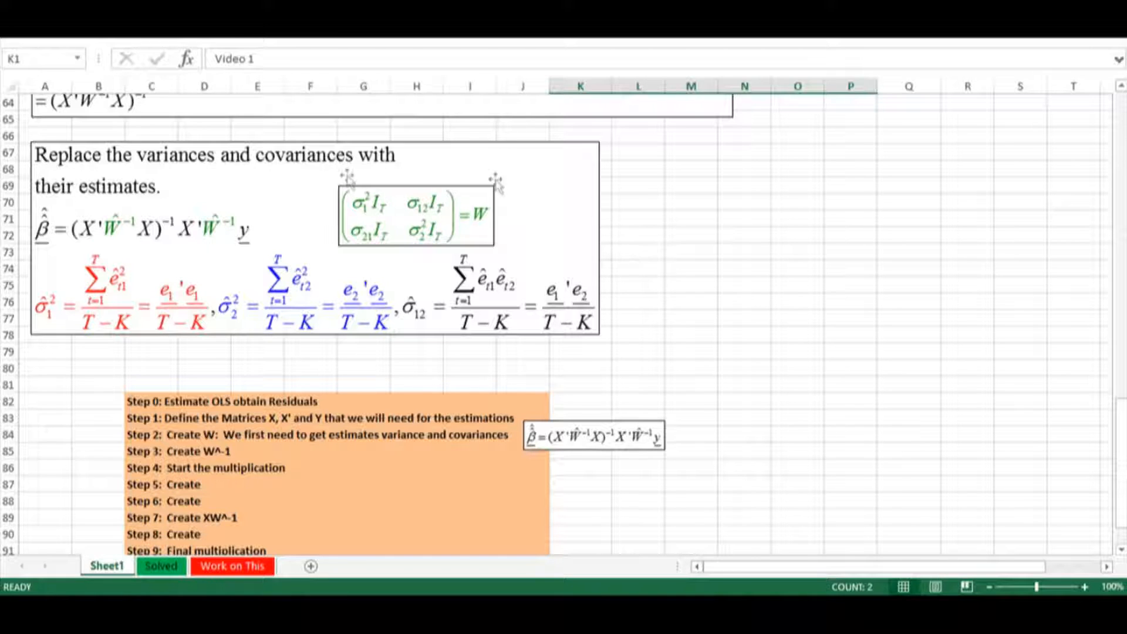
scroll(272, 374, down, 1)
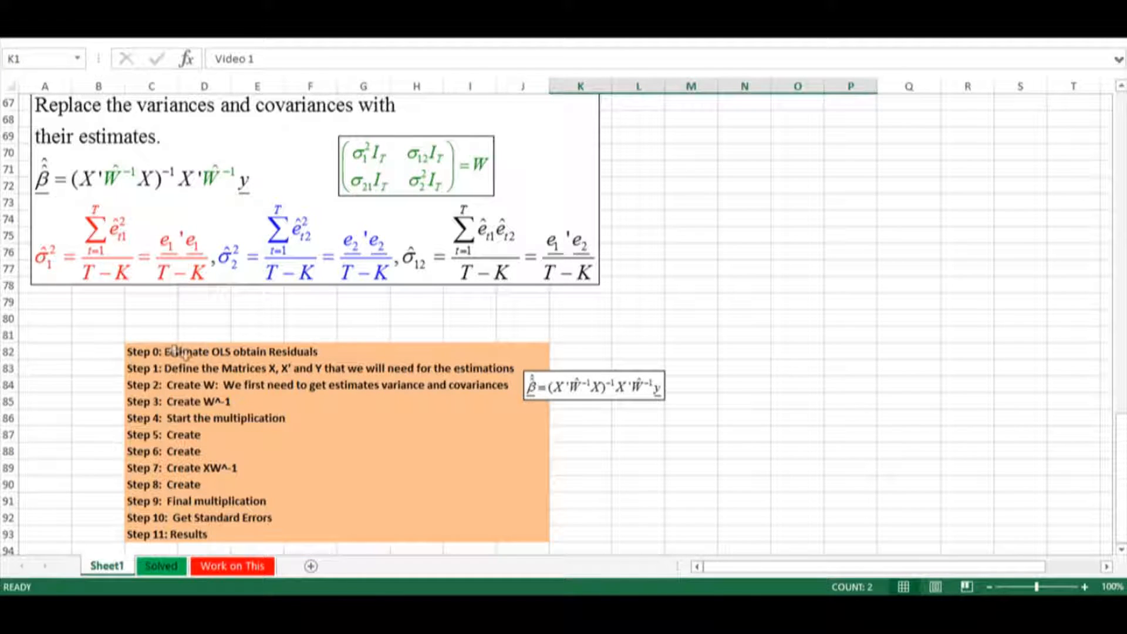
Examine the outline of estimation steps from Step 0 to Step 11 at the end of Sheet1
drag(170, 352, 310, 351)
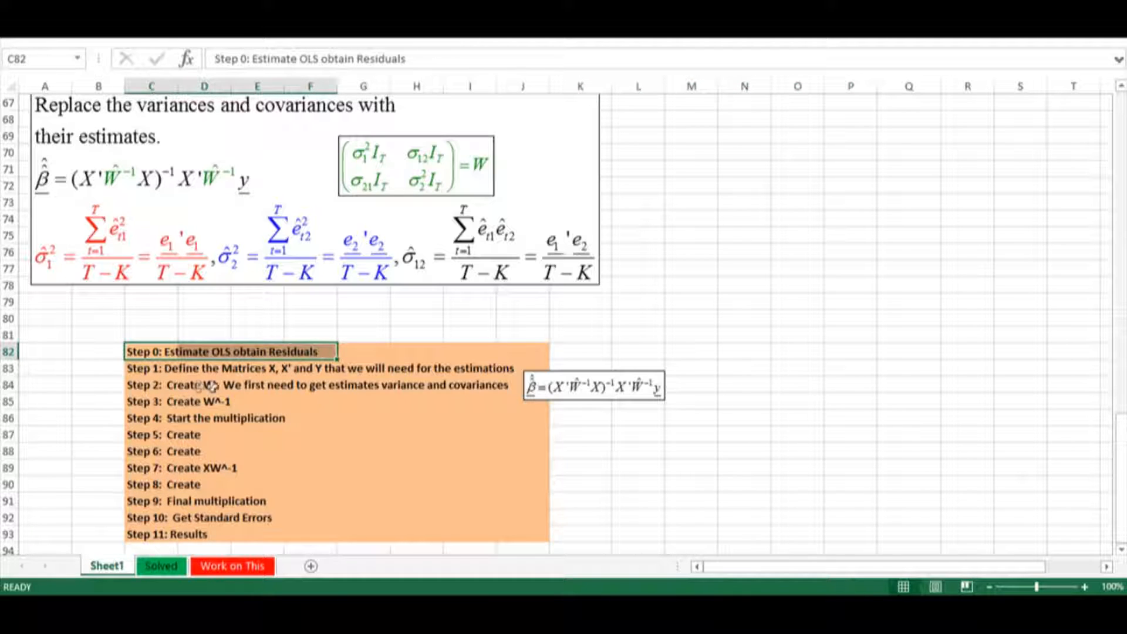
click(192, 371)
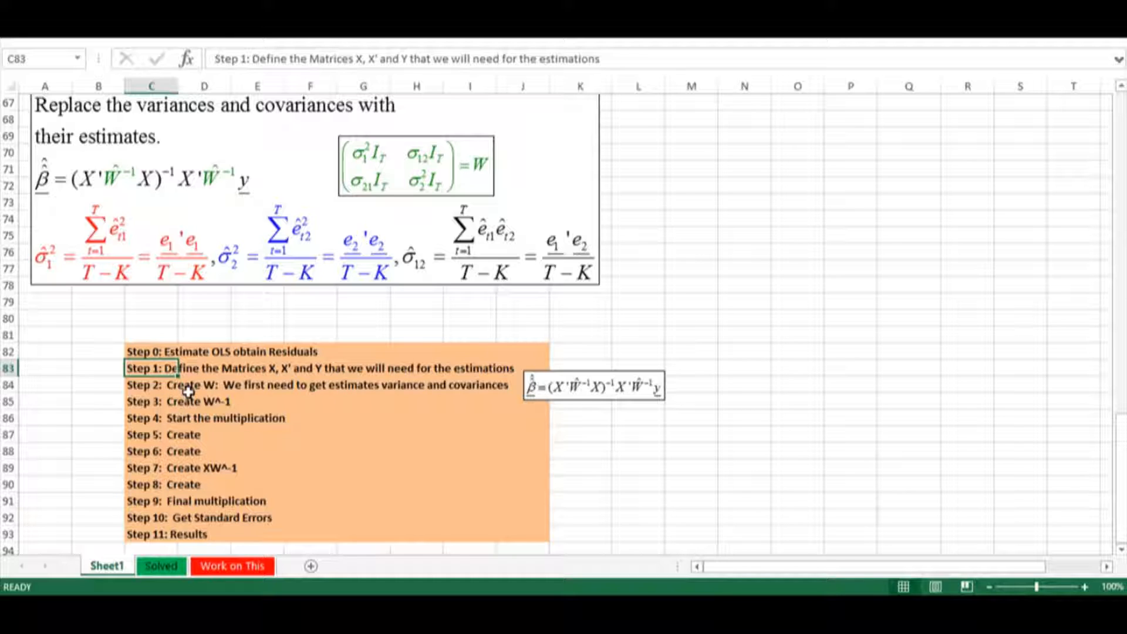
drag(183, 399, 178, 484)
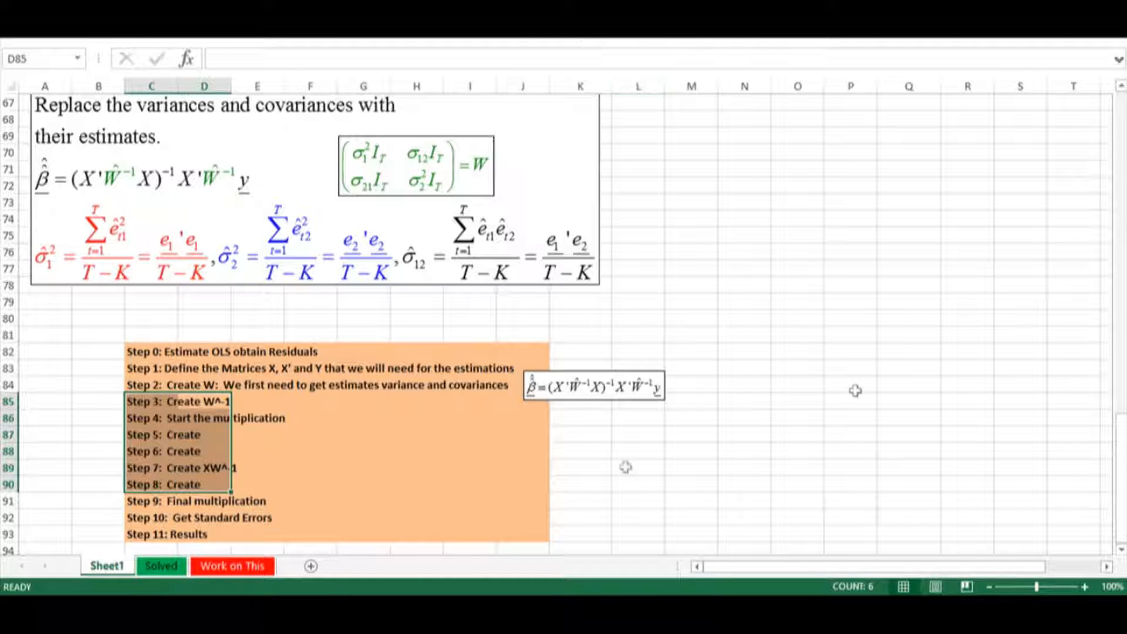
click(653, 210)
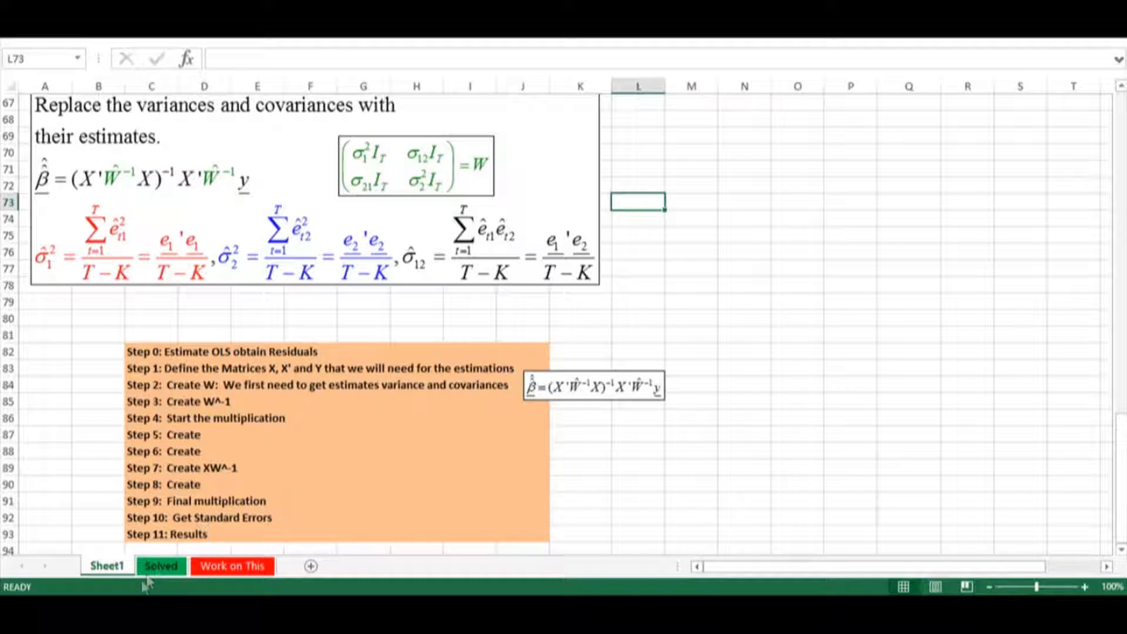
Look at the Work on This sheet and return to the Solved sheet
click(160, 566)
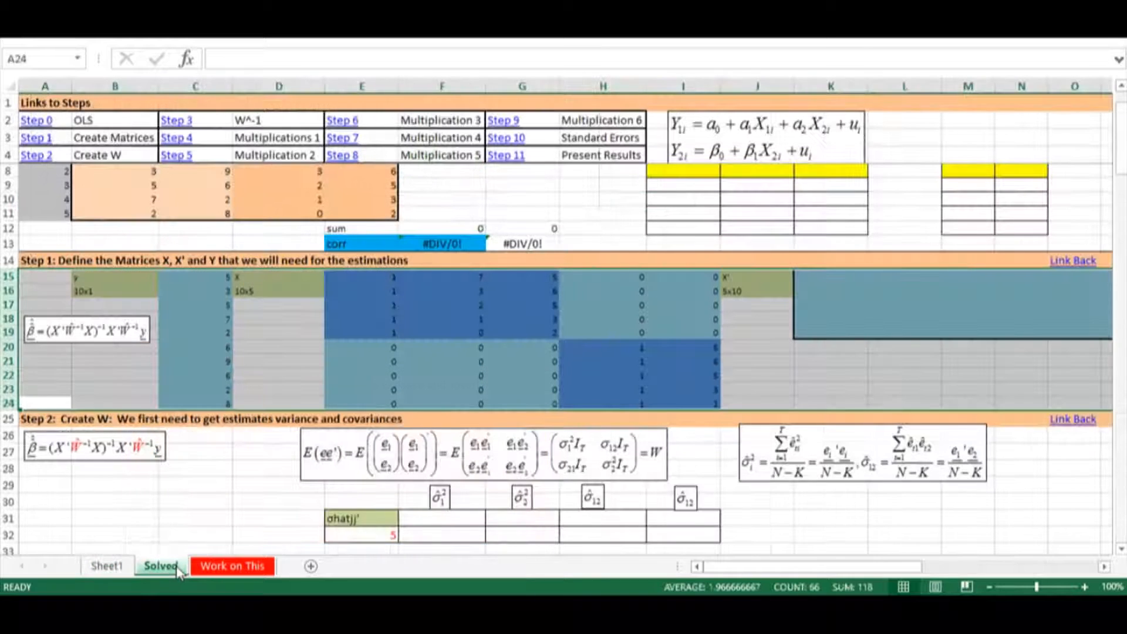
click(240, 565)
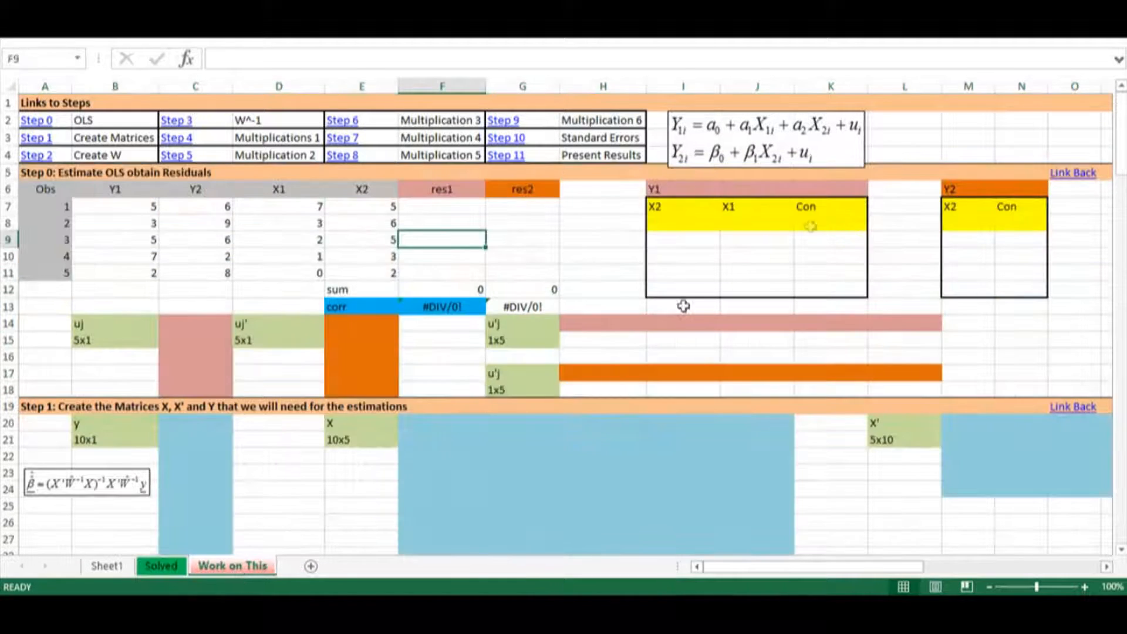
click(159, 565)
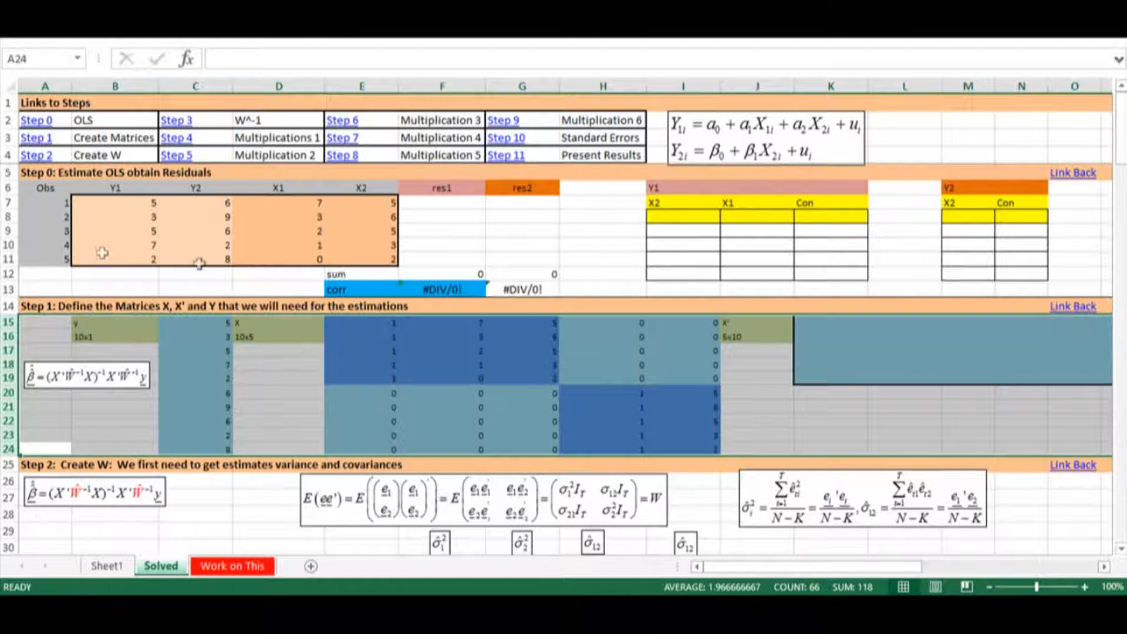
Examine the Step 0 data table, including the dependent variables Y1 and Y2 and the regressors X1 and X2
click(37, 188)
drag(42, 188, 376, 255)
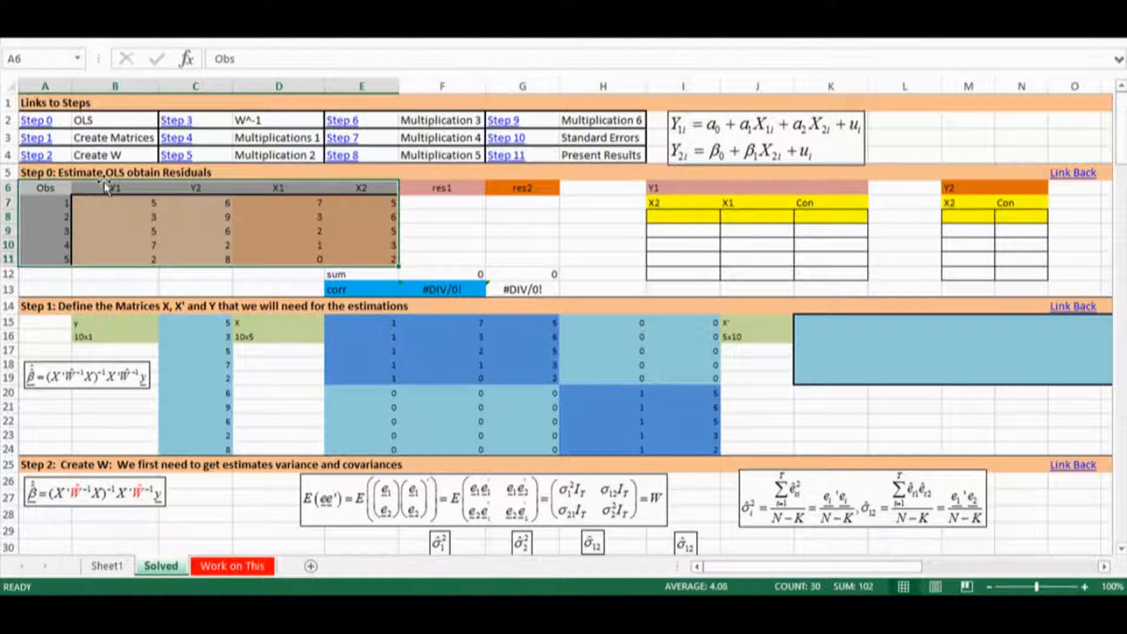
drag(108, 187, 208, 258)
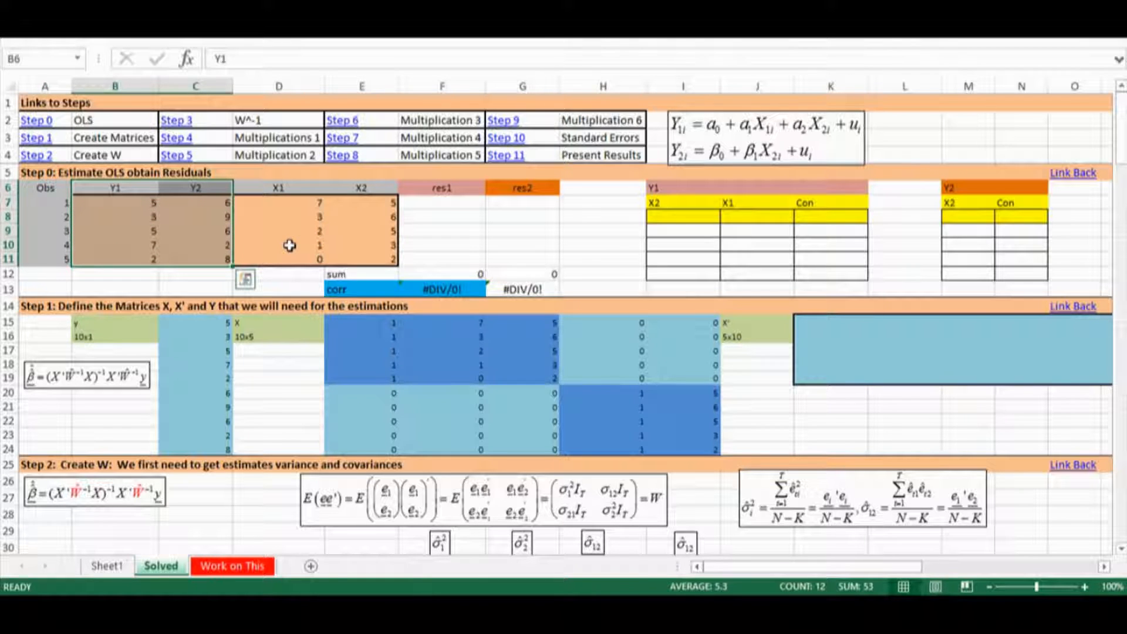
drag(276, 187, 364, 262)
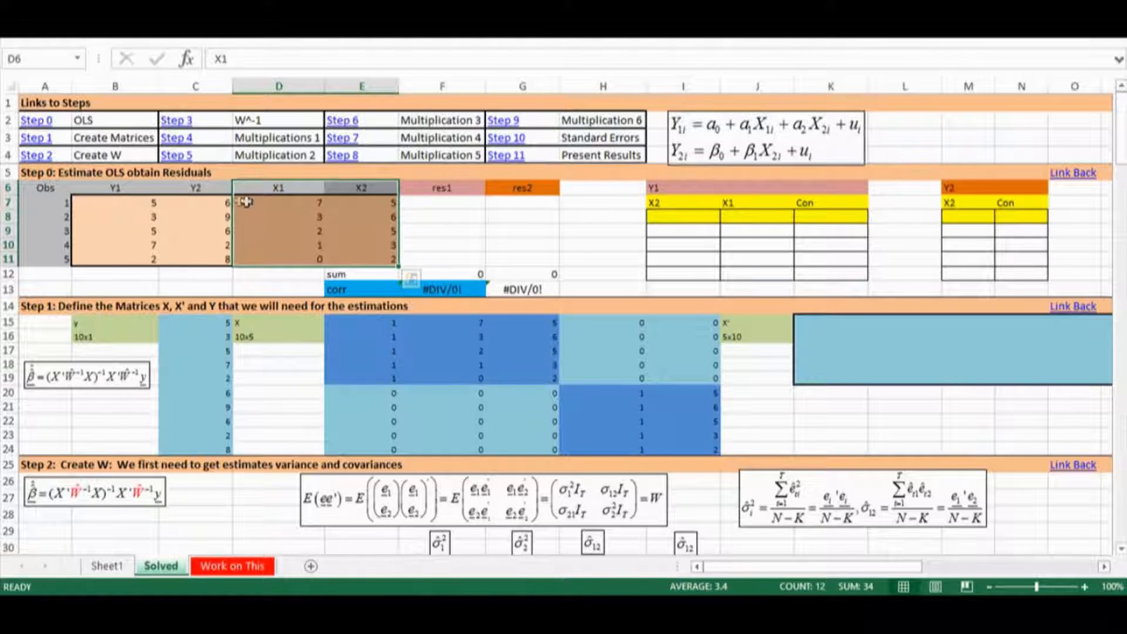
Follow the Step 8 link to its section and go back to the Step 0 section
click(349, 160)
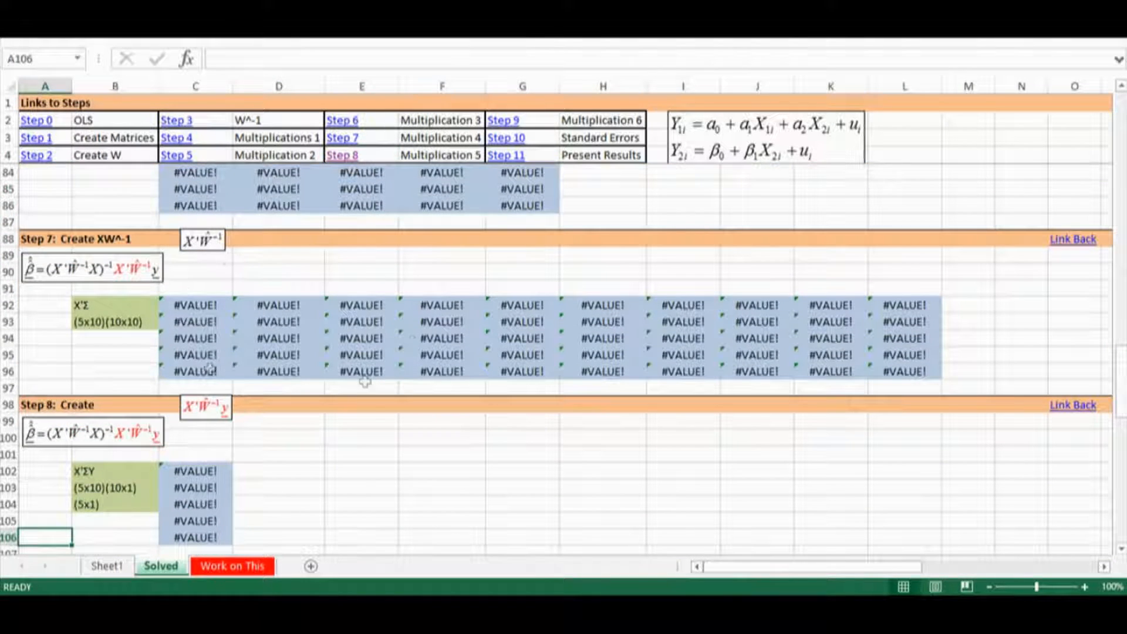
click(1072, 239)
scroll(470, 294, up, 1)
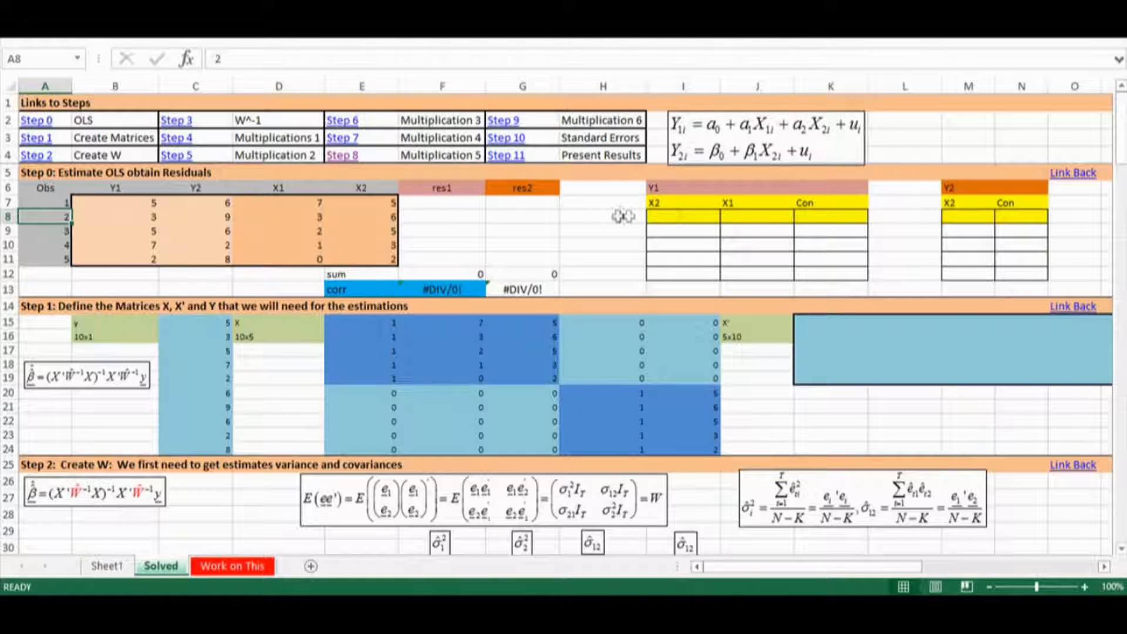
Estimate the Y1 equation by filling I8:K12 with the array formula =LINEST(B7:B11;D7:E11;TRUE;TRUE)
click(672, 214)
drag(672, 190, 835, 186)
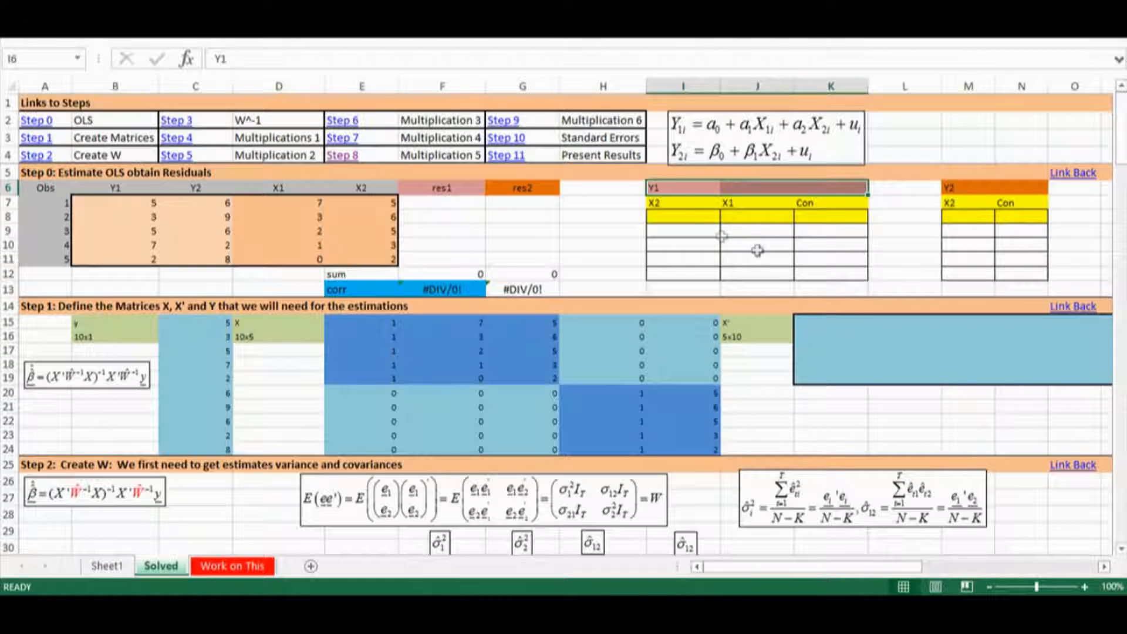
drag(659, 213, 832, 270)
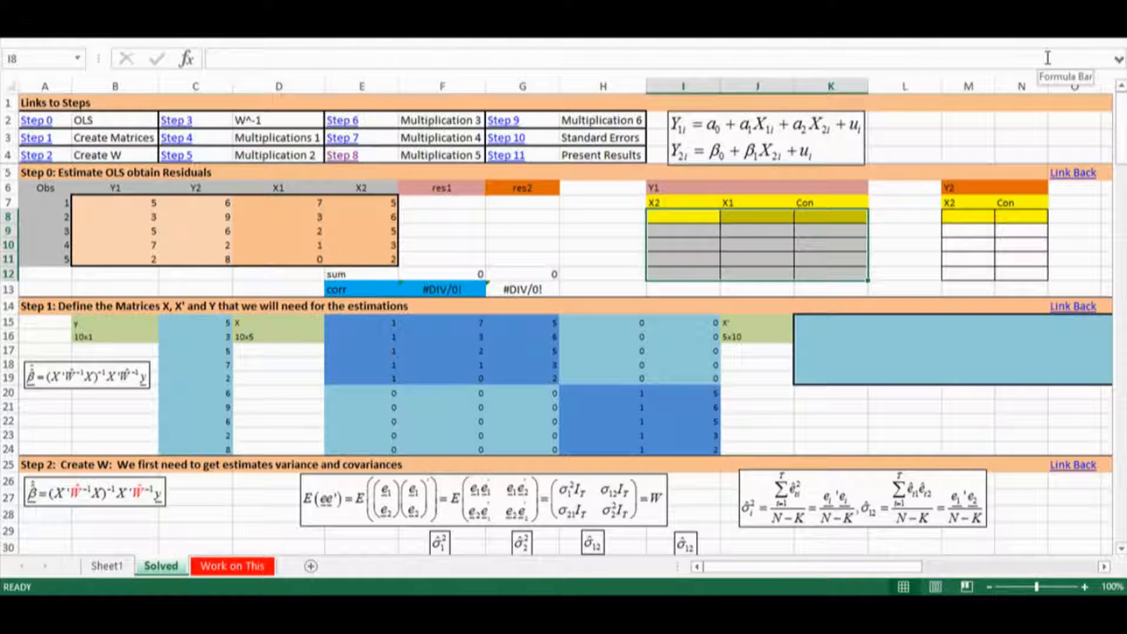
text(=lines)
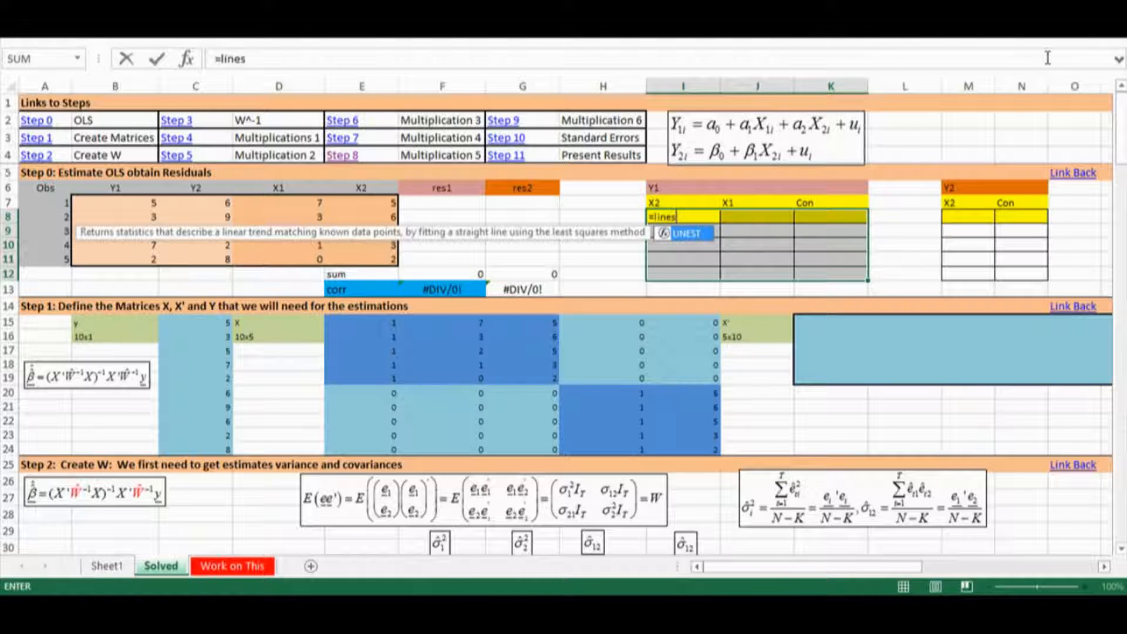
text(t()
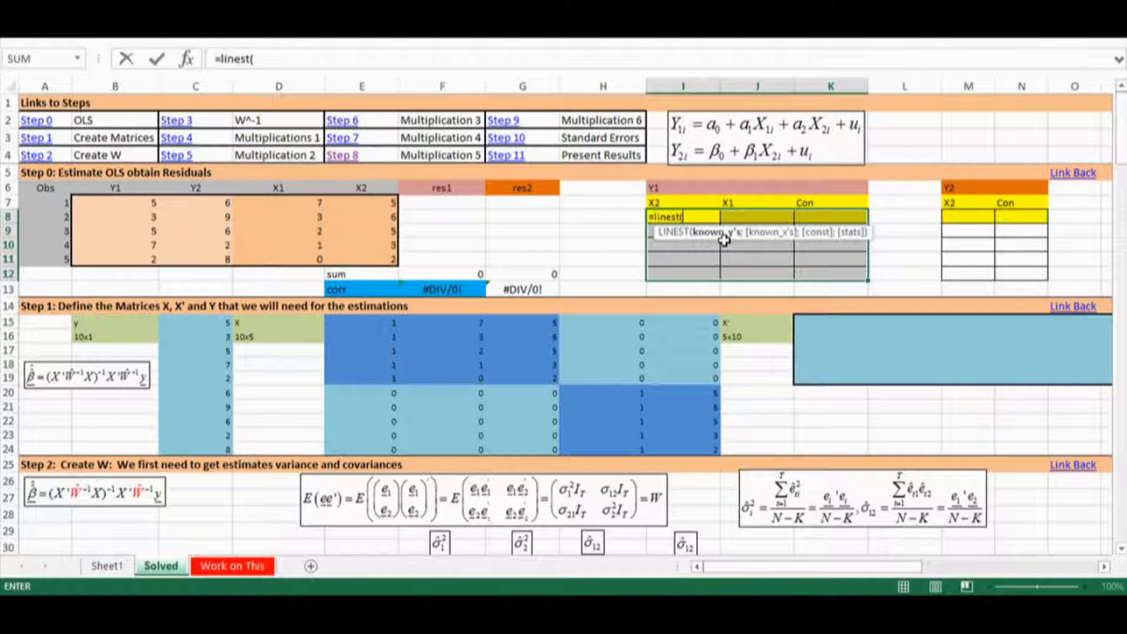
click(136, 205)
drag(129, 218, 134, 252)
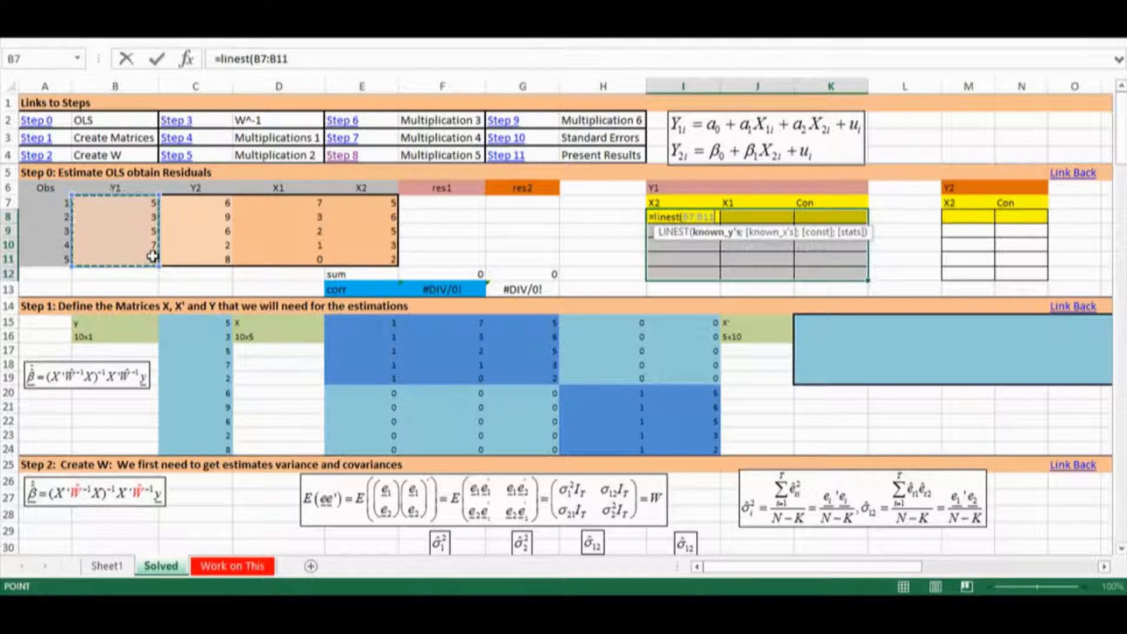
text(;)
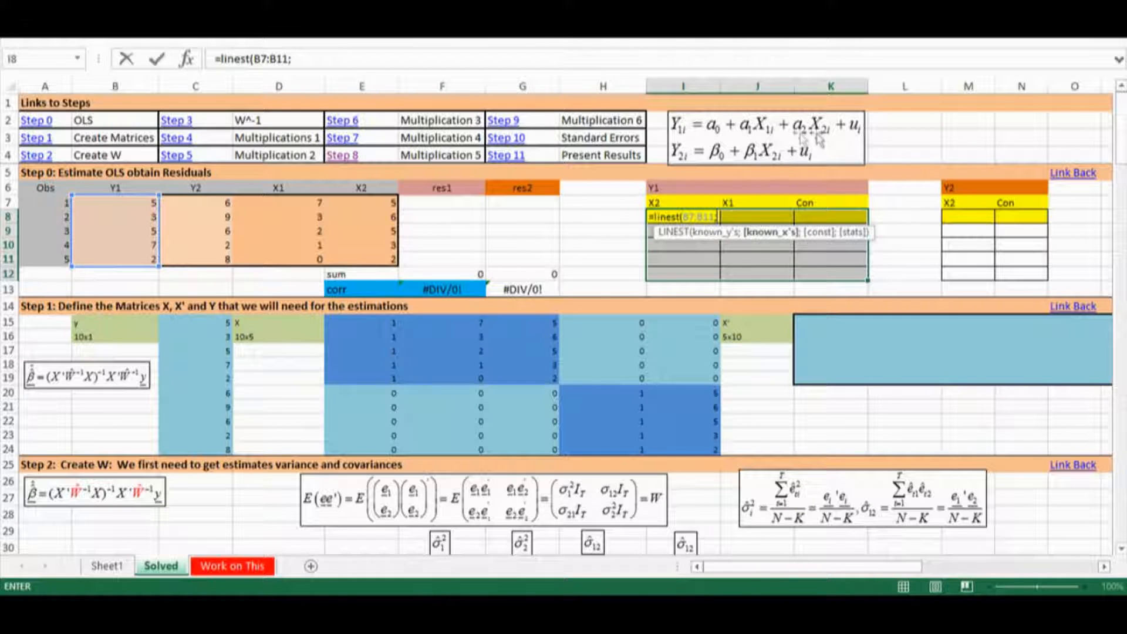
click(277, 202)
drag(339, 215, 372, 261)
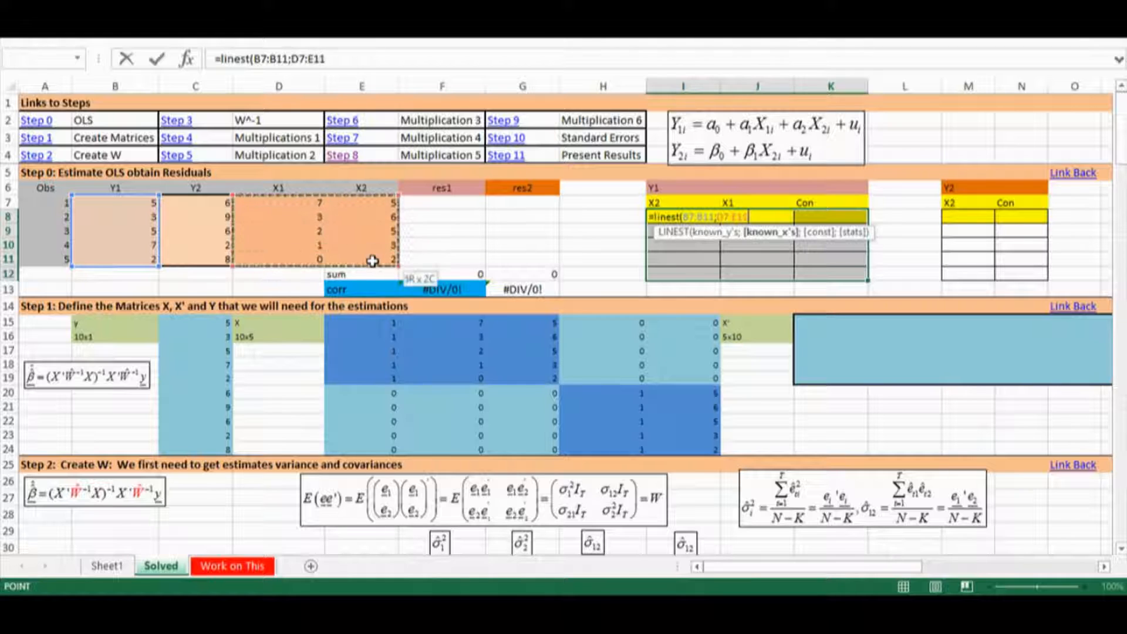
text(;t)
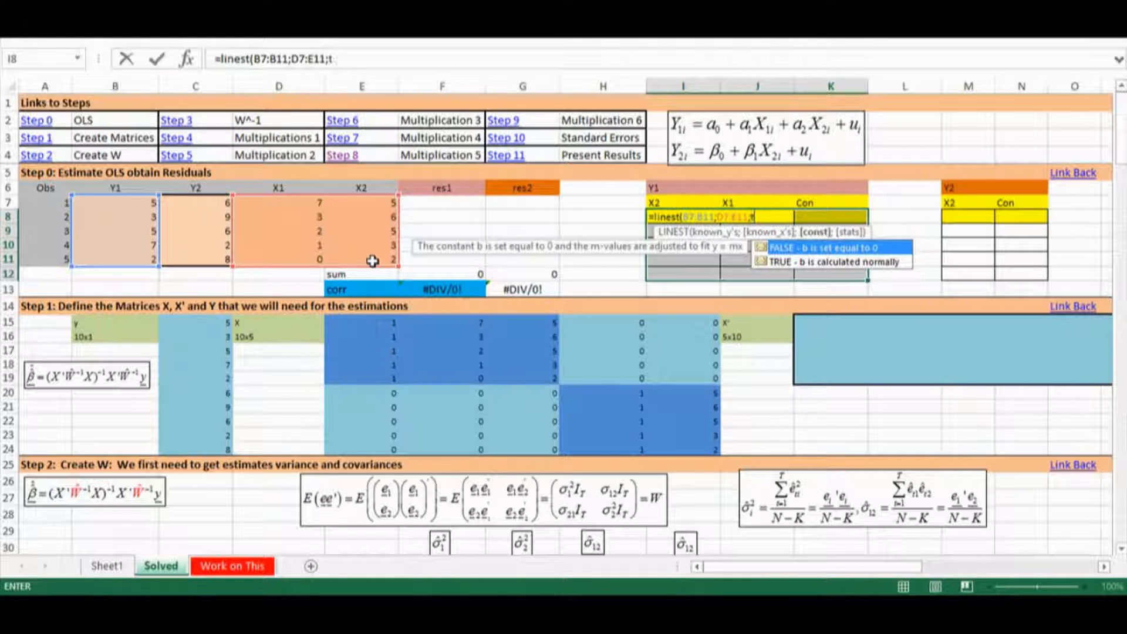
text(rue;tr)
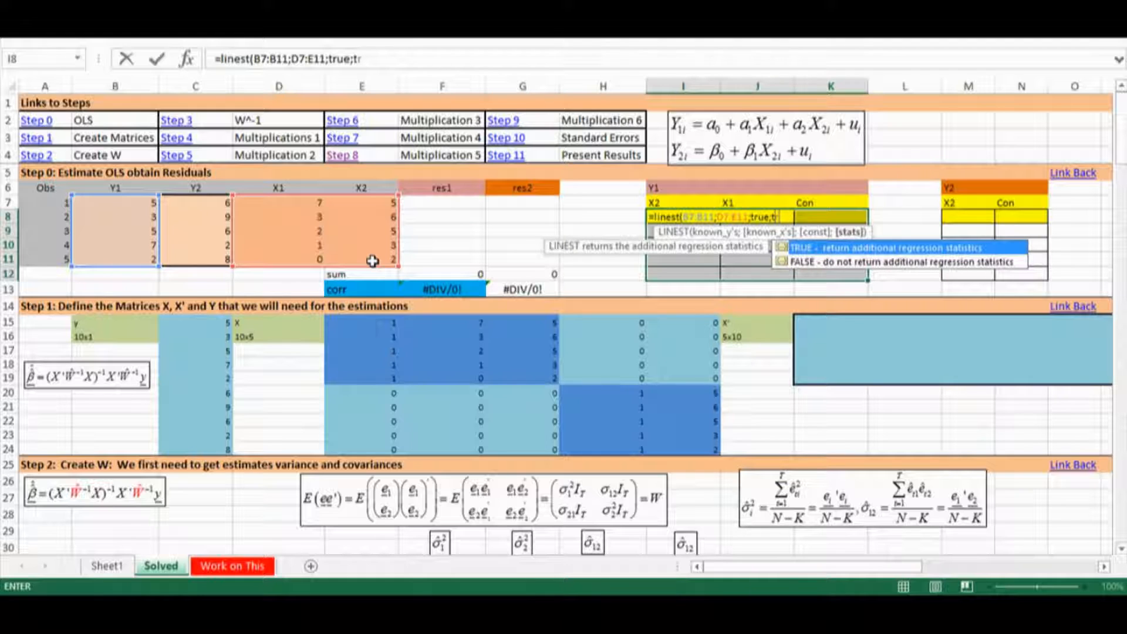
text(ue))
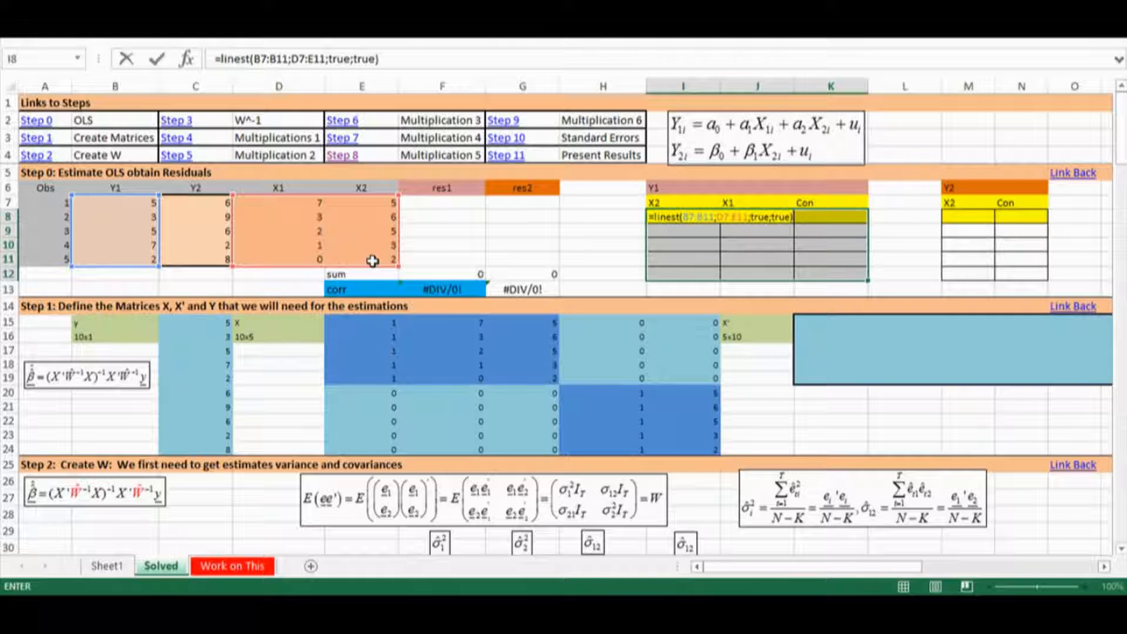
key(ctrl+shift+Return)
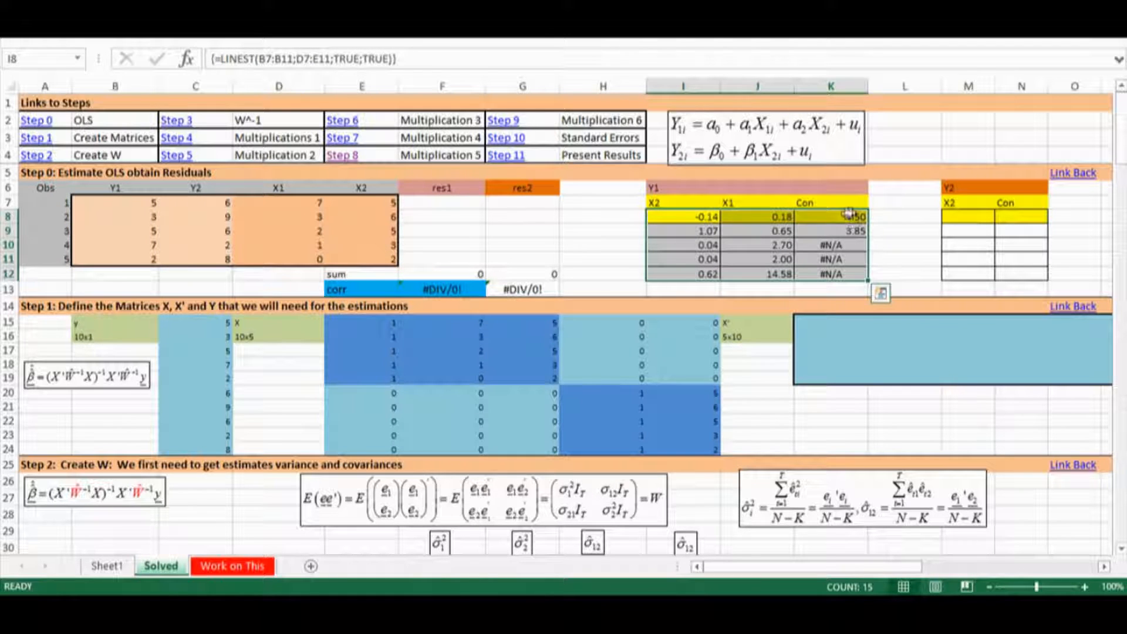
click(849, 215)
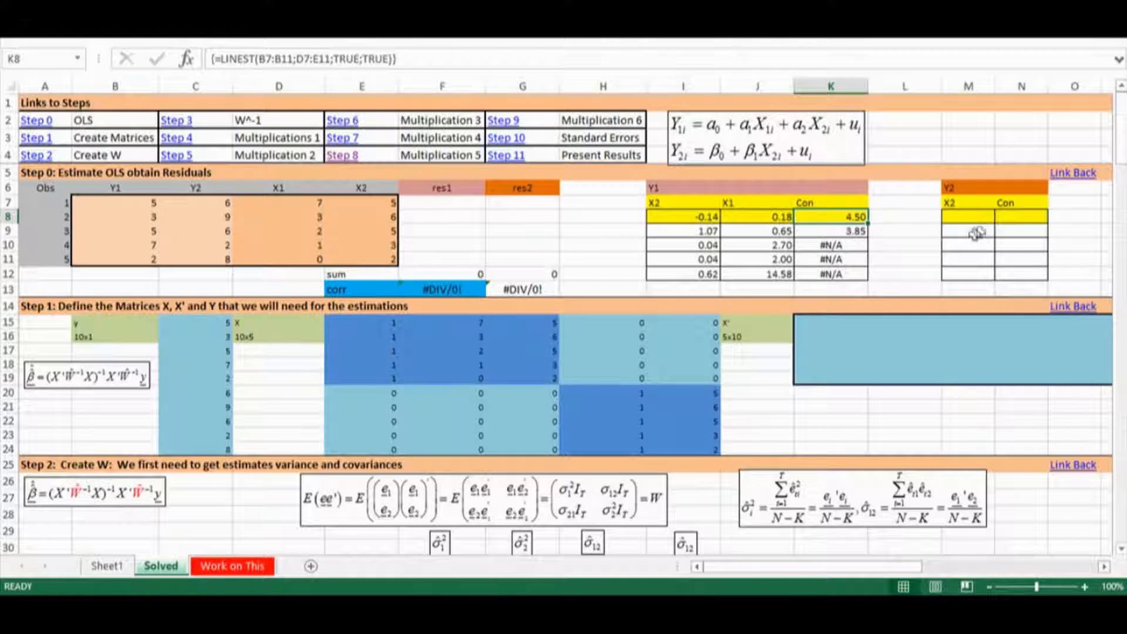
Estimate the Y2 equation by filling M8:N12 with the array formula =LINEST(C7:C11;E7:E11), and select the coefficient rows of both equations
click(962, 217)
mouse_move(962, 217)
mouse_down()
mouse_move(1006, 241)
mouse_move(1016, 272)
mouse_up()
text(=linest)
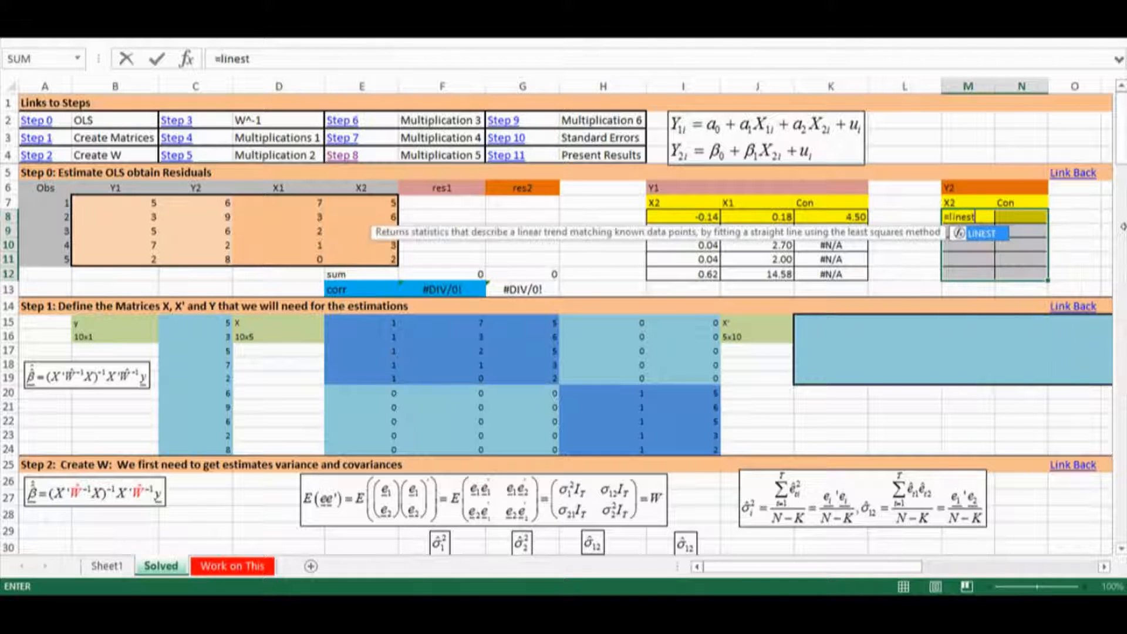
text(()
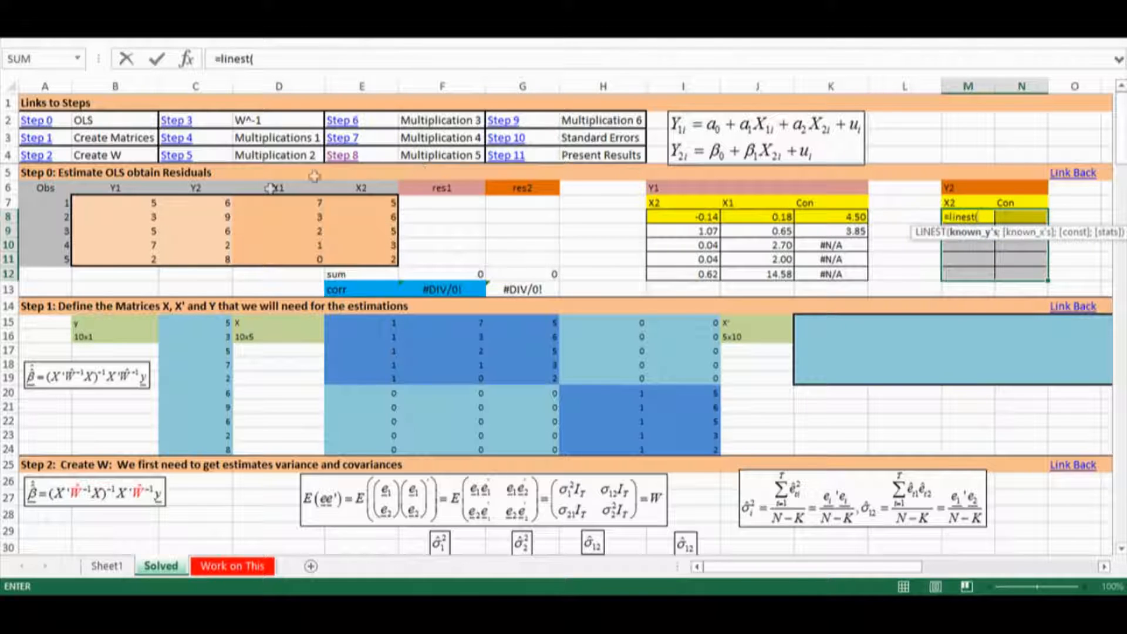
drag(222, 202, 215, 258)
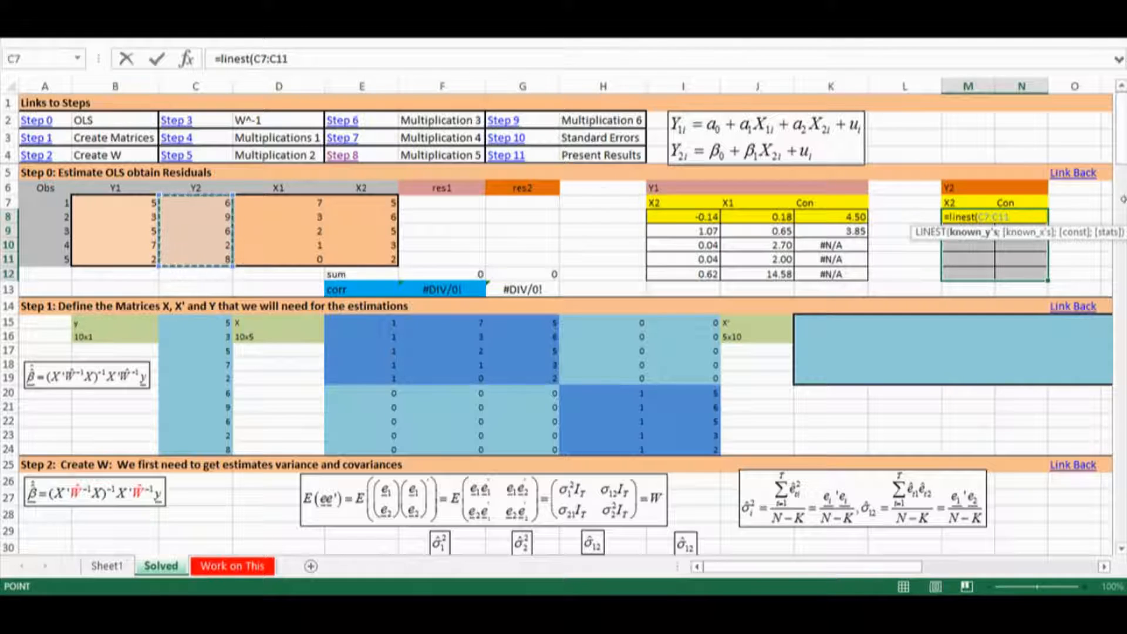
text(;)
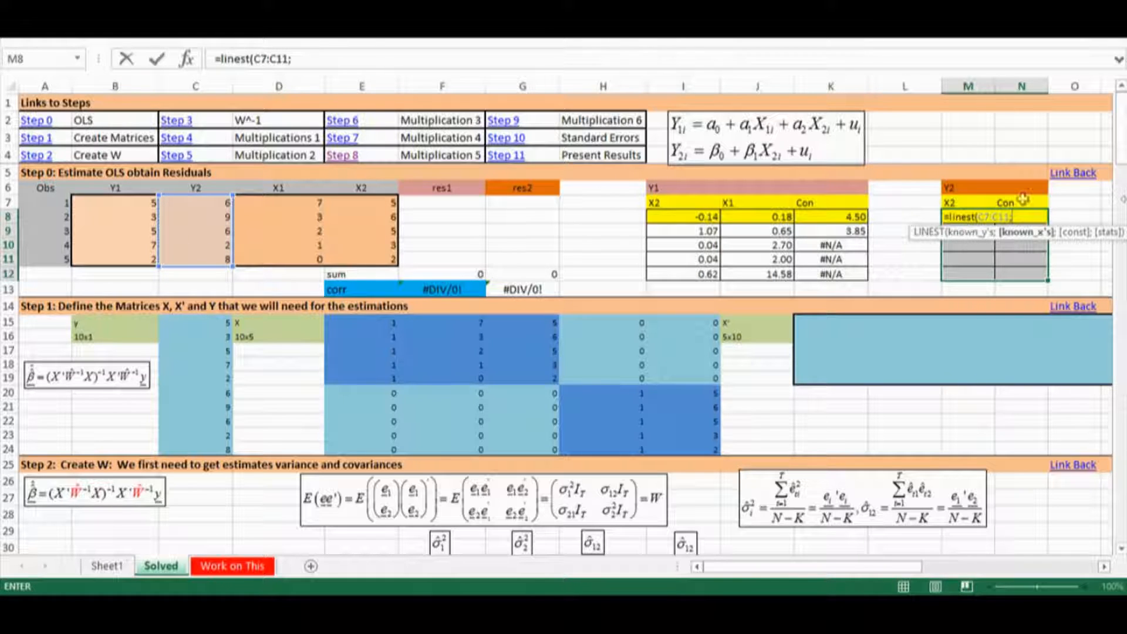
click(360, 204)
drag(364, 217, 371, 260)
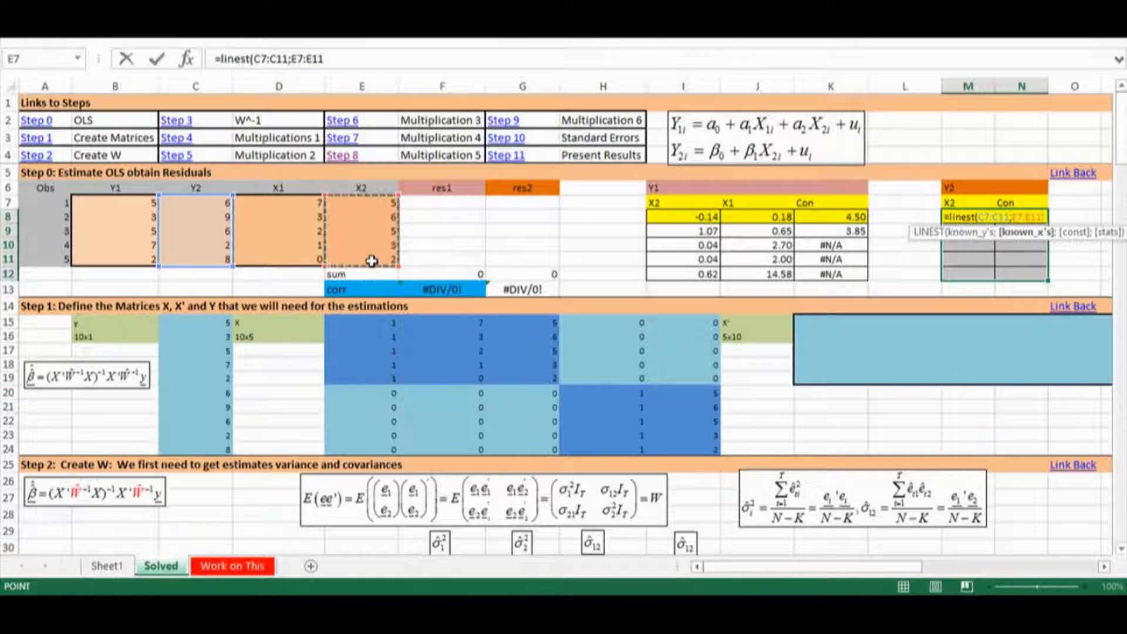
text())
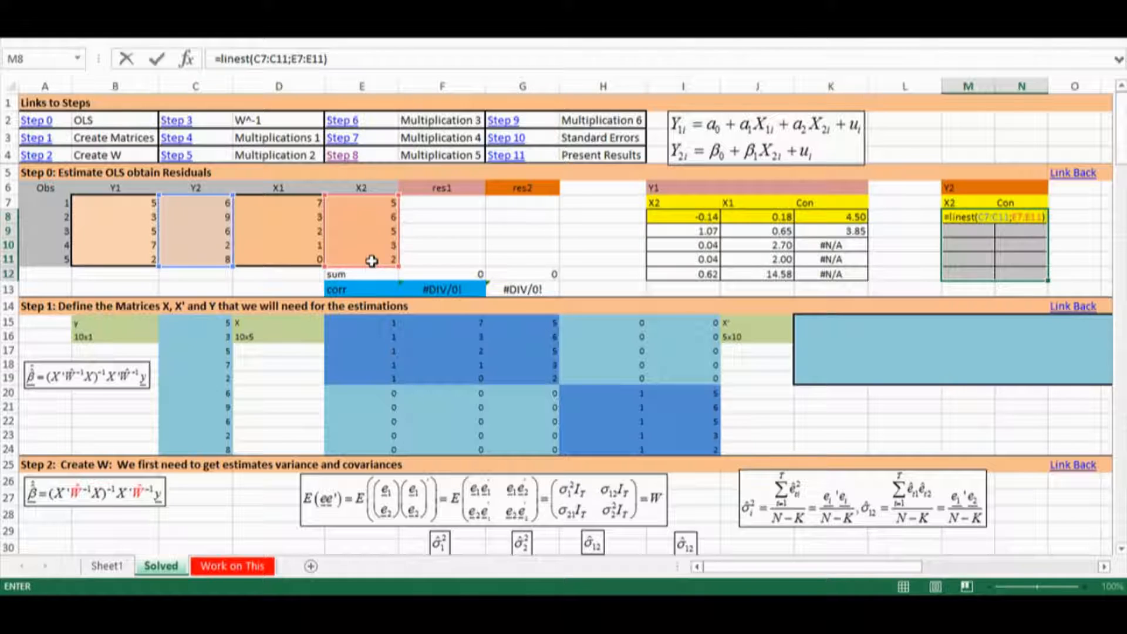
key(ctrl+shift+Return)
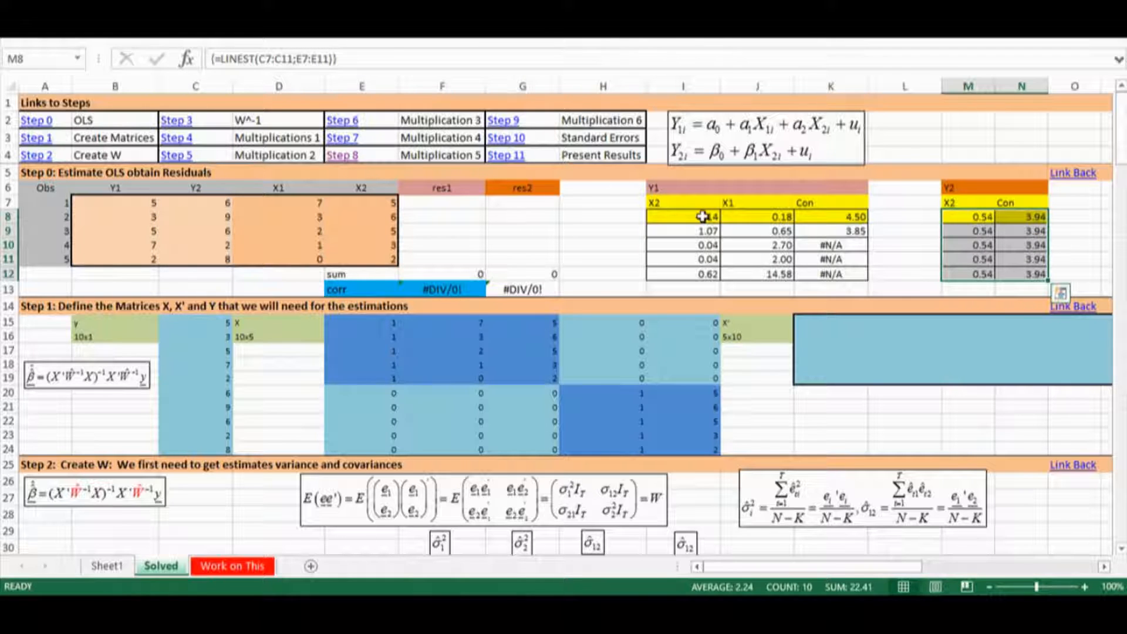
drag(703, 216, 854, 217)
drag(977, 217, 1021, 217)
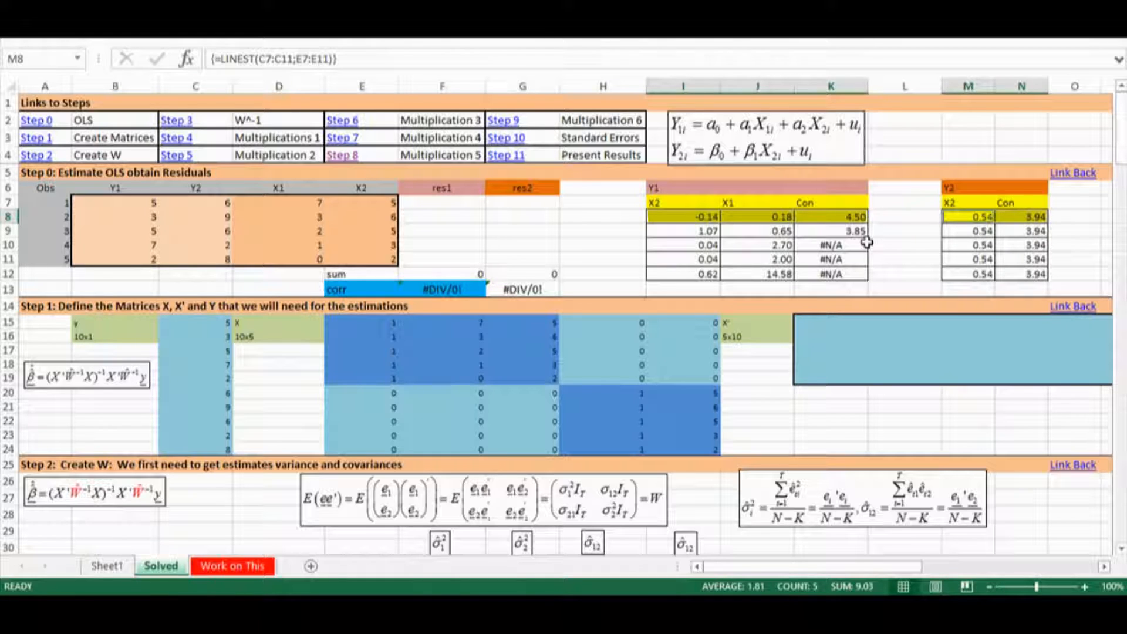
Build the first Y1 residual in F7 with the formula =B7-K8-J8*D7-I8*E7
click(450, 202)
text(=)
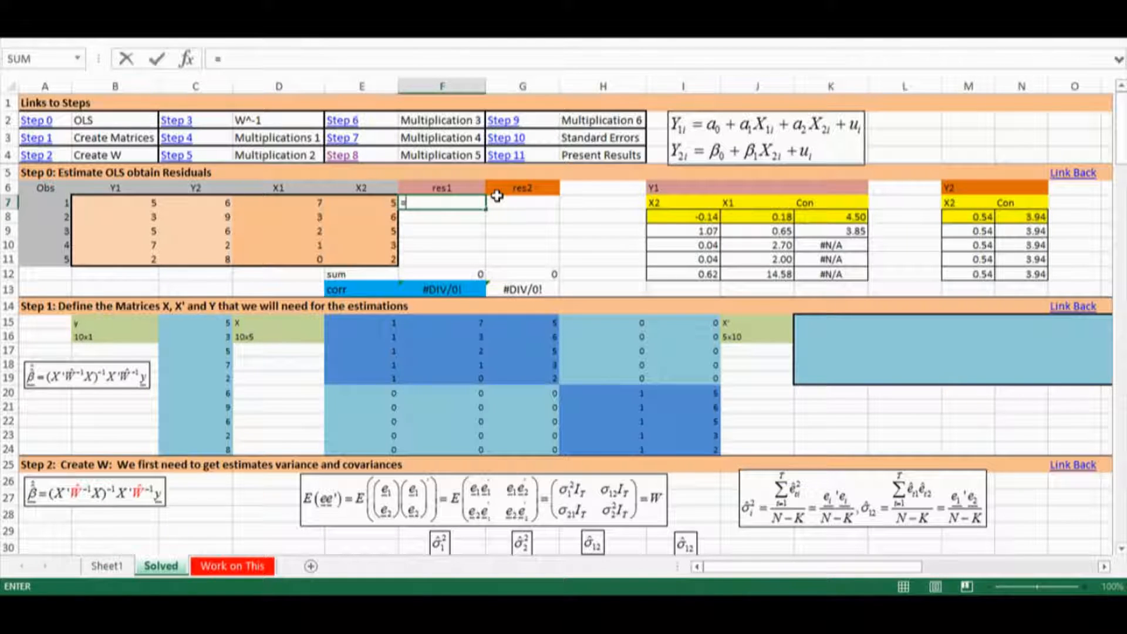
click(144, 202)
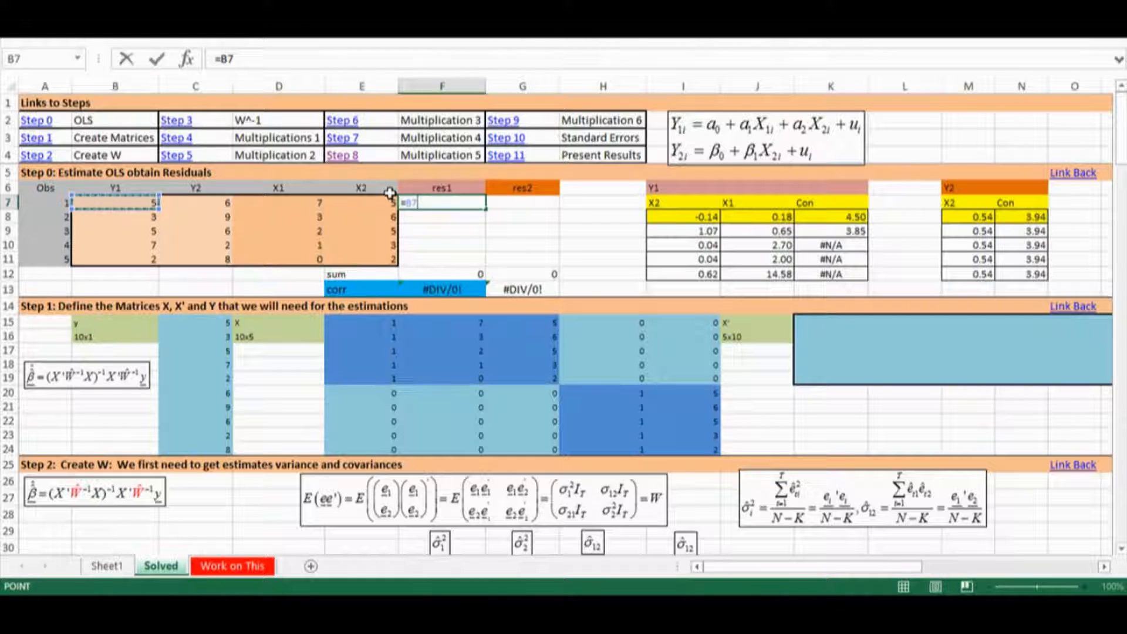
text(-)
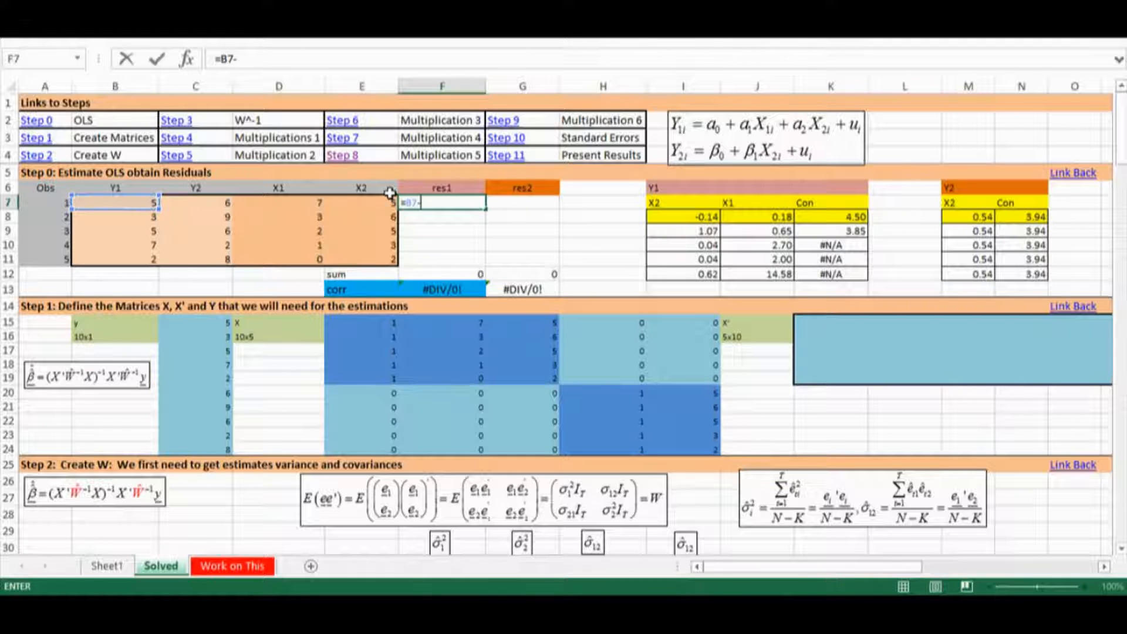
click(833, 218)
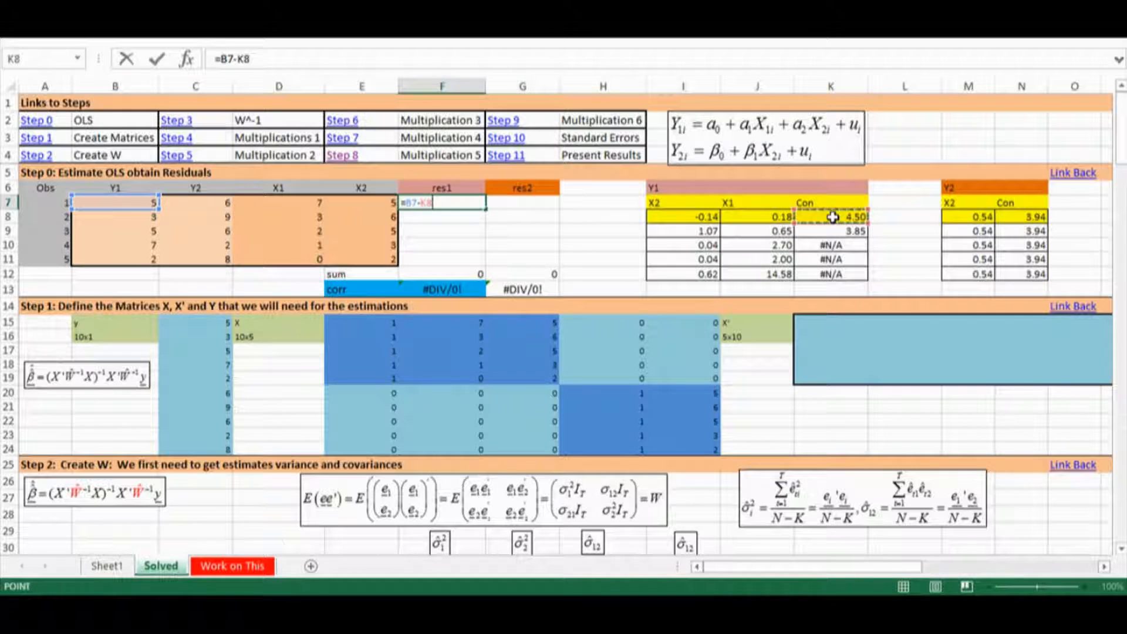
text(-)
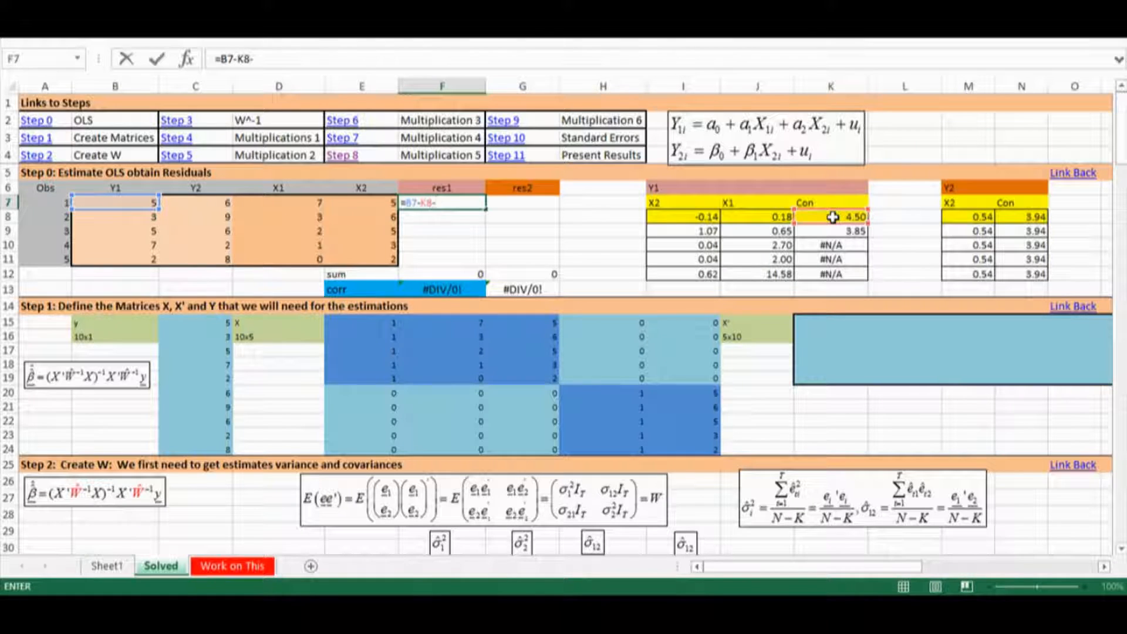
click(780, 216)
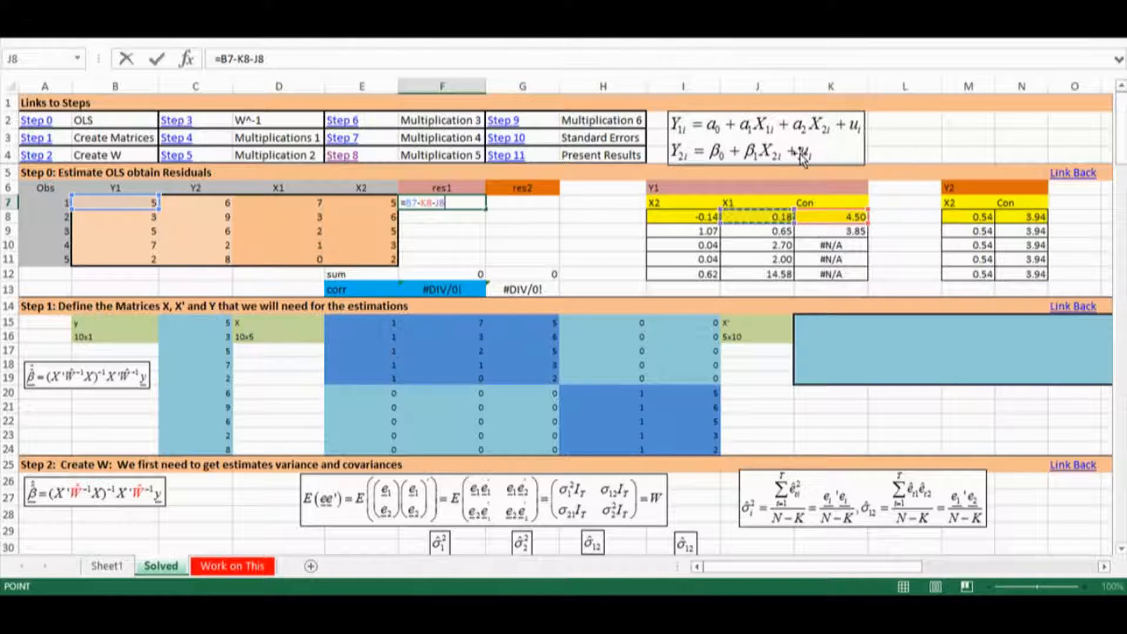
text(*)
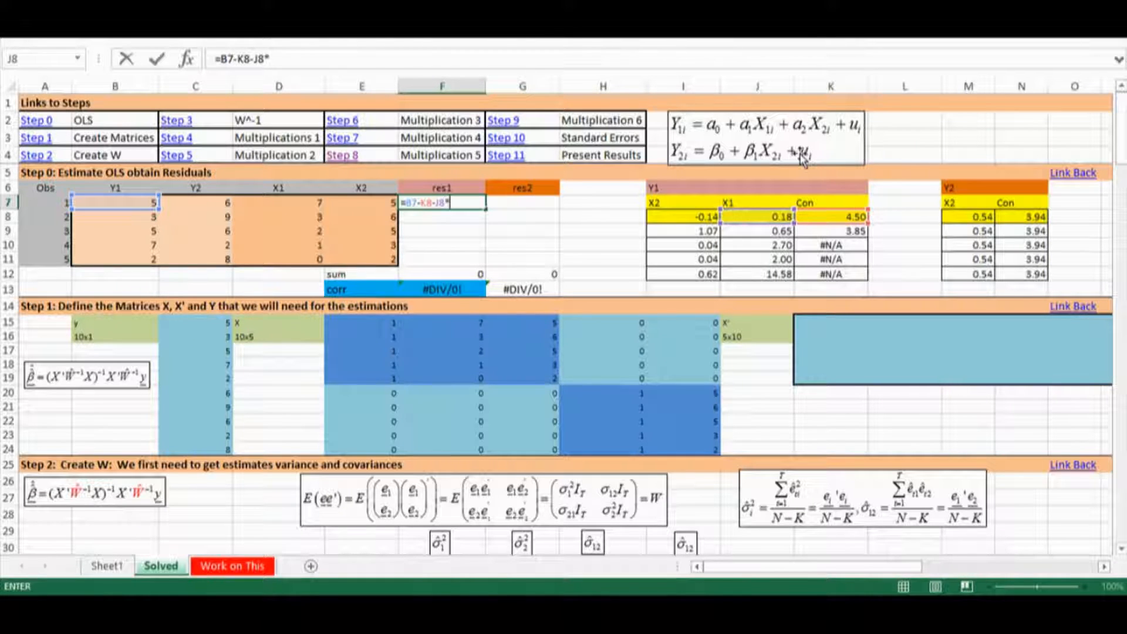
click(304, 203)
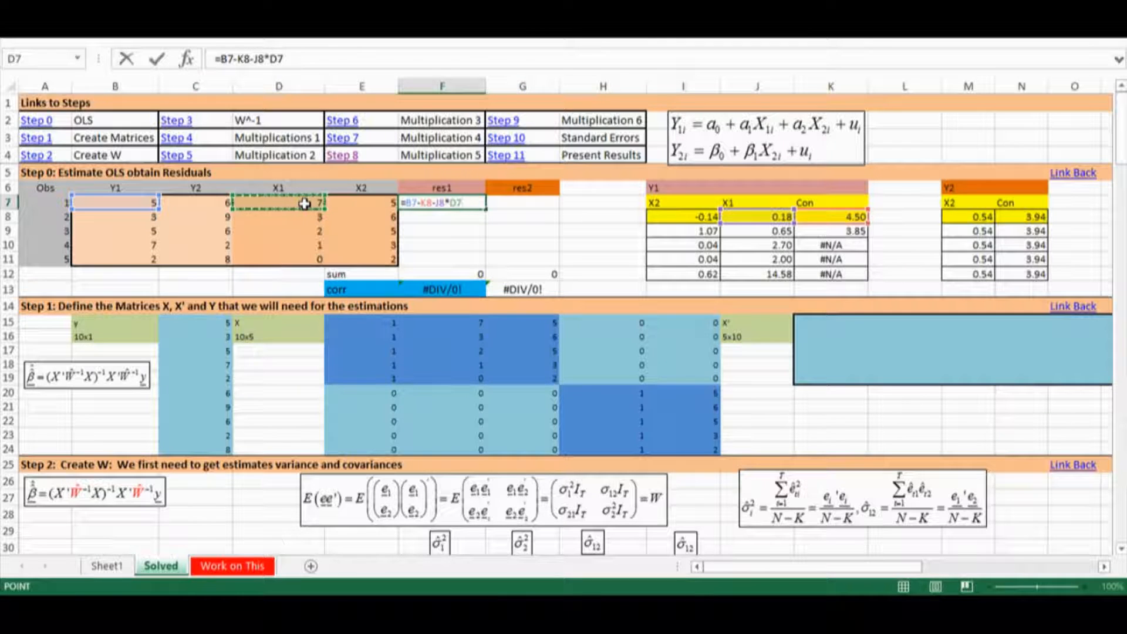
text(-)
click(688, 219)
text(*)
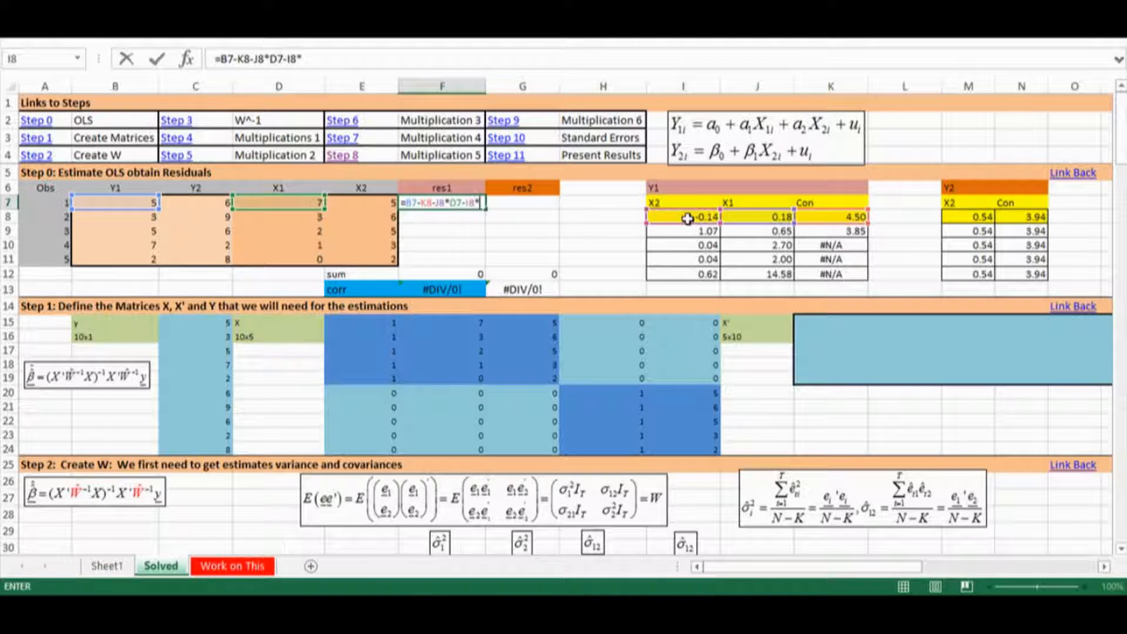
click(368, 200)
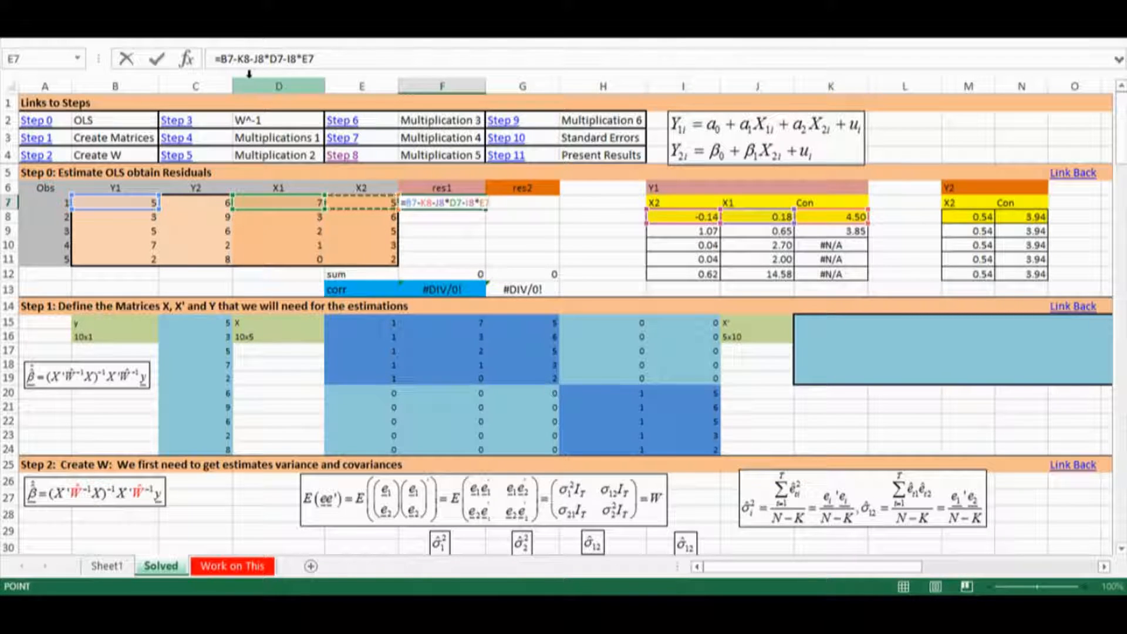
Make the K8, J8 and I8 references in the F7 formula absolute and fill the res1 column down to F11
click(244, 59)
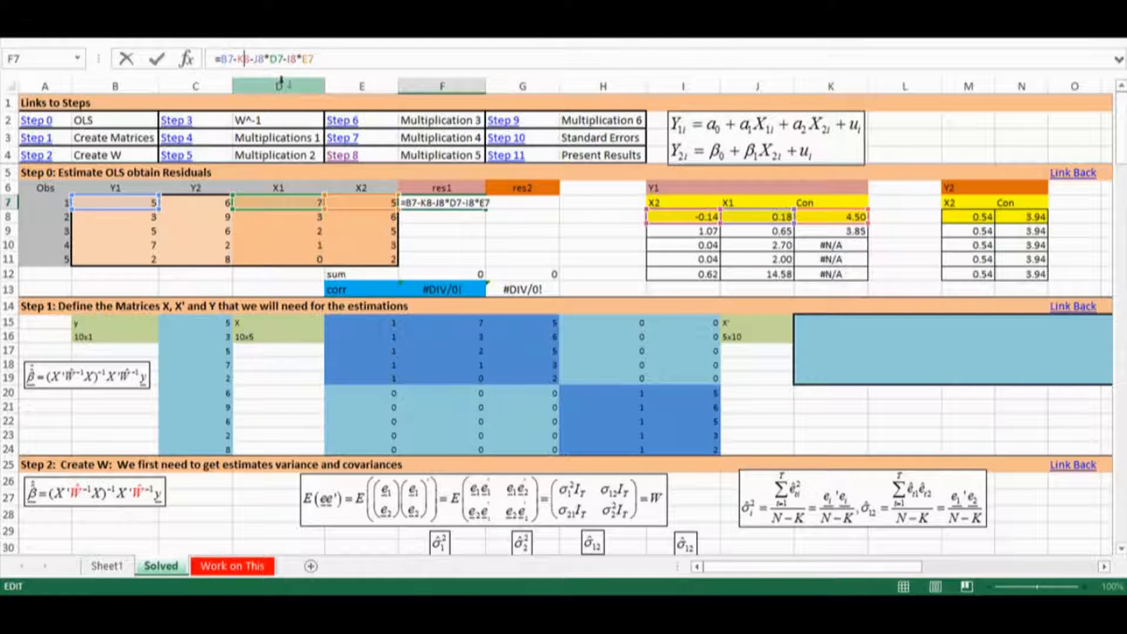
key(F4)
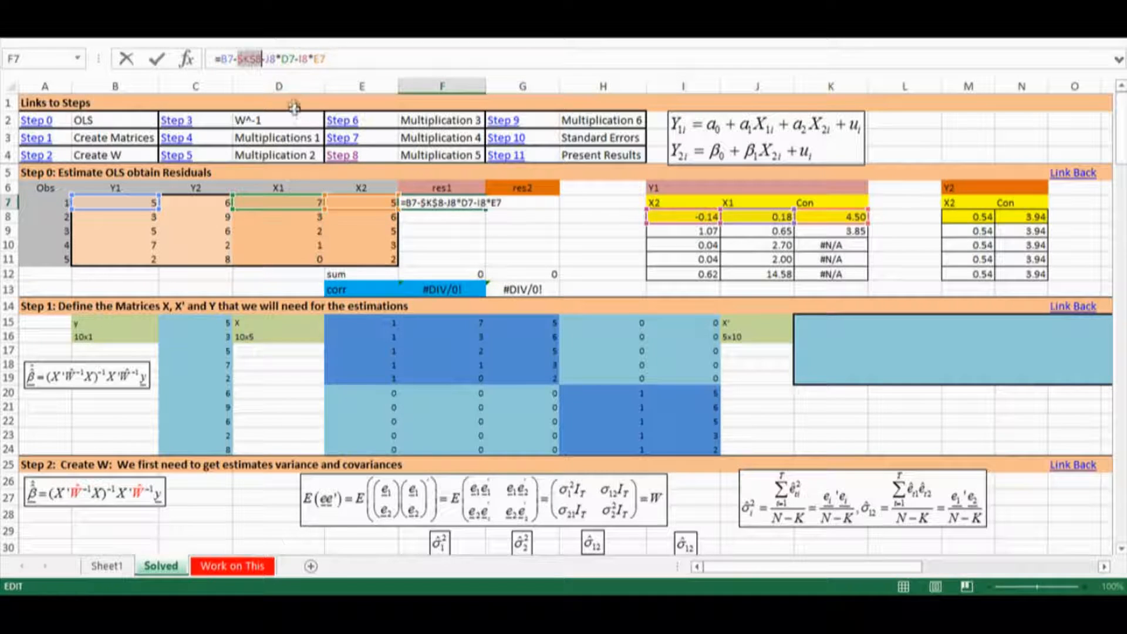
click(272, 59)
key(F4)
click(323, 59)
key(F4)
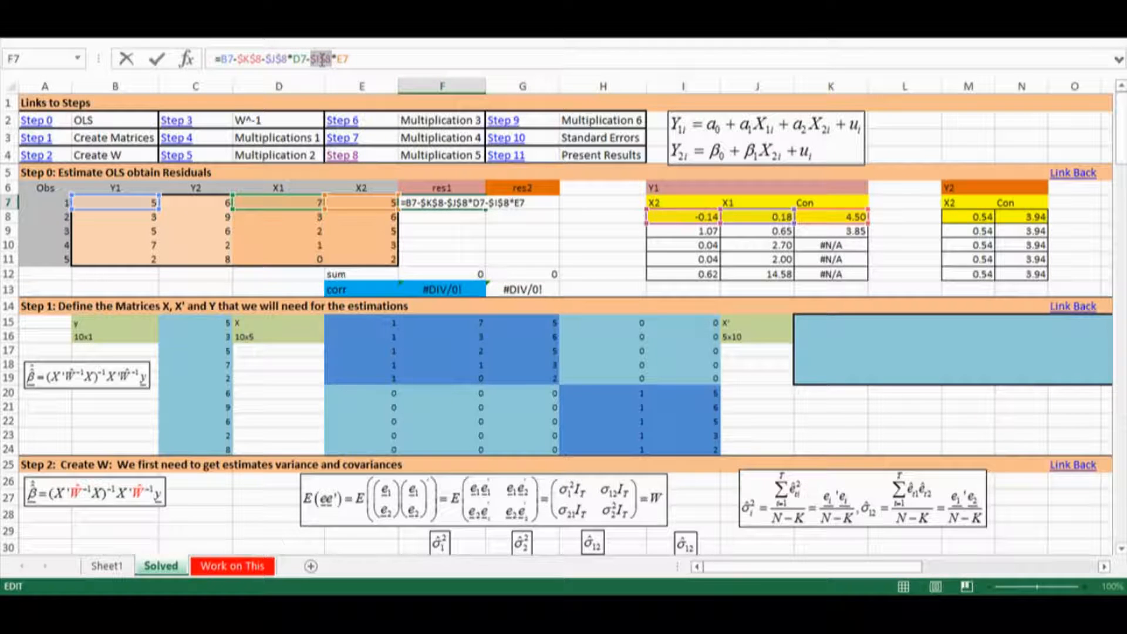
key(Return)
click(470, 203)
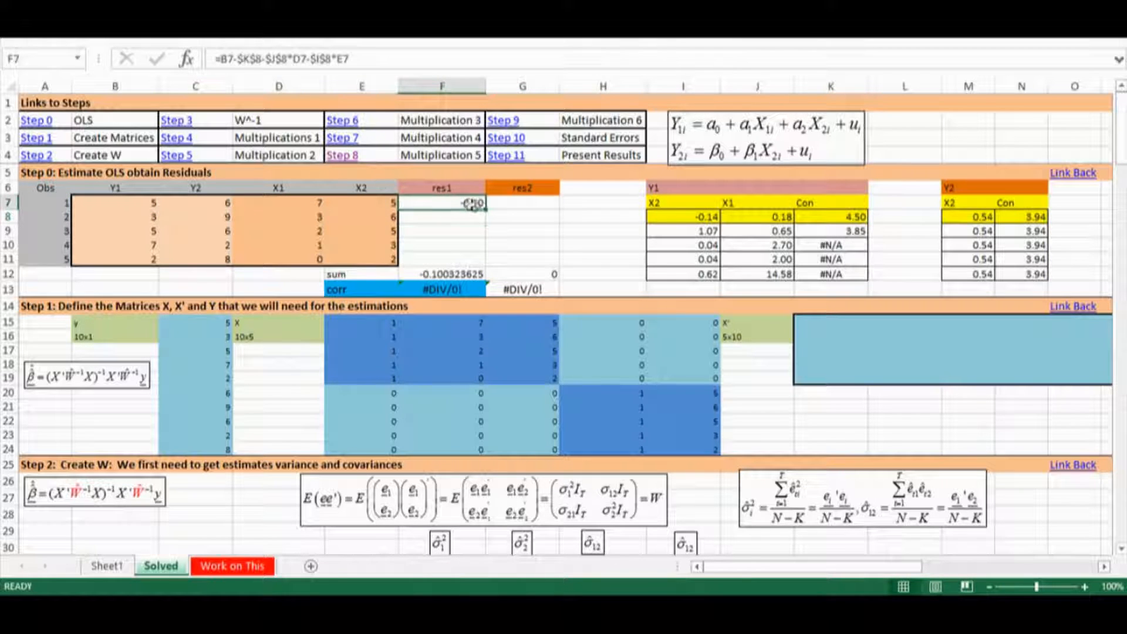
drag(486, 210, 487, 262)
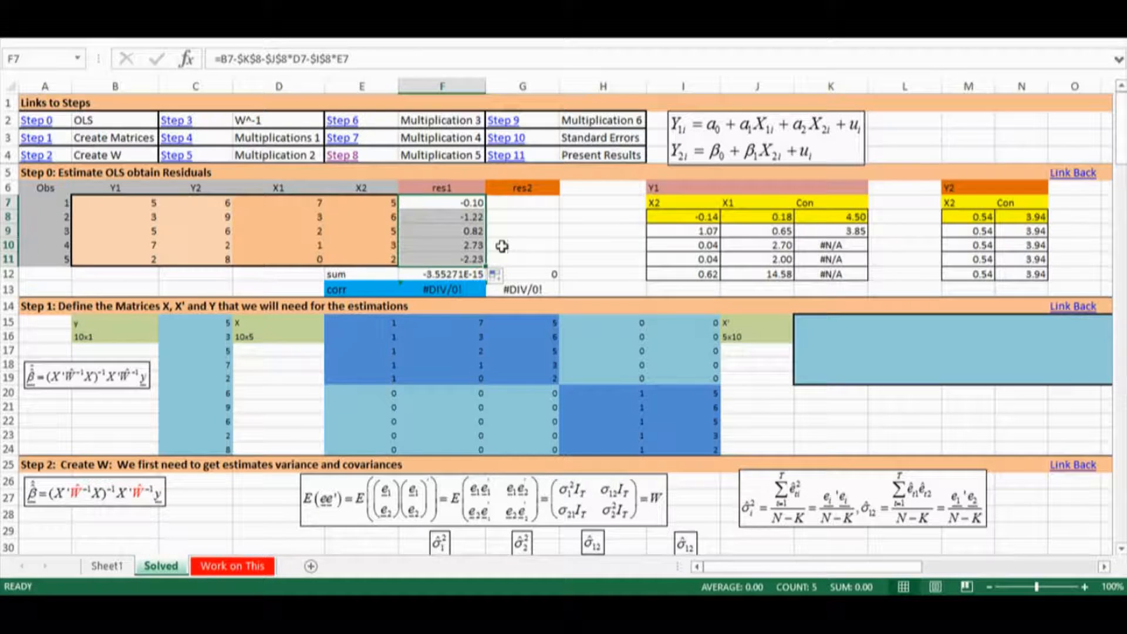
Build the first Y2 residual in G7 with the formula =C7-N8-M8*E7
click(535, 202)
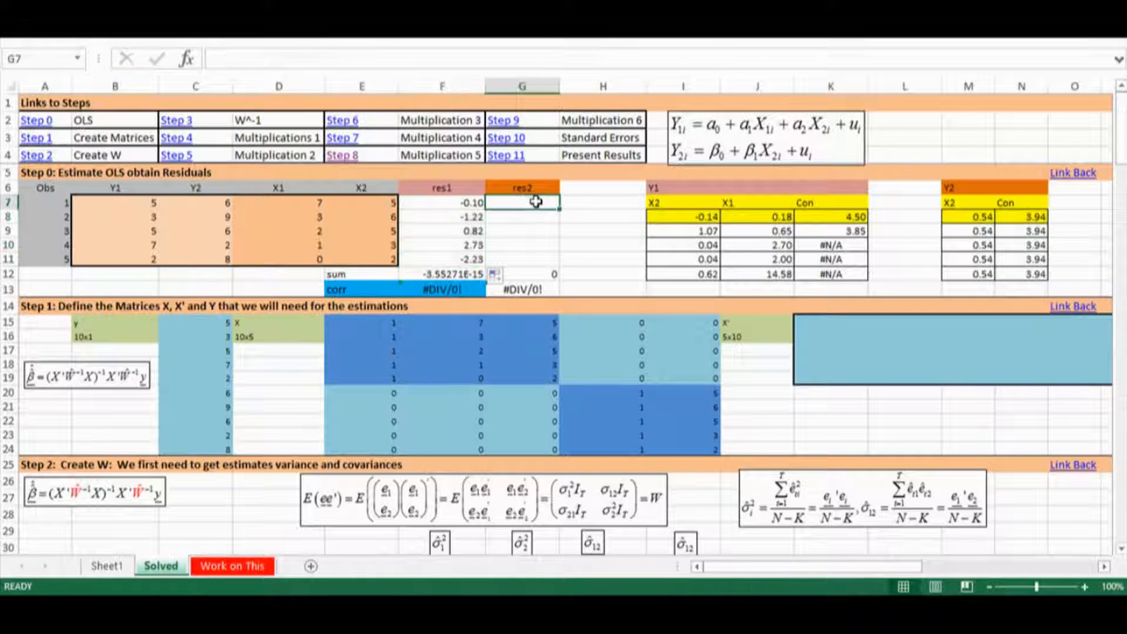
text(=)
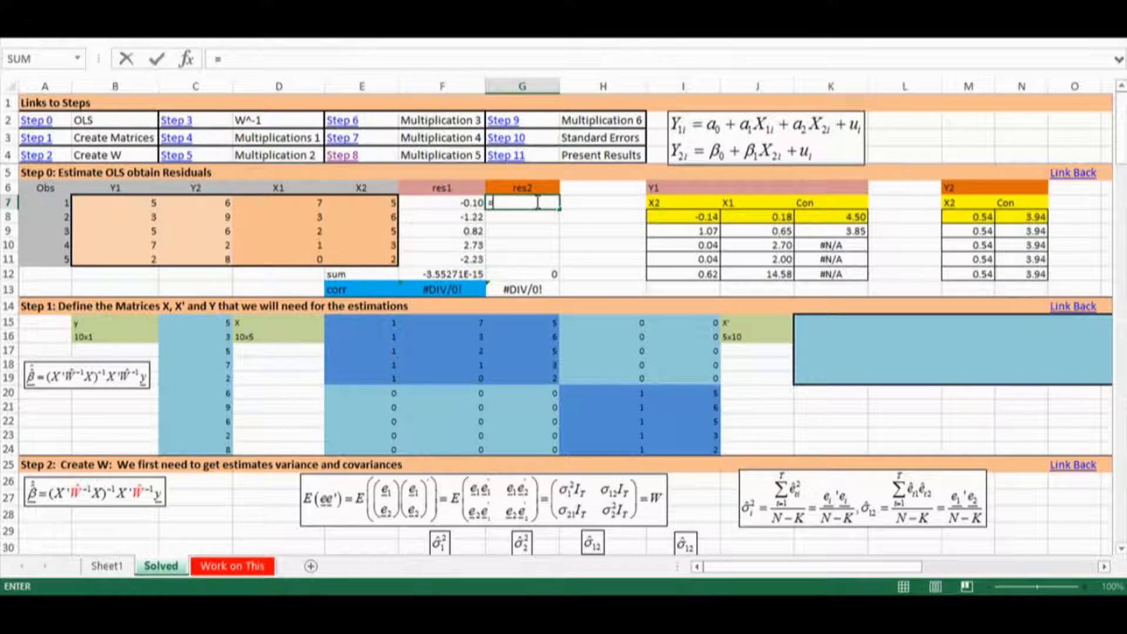
click(217, 200)
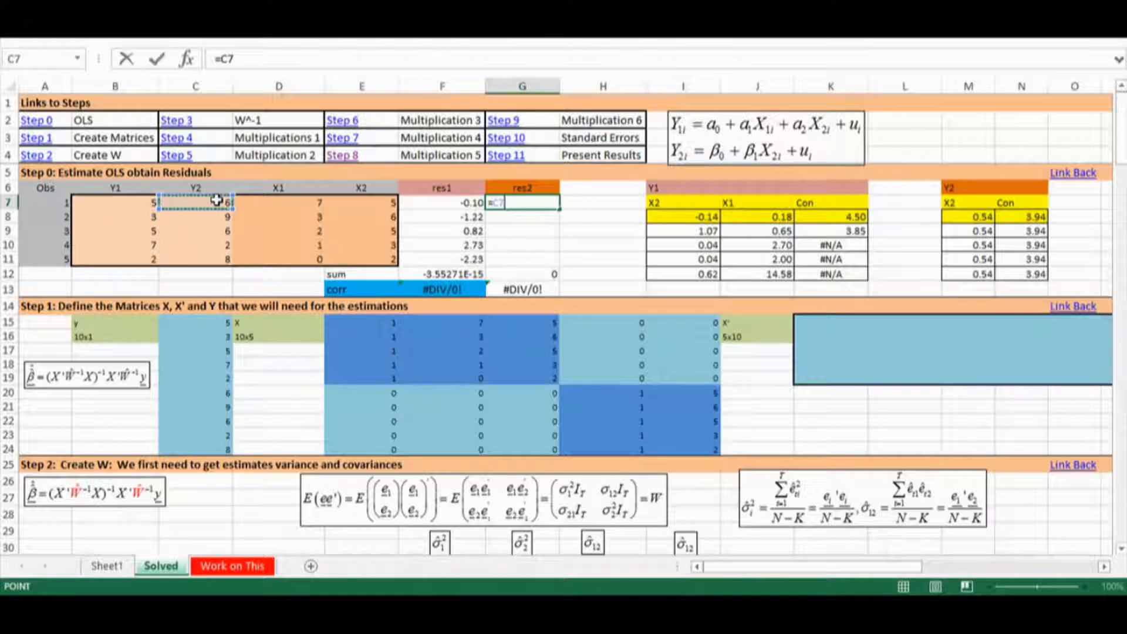
text(-)
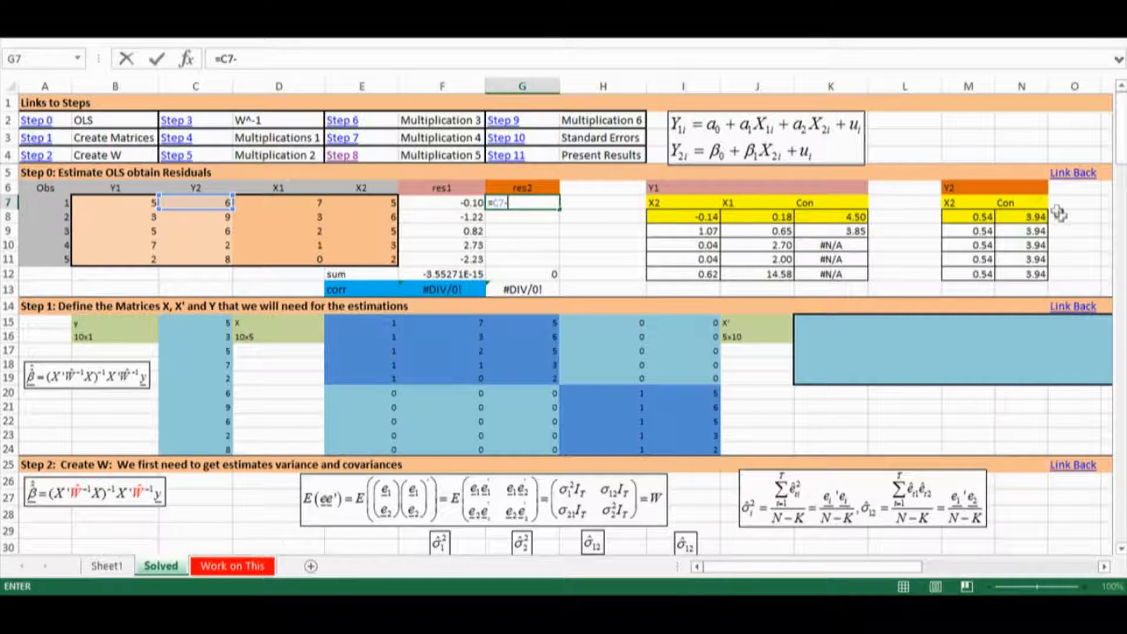
click(1034, 214)
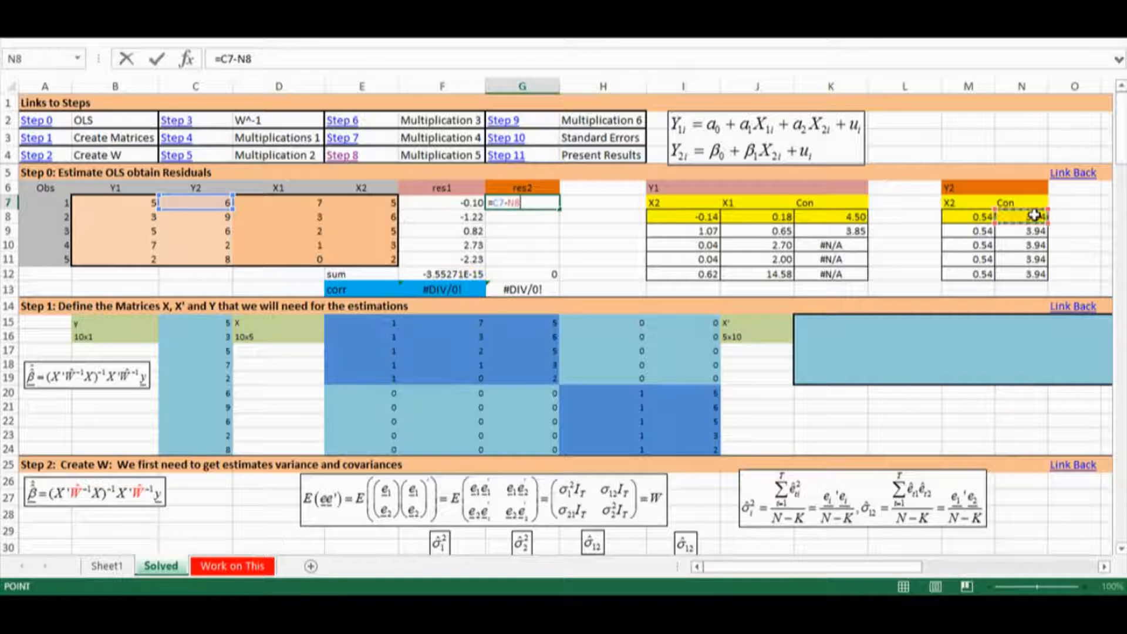
text(-)
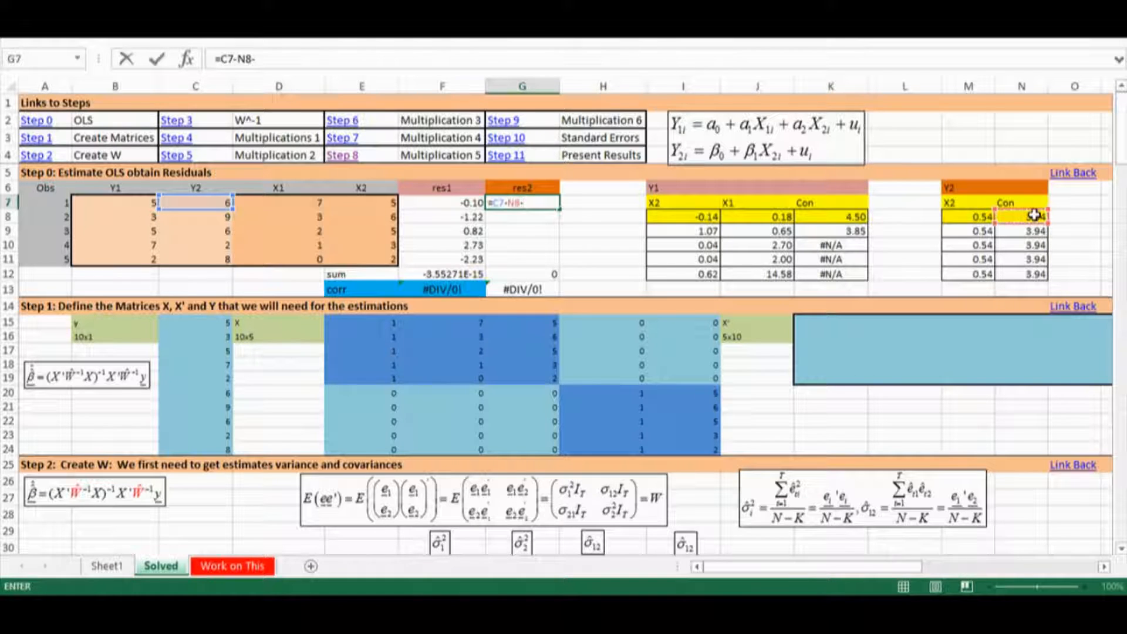
click(985, 216)
text(*)
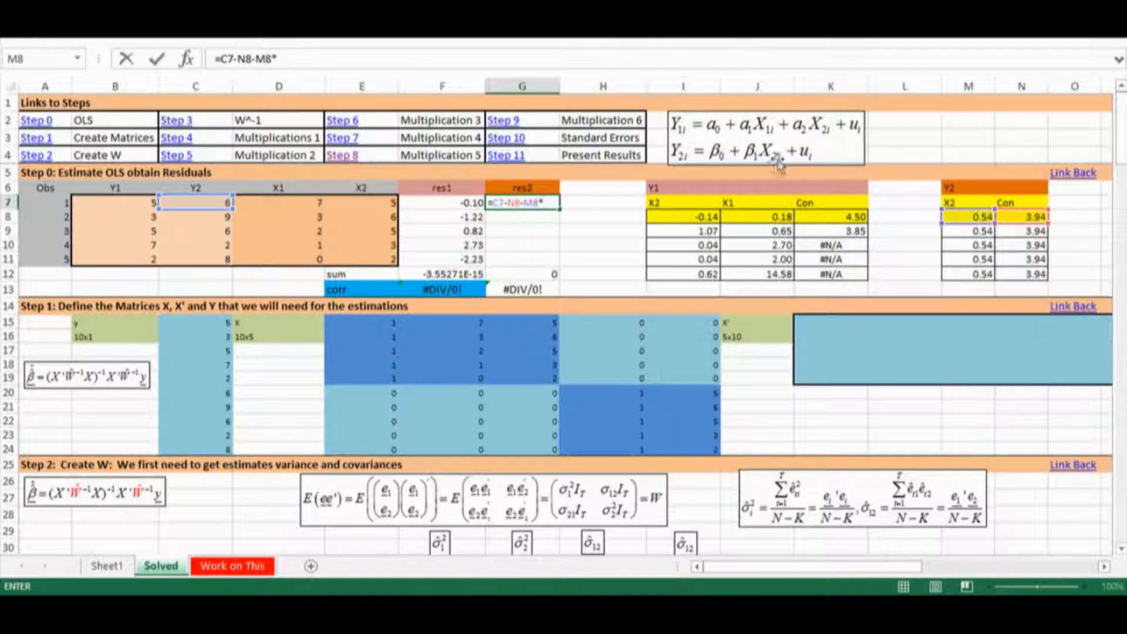
click(379, 202)
Make the N8 and M8 references in the G7 formula absolute and fill the res2 column down to G11
click(249, 58)
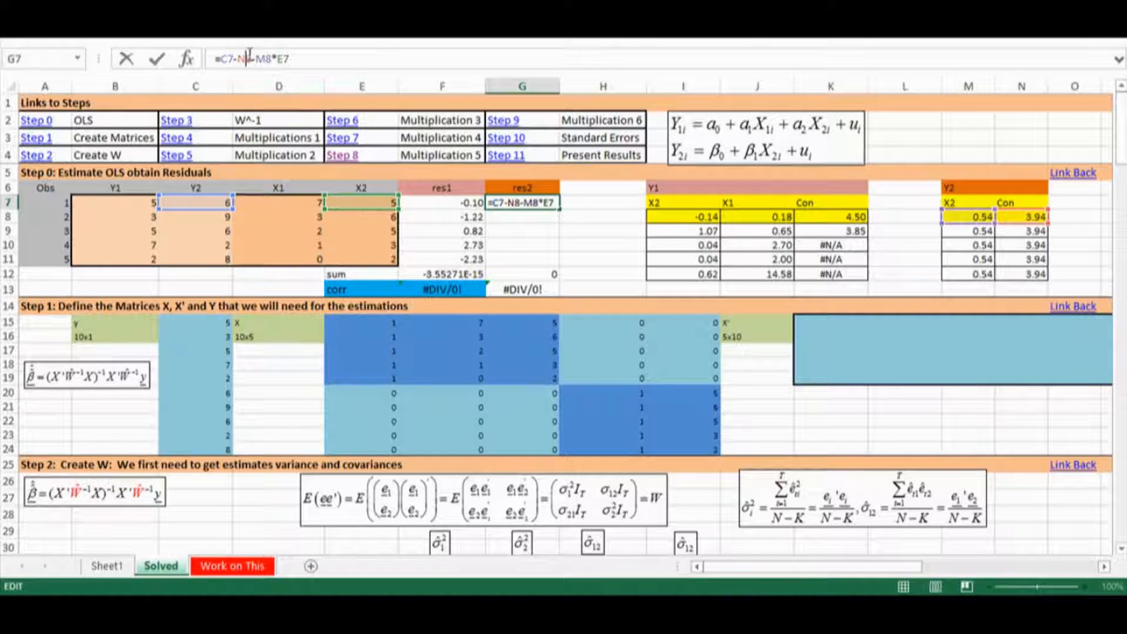
key(F4)
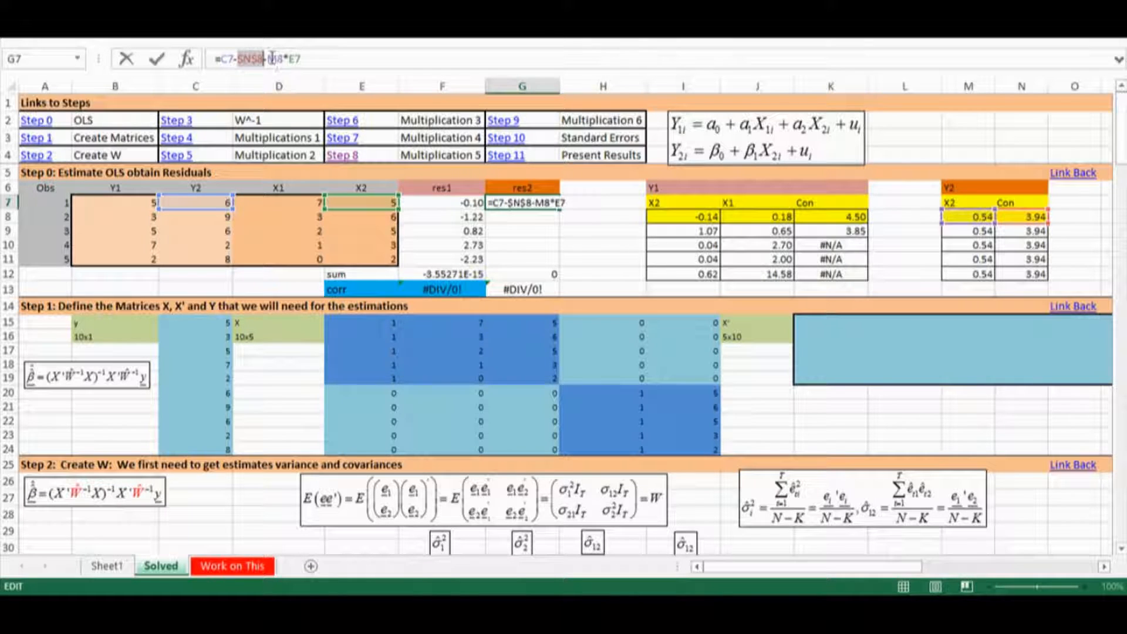
key(F4)
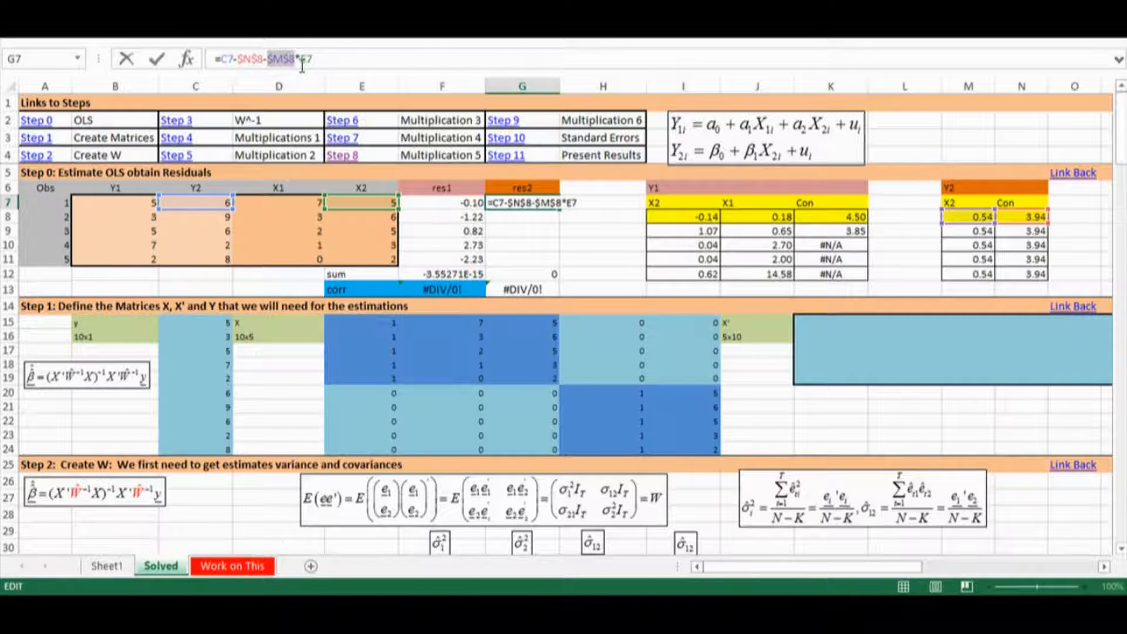
key(Return)
click(525, 202)
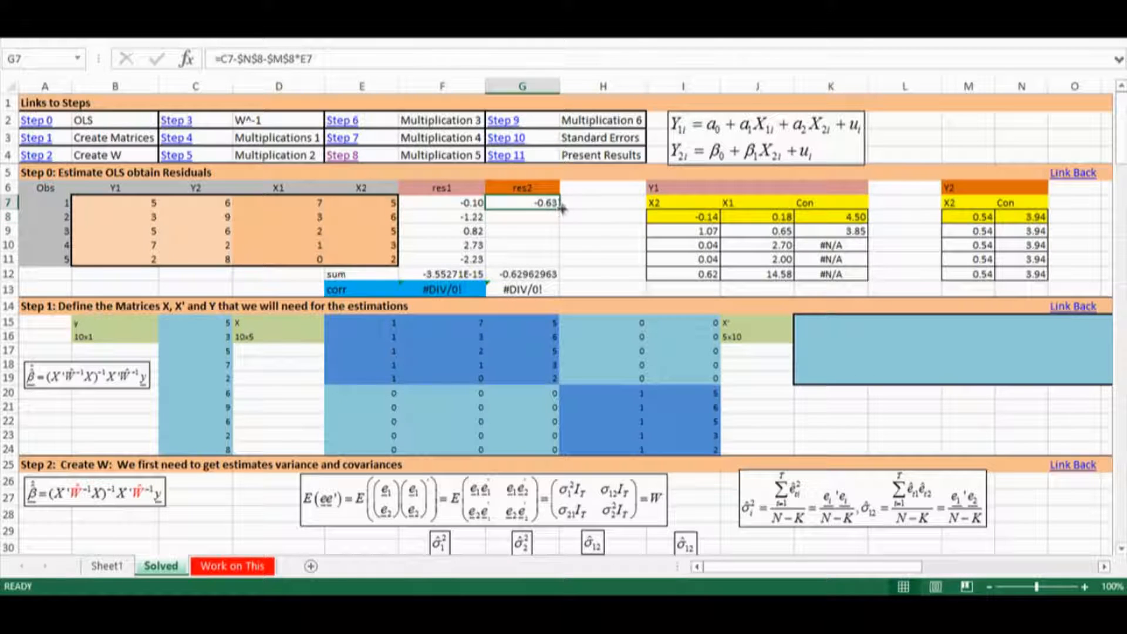
drag(557, 210, 557, 265)
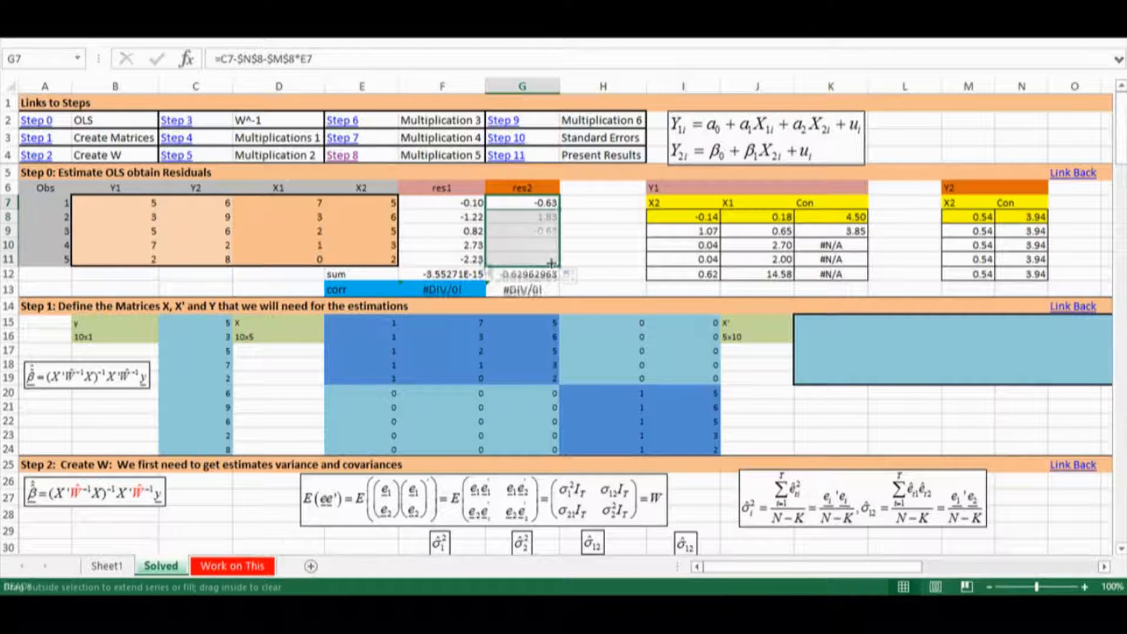
Examine how the Y1 and Y2 observations in B7:C11 are stacked into the 10x1 y vector in C15:C24
click(226, 174)
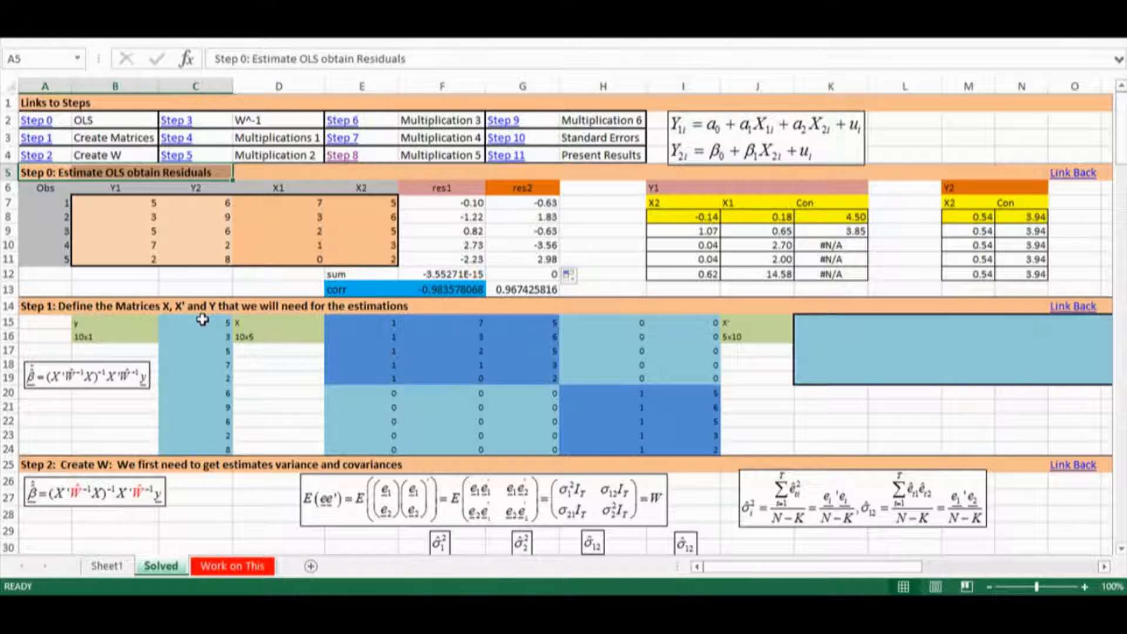
drag(119, 206, 134, 255)
drag(215, 203, 212, 259)
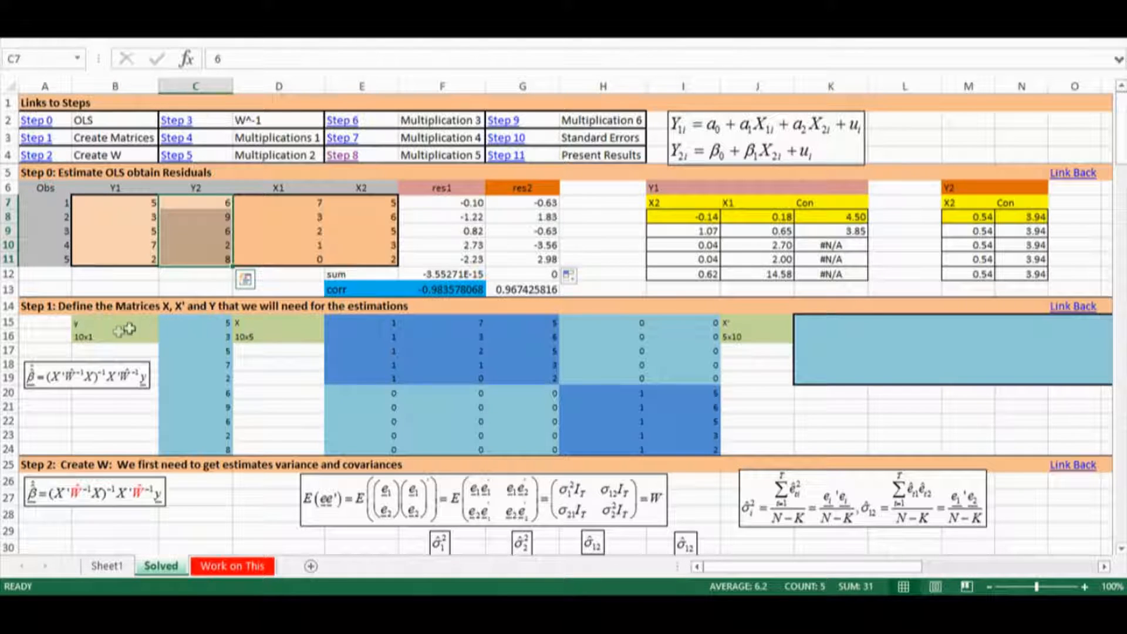
drag(194, 322, 212, 385)
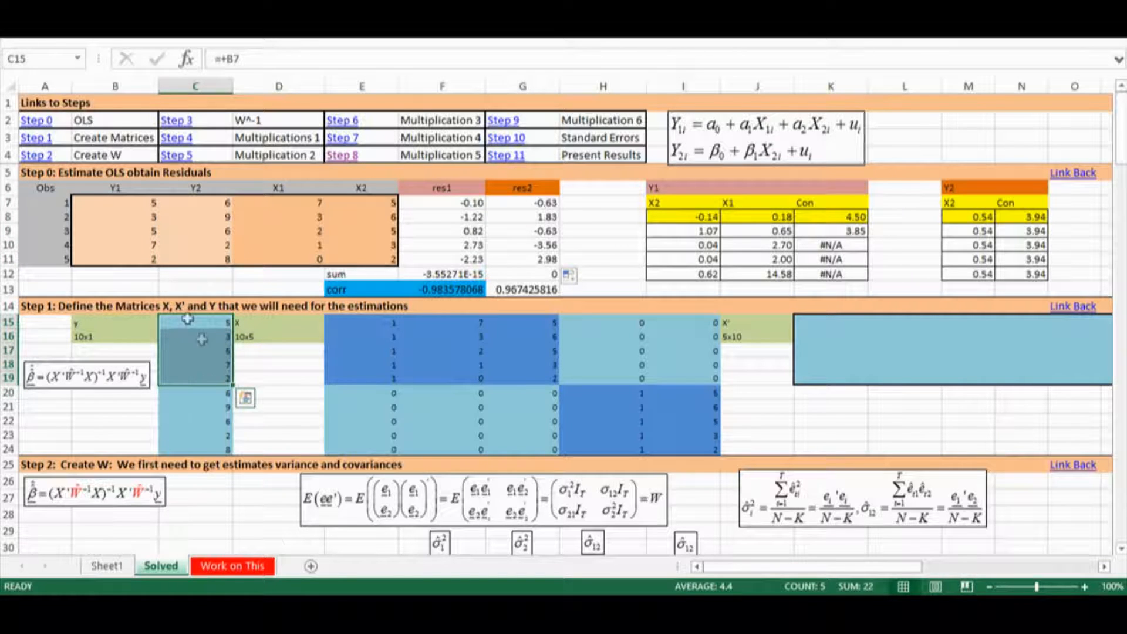
drag(212, 393, 211, 449)
key(ctrl+v)
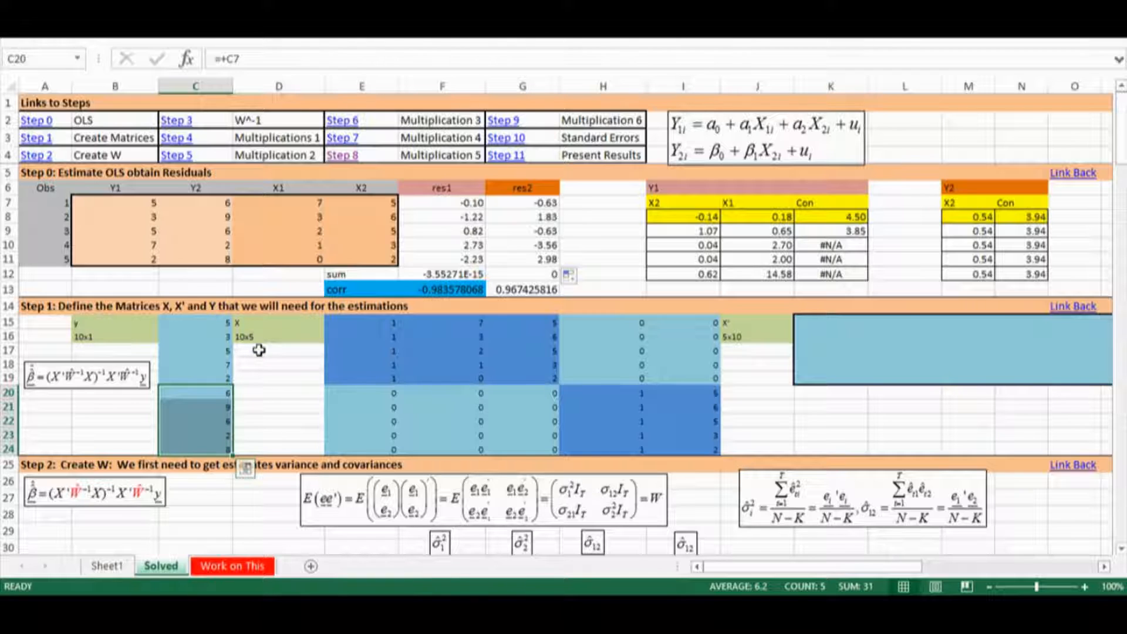
Examine the X matrix in E15:I24, comparing its constant, X1 and X2 blocks with the source data for each equation
drag(374, 324, 573, 410)
click(330, 332)
drag(326, 320, 363, 444)
click(364, 322)
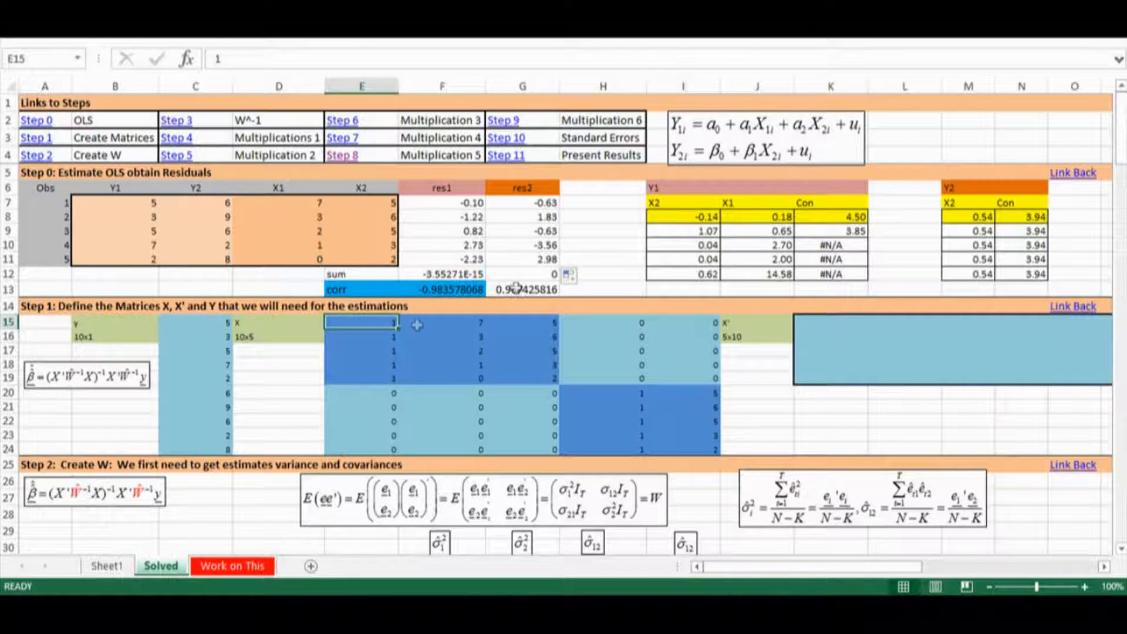
drag(375, 322, 374, 379)
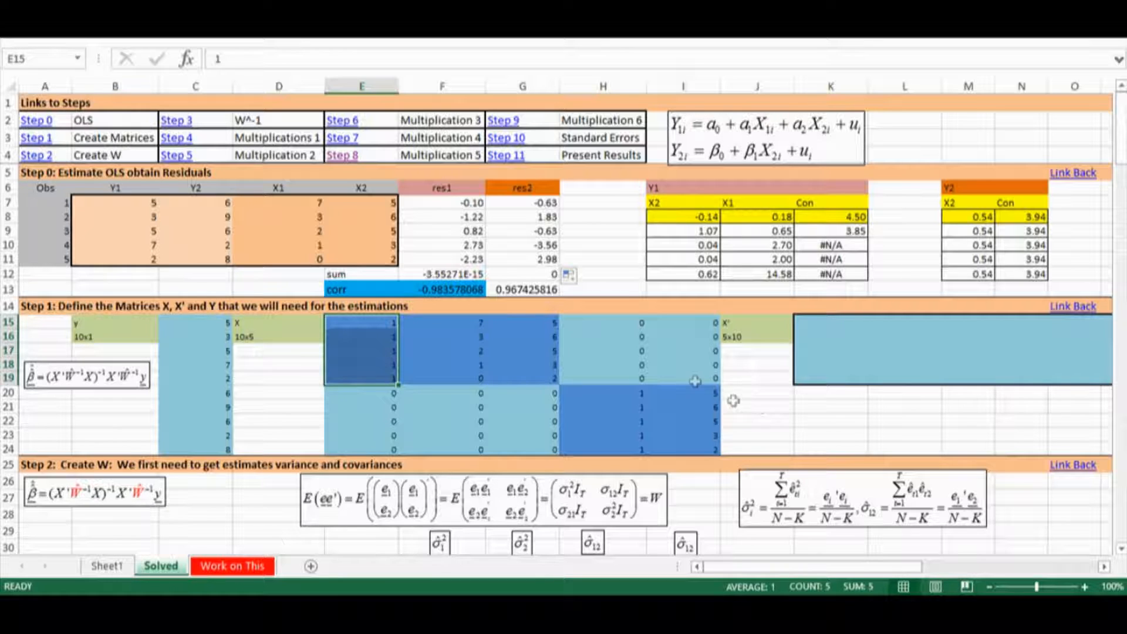
drag(466, 321, 532, 375)
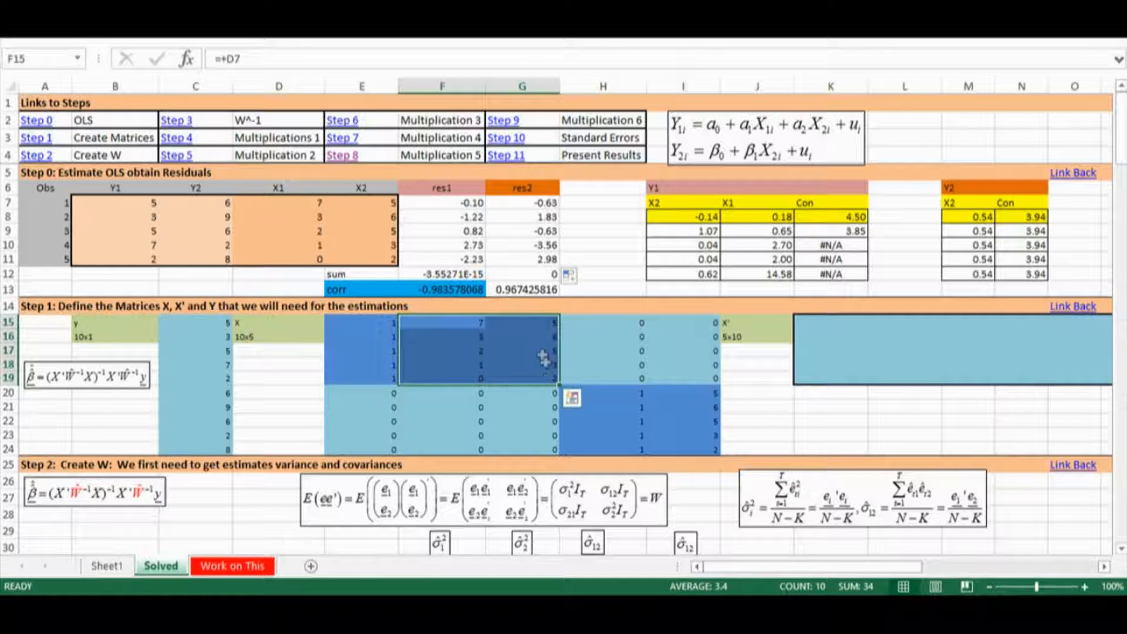
drag(627, 393, 692, 447)
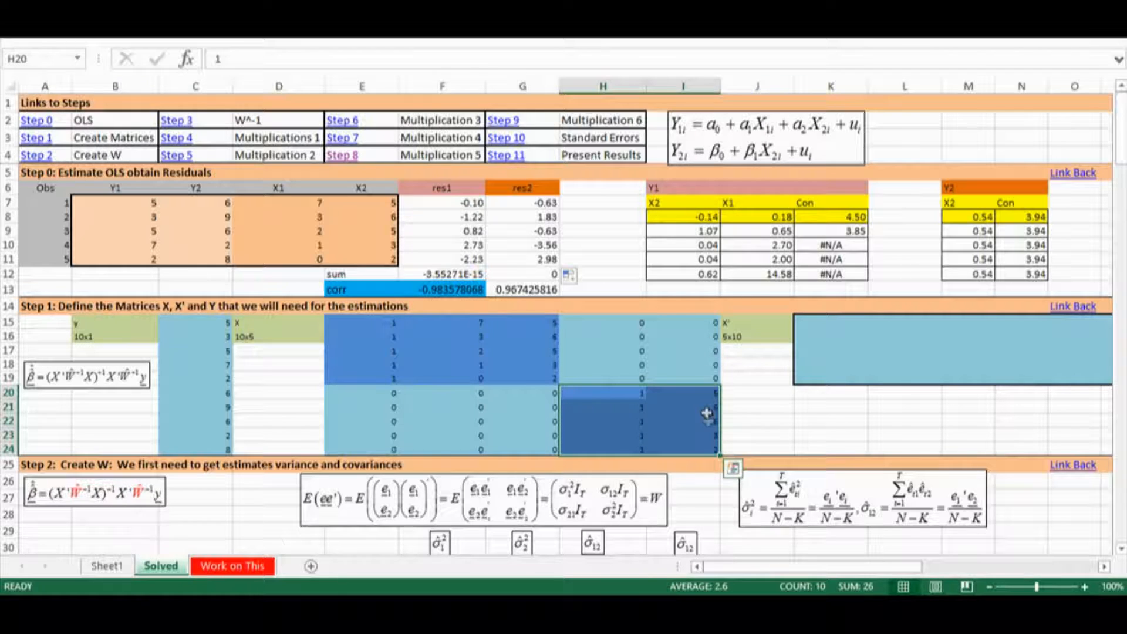
drag(362, 203, 370, 258)
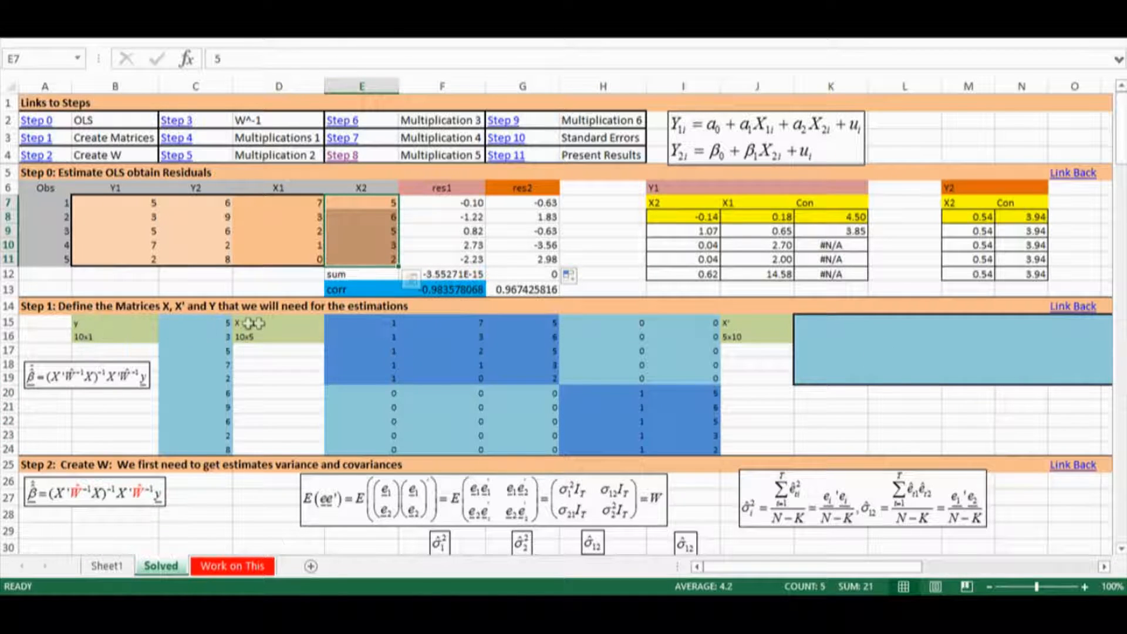
Fill the 5x10 X' matrix in K15:T19 with the array formula =TRANSPOSE(E15:I24)
click(814, 322)
drag(819, 339, 835, 361)
text(=)
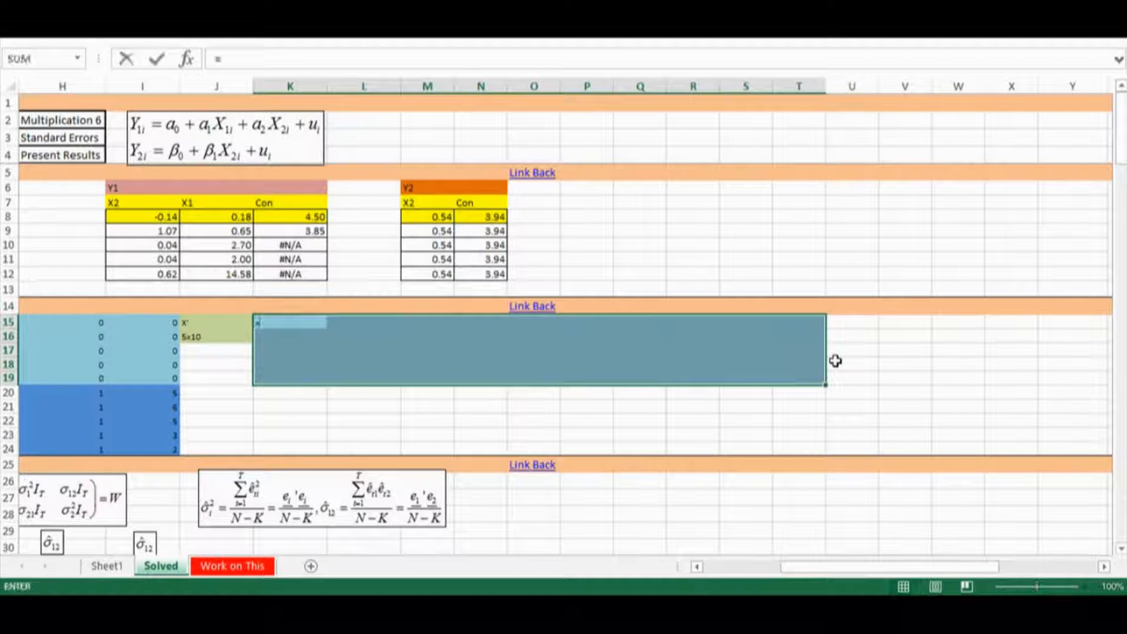
text(transpose()
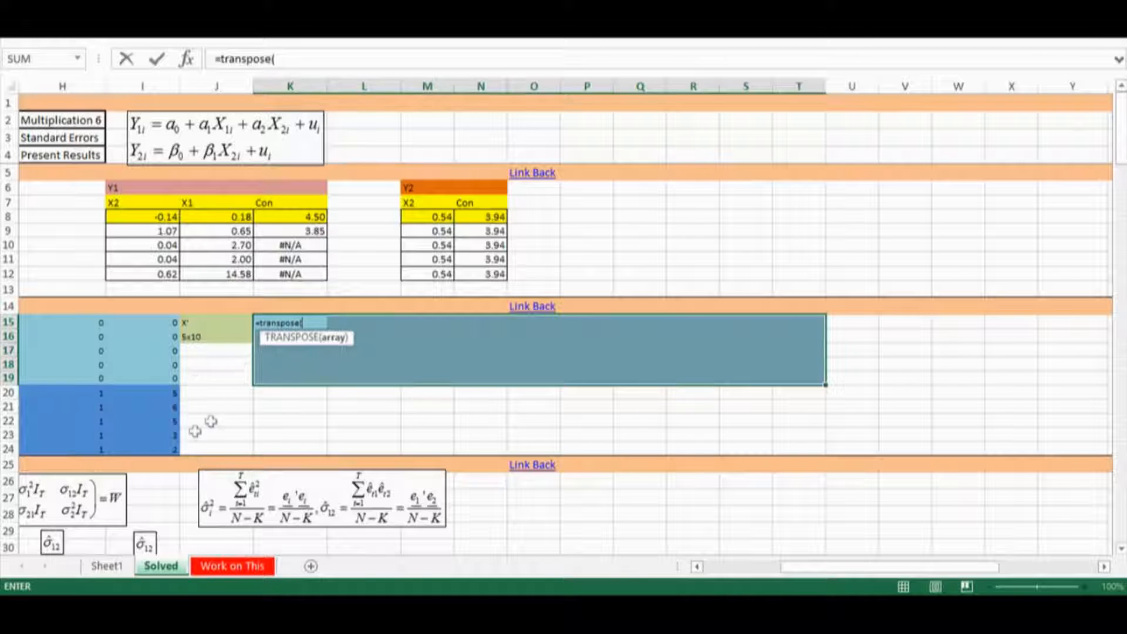
drag(166, 449, 301, 322)
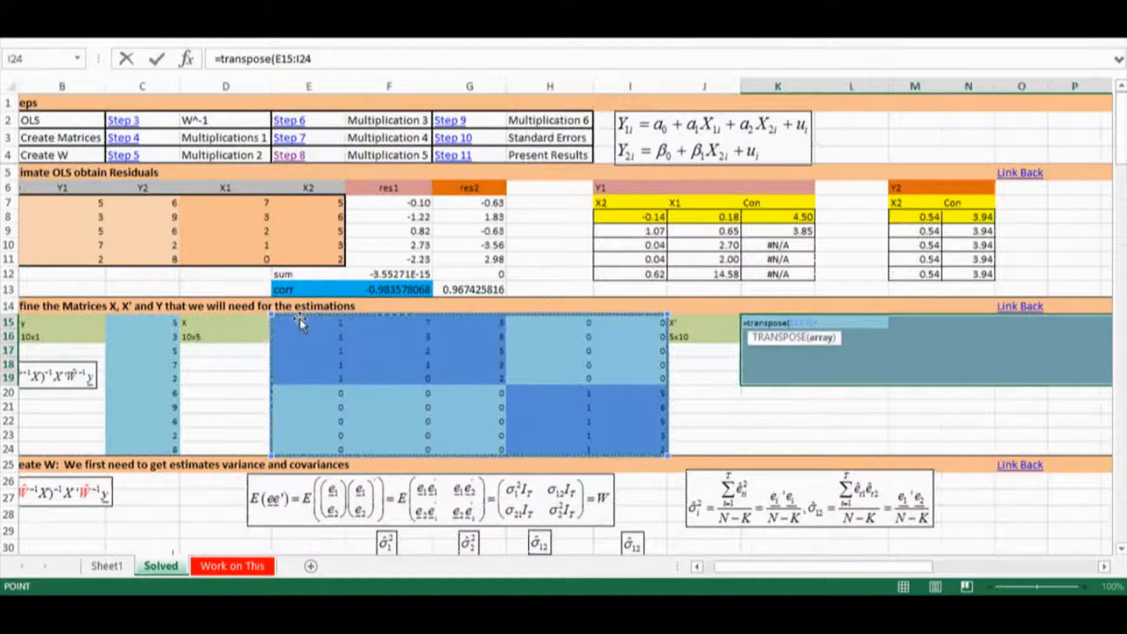
text())
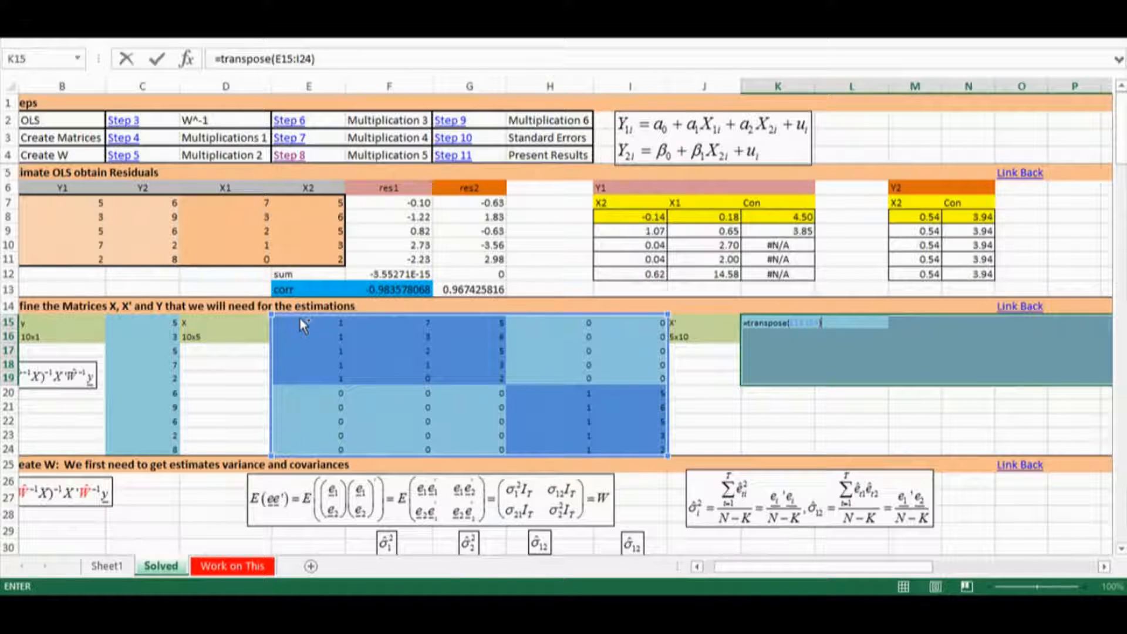
key(ctrl+shift+Return)
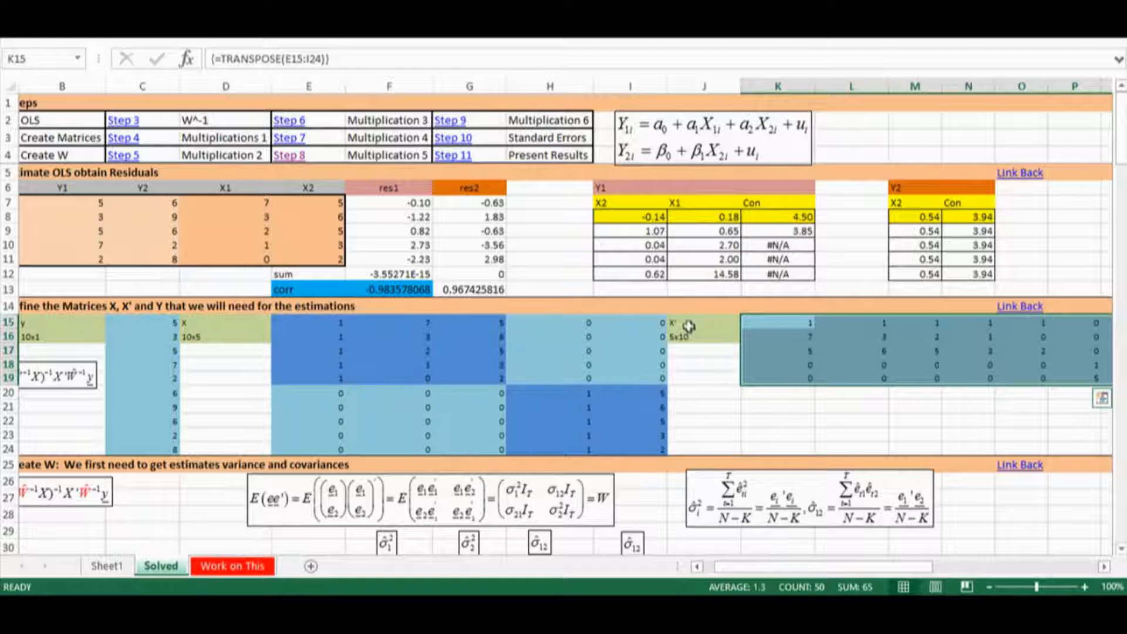
Compare the first two columns of X with the matching rows of X', and check the matrices' dimension labels
drag(318, 327, 323, 446)
drag(764, 327, 1091, 319)
drag(395, 322, 389, 448)
drag(801, 337, 1068, 331)
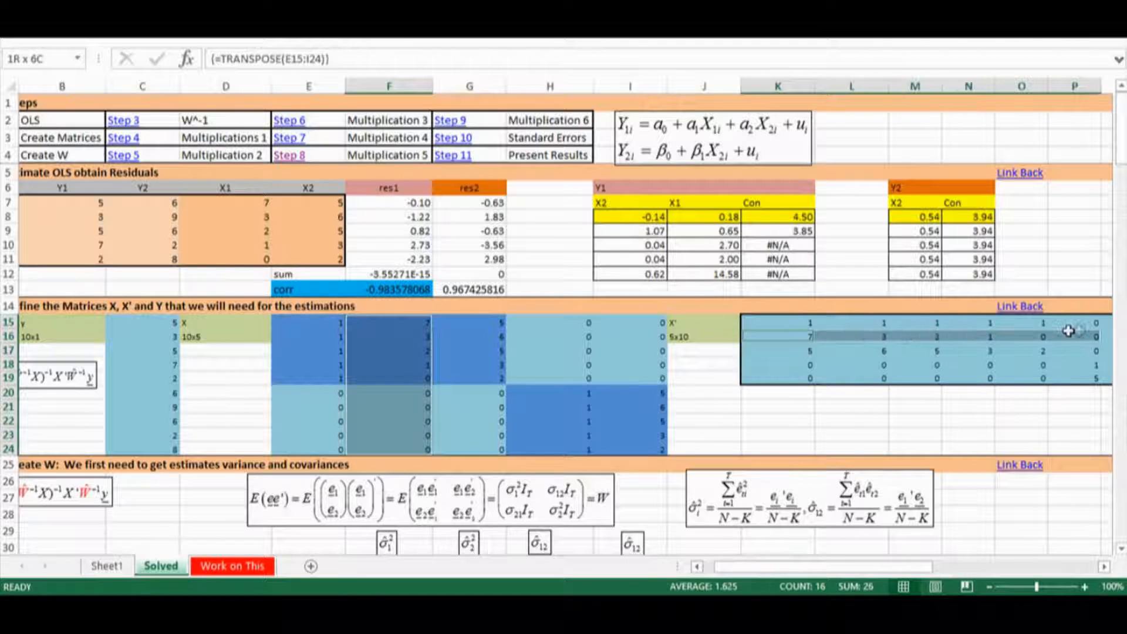
click(190, 338)
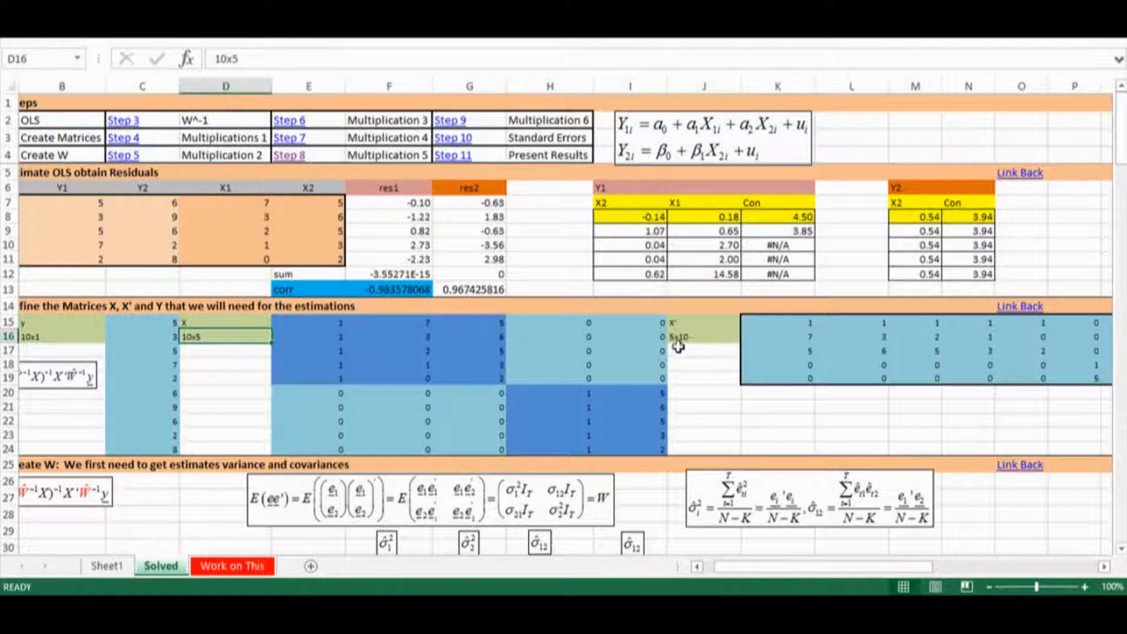
click(704, 409)
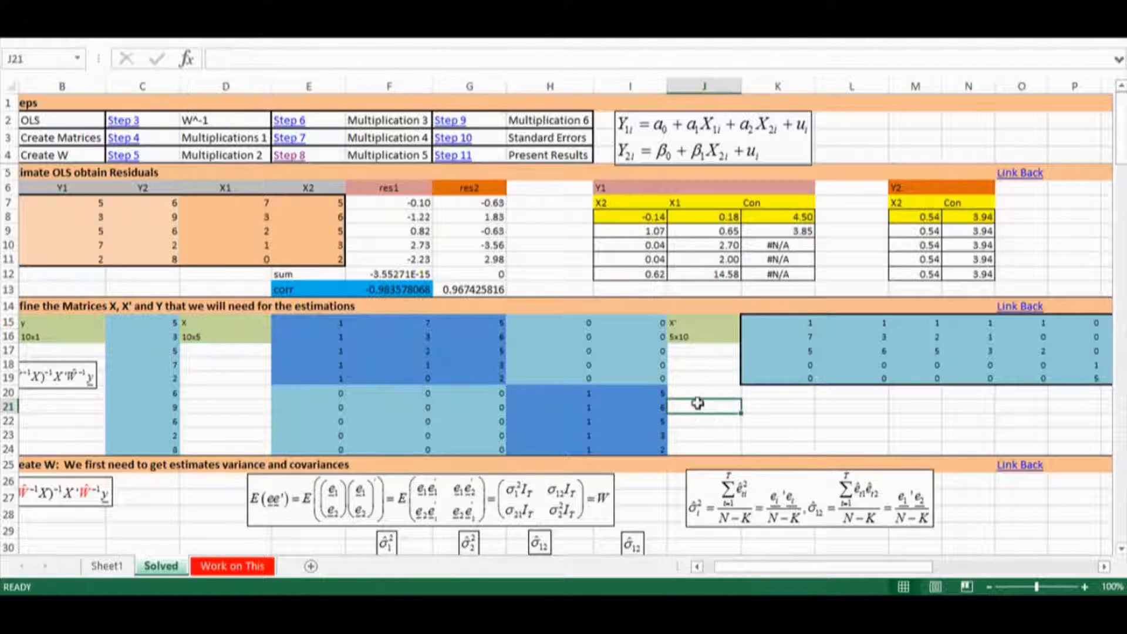
Shrink rows 15 to 24 to bring Step 2 beneath the Step 0 residuals, and review its variance and covariance formulas
drag(206, 421, 2, 418)
click(38, 407)
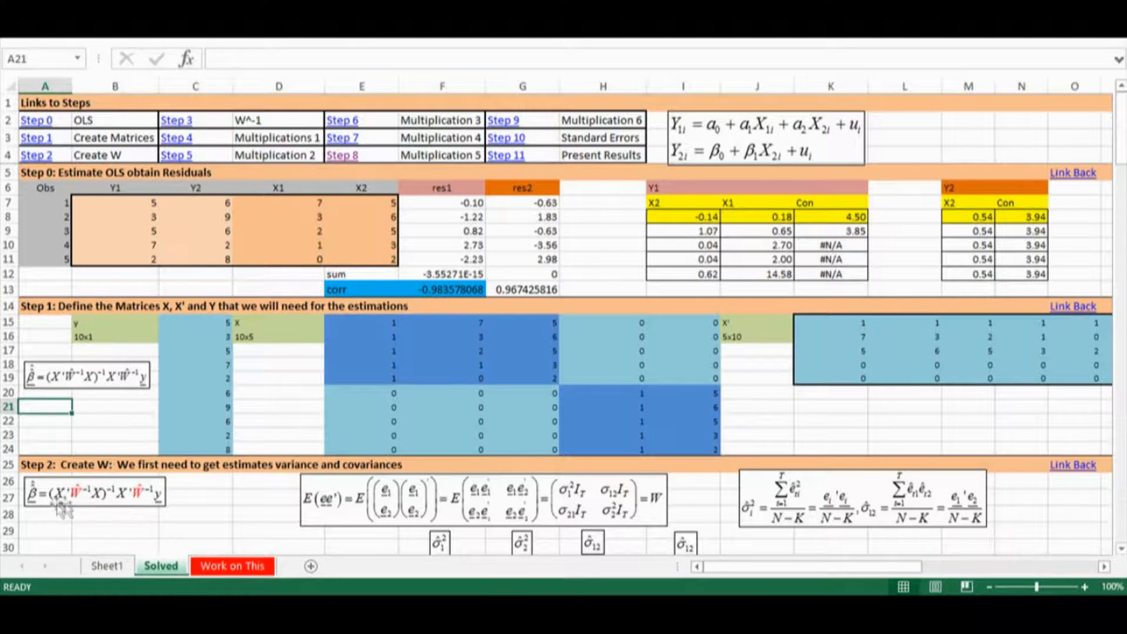
scroll(58, 505, down, 3)
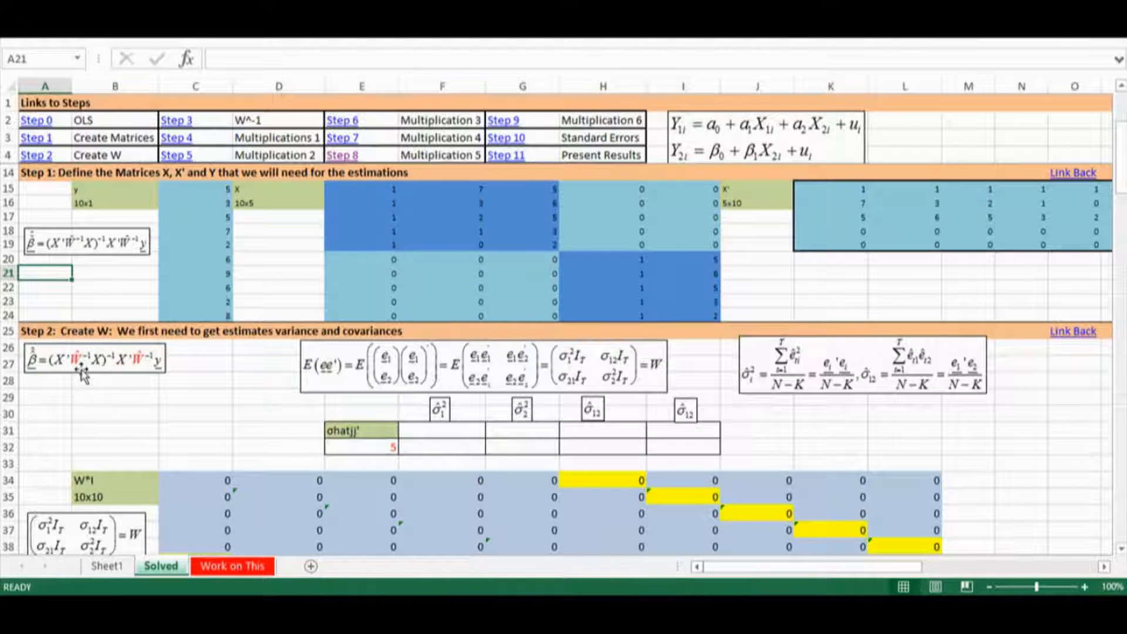
scroll(108, 373, down, 2)
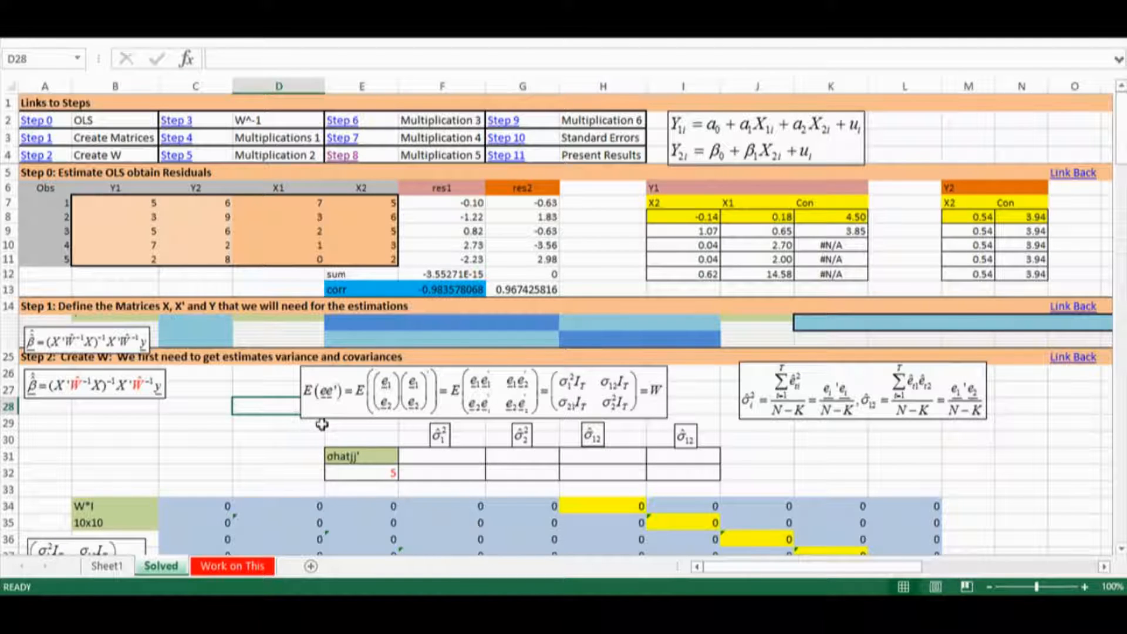
click(293, 439)
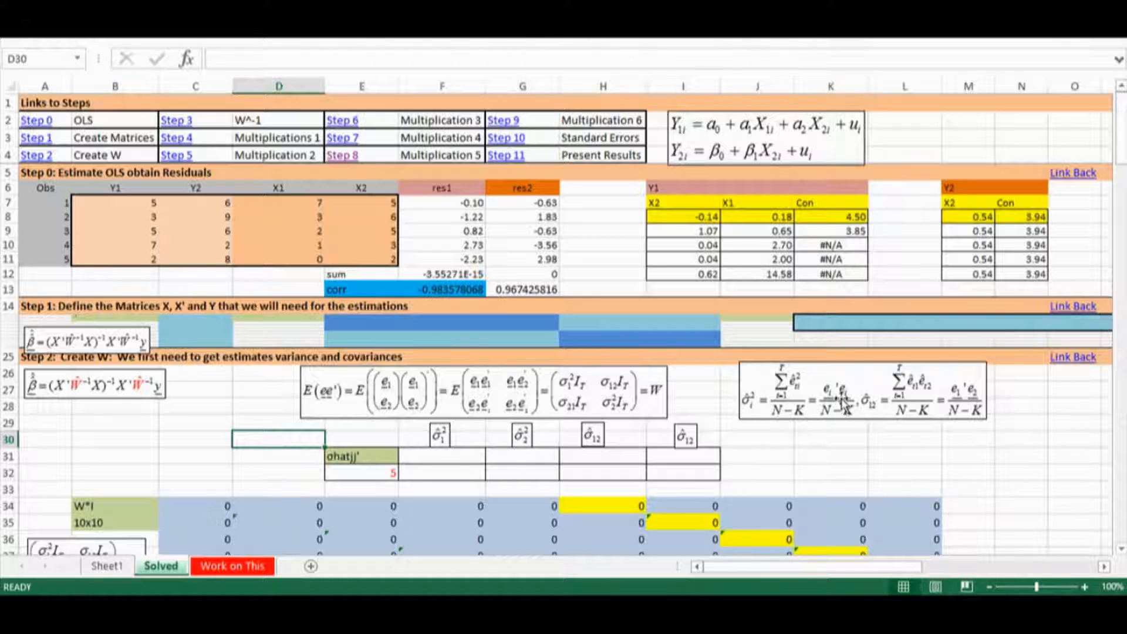
Calculate the sum of squared res1 residuals in F31 with the array formula =MMULT(TRANSPOSE(F7:F11);F7:F11)
click(445, 457)
text(=)
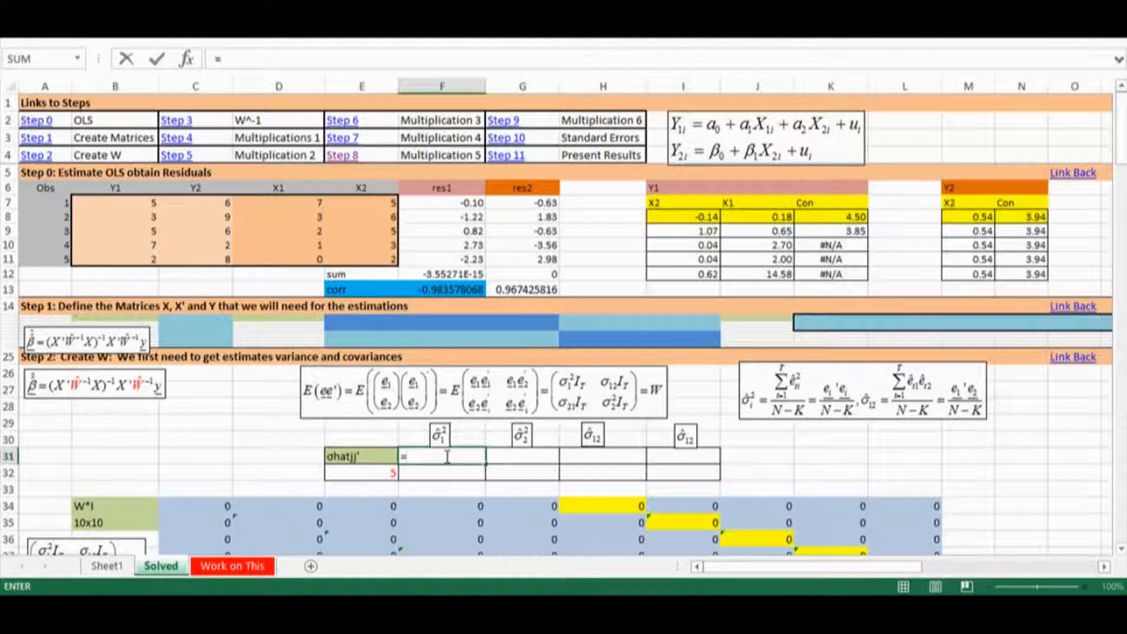
text(mmult()
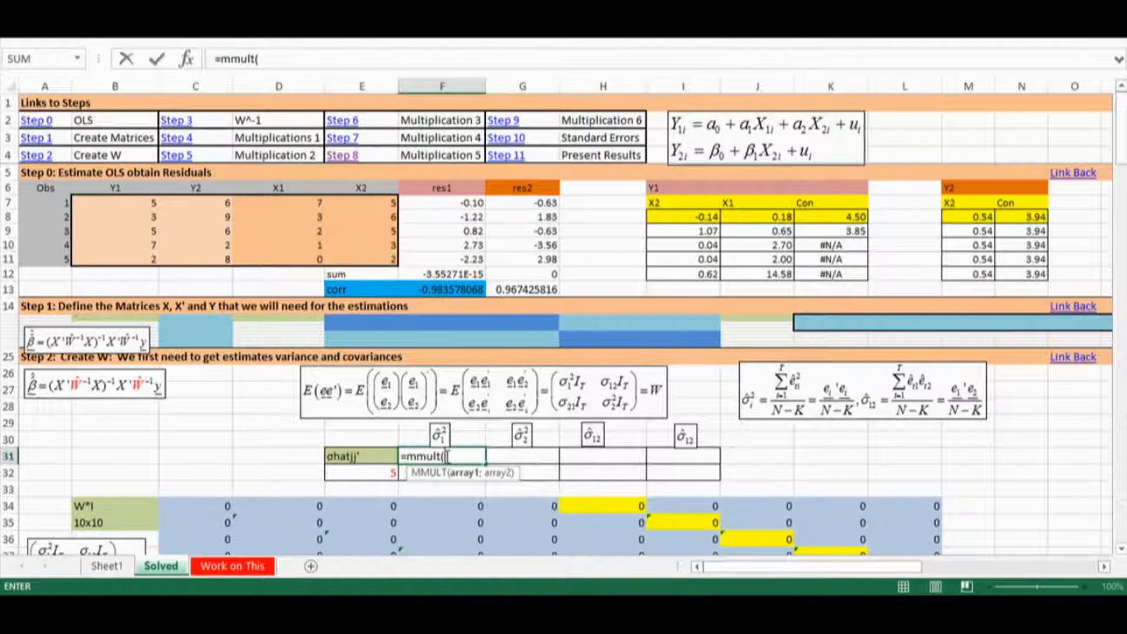
text(tr)
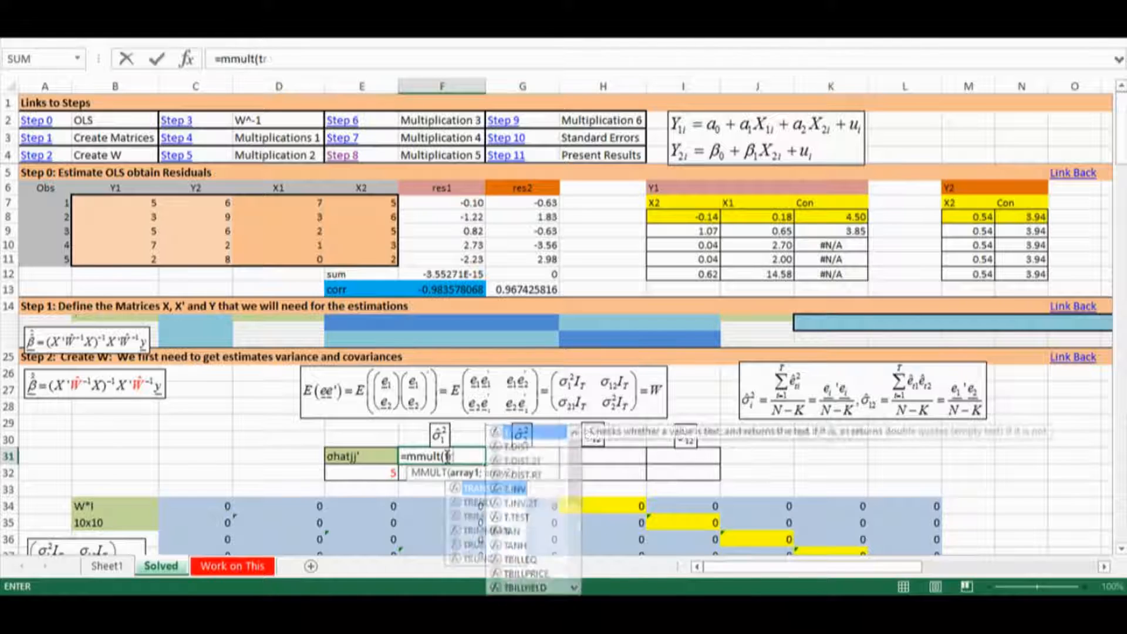
text(anspose()
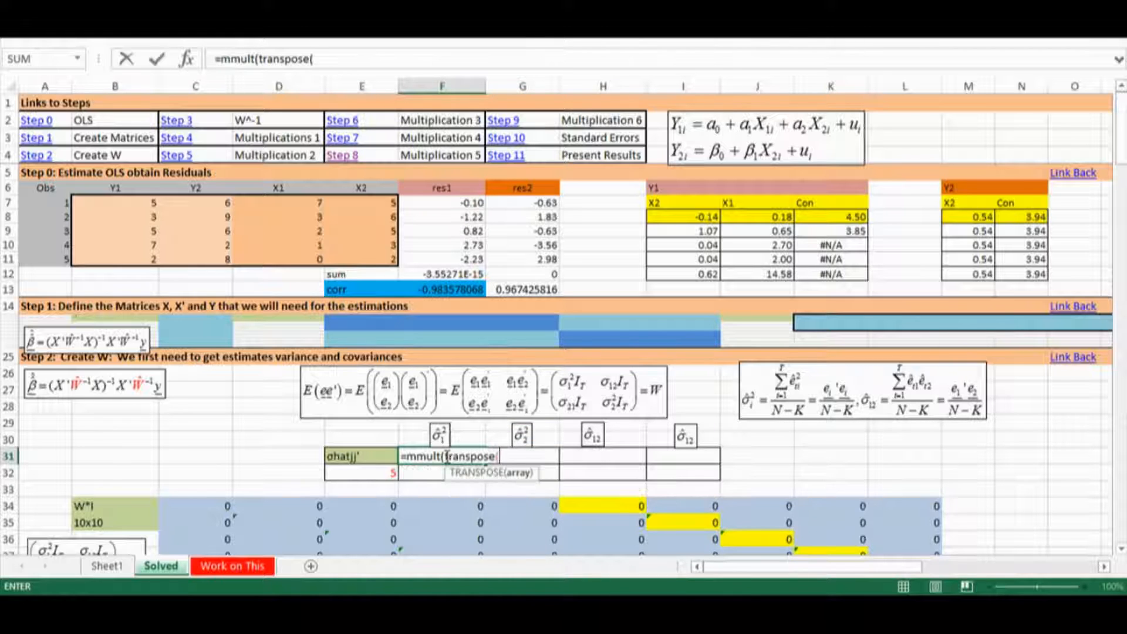
drag(444, 198, 459, 264)
text();)
drag(452, 203, 453, 256)
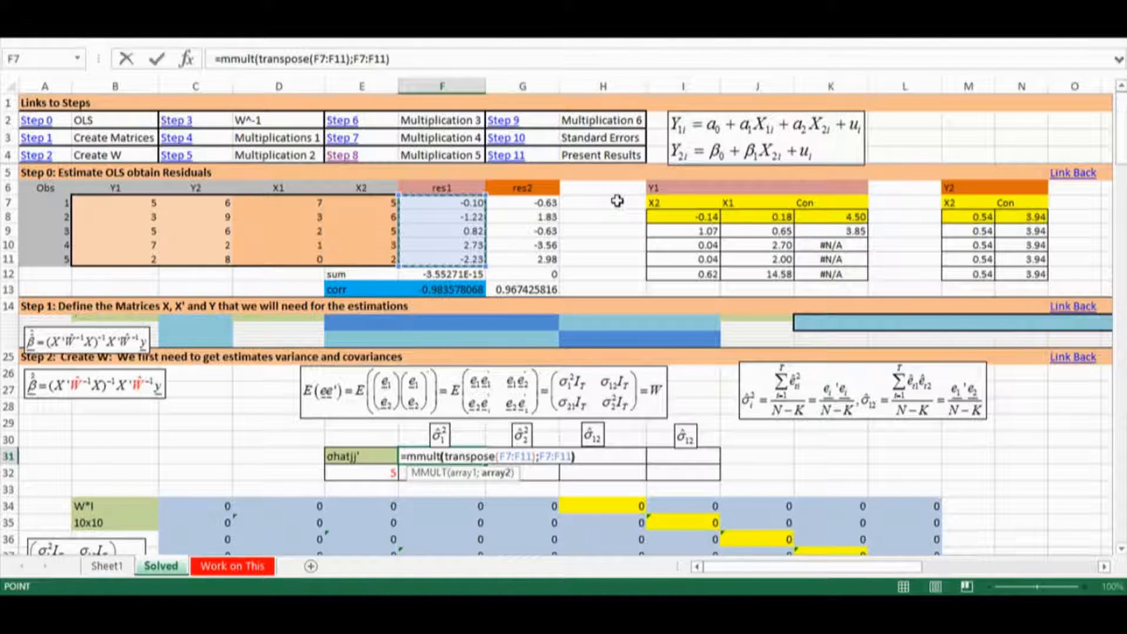
text())
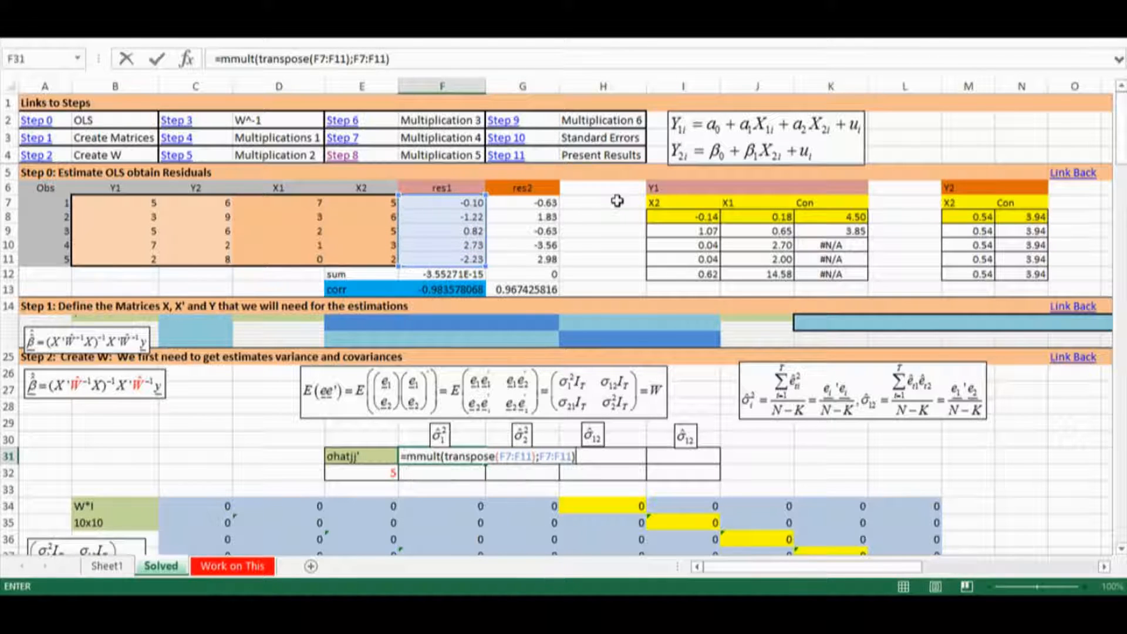
key(ctrl+shift+Return)
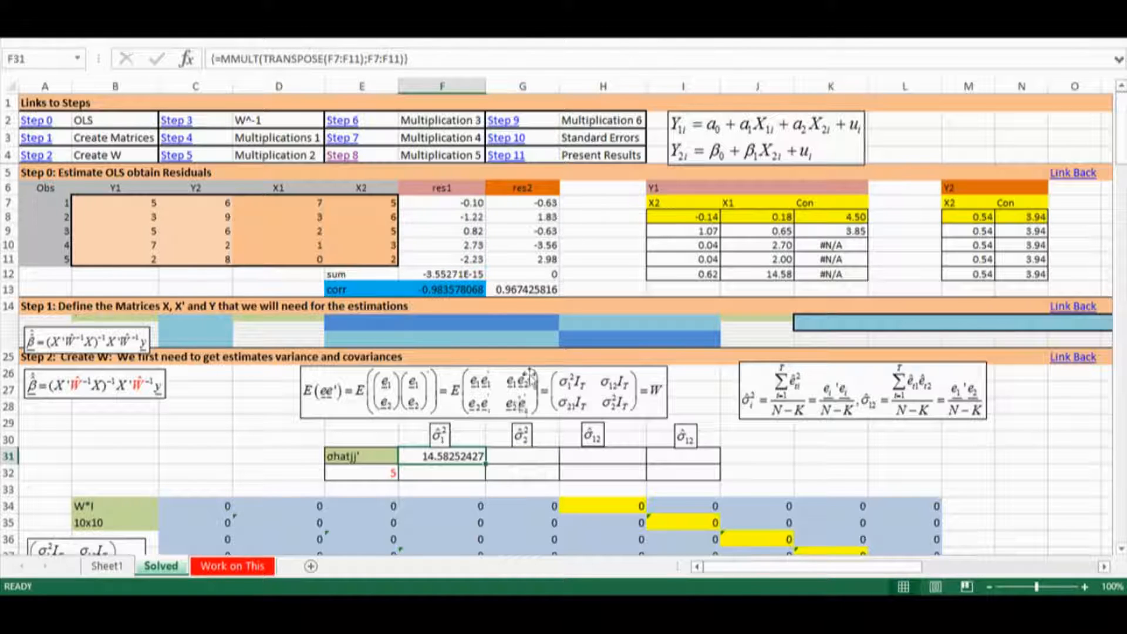
Calculate the sum of squared res2 residuals in G31 with the formula =G7^2+G8^2+G9^2+G10^2+G11^2
click(527, 451)
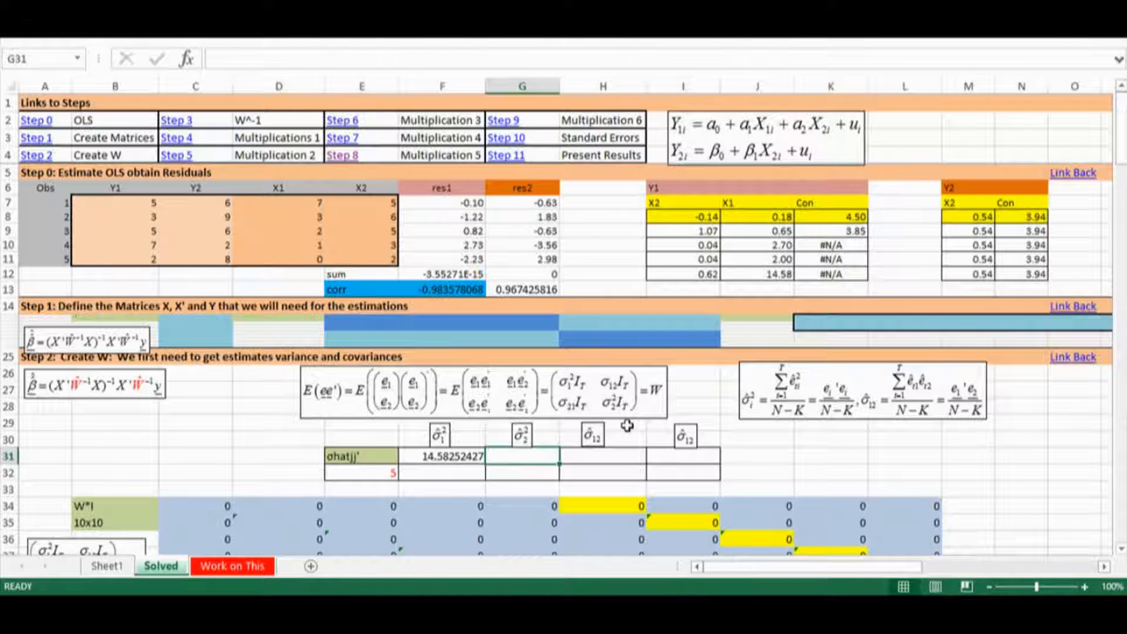
text(=)
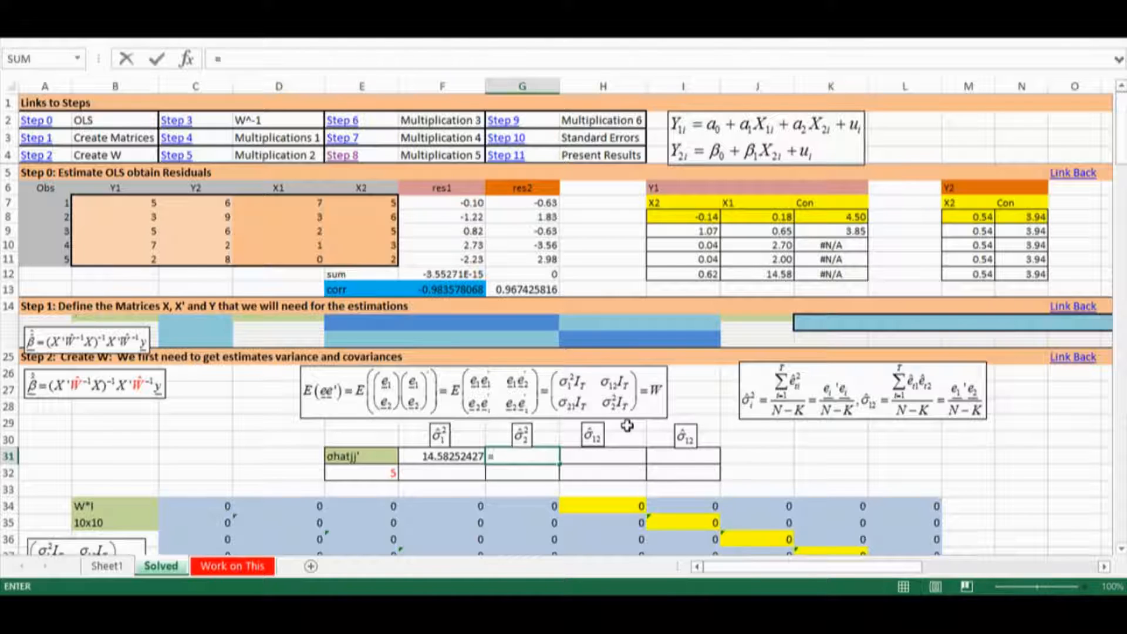
click(543, 205)
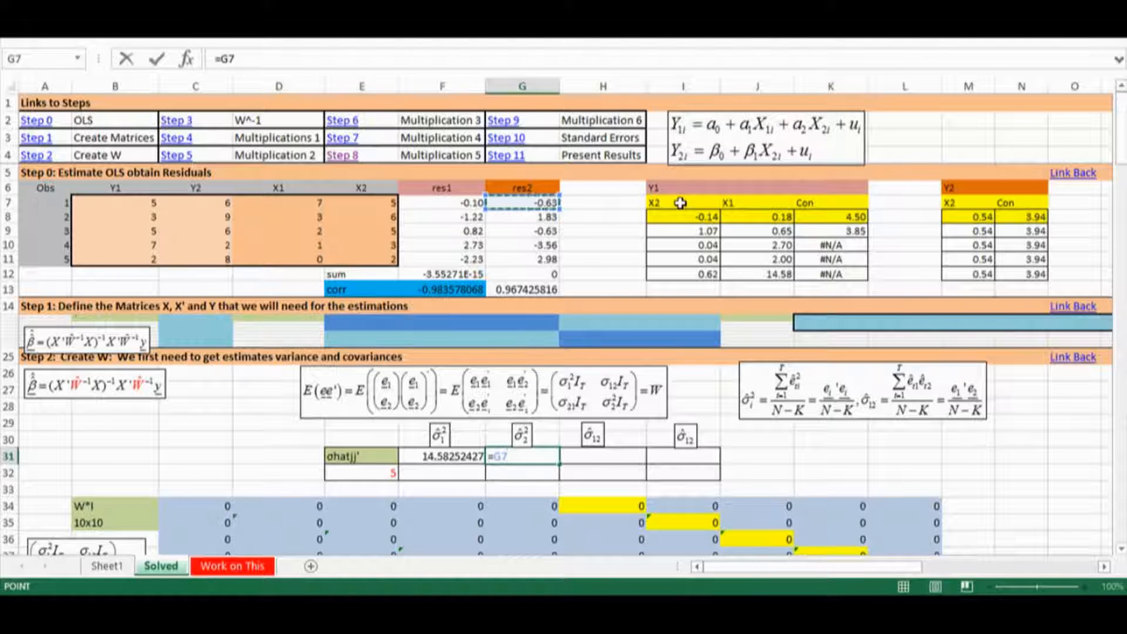
text(^2+)
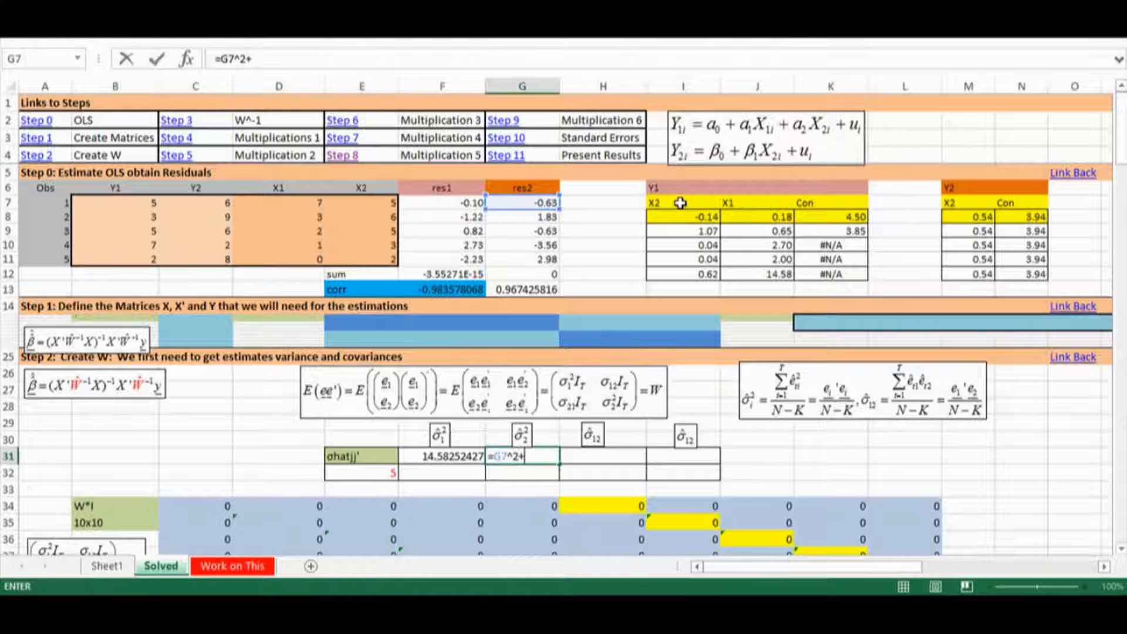
text(^2+)
click(540, 231)
text(^2+)
click(540, 245)
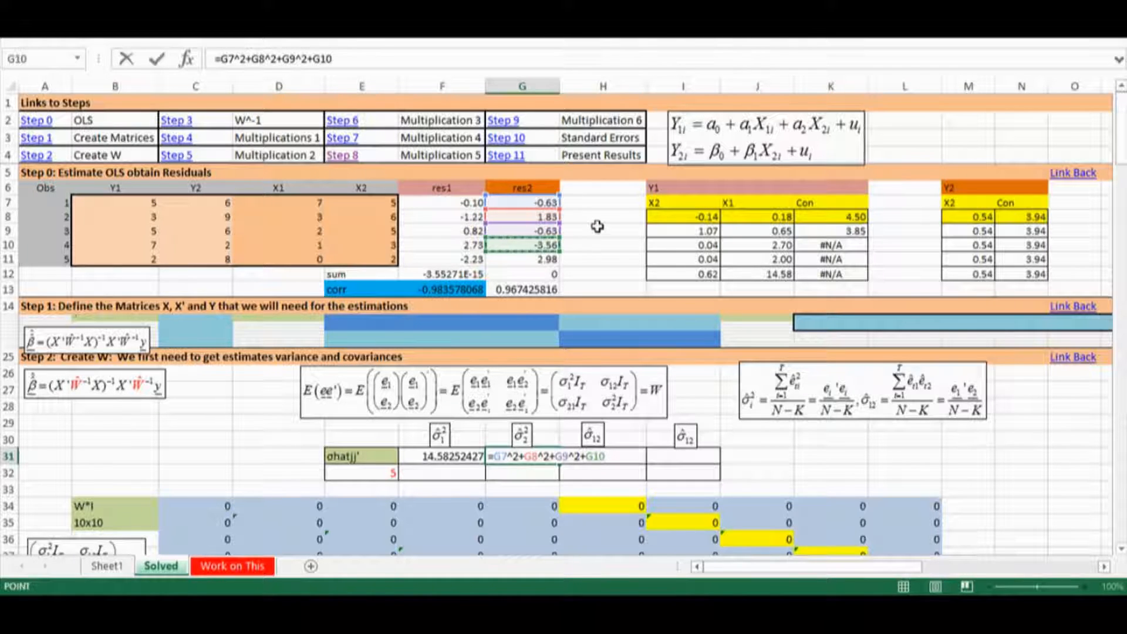
text(^2+)
click(547, 256)
text(^2+G11^2)
key(Return)
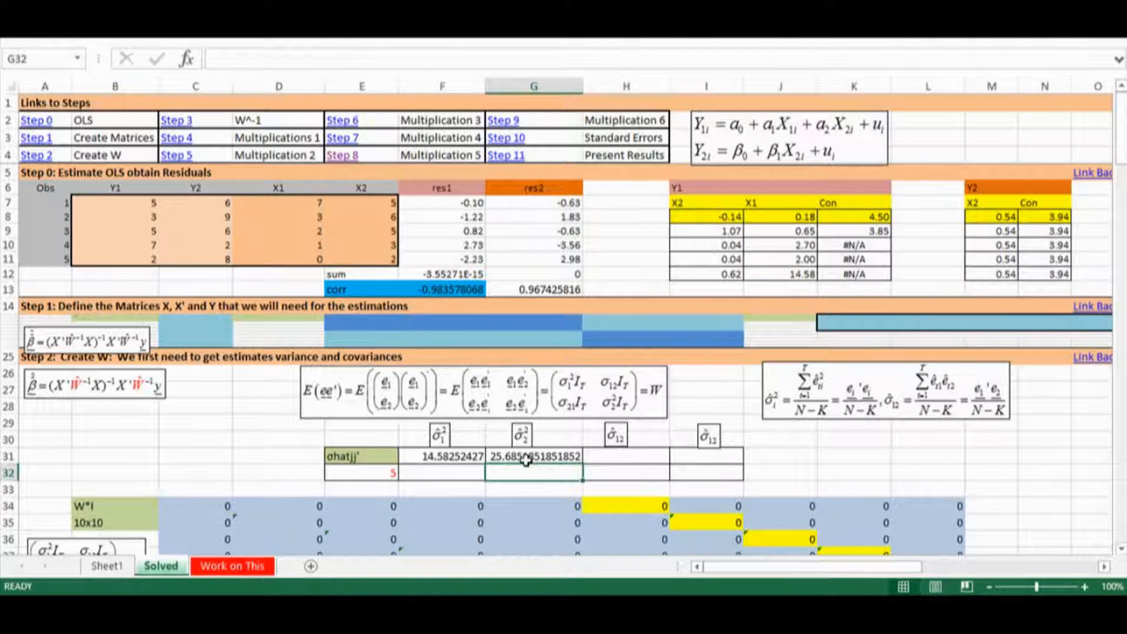
click(530, 458)
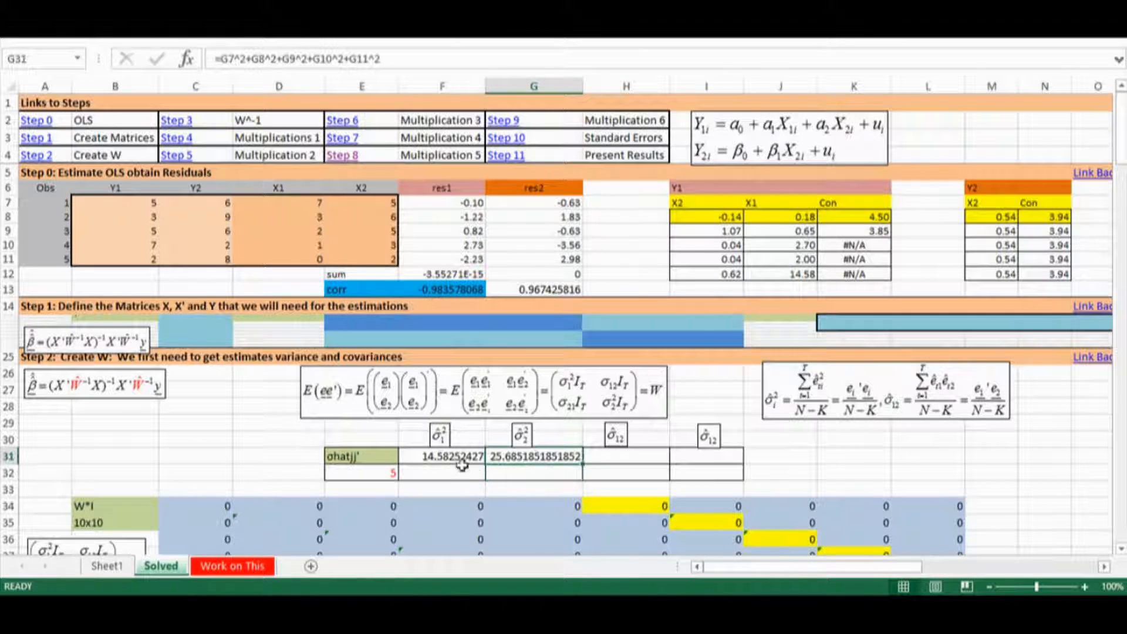
Calculate the cross product of res1 and res2 in H31 with the array formula =MMULT(TRANSPOSE(F7:F11);G7:G11), and copy it to I31
click(442, 457)
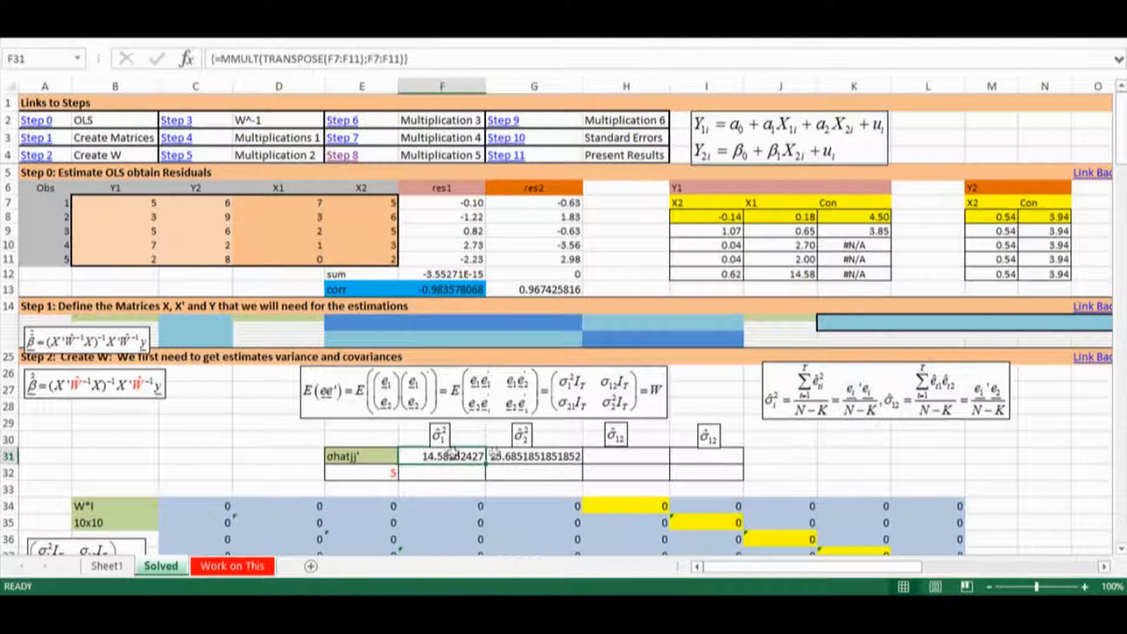
click(542, 456)
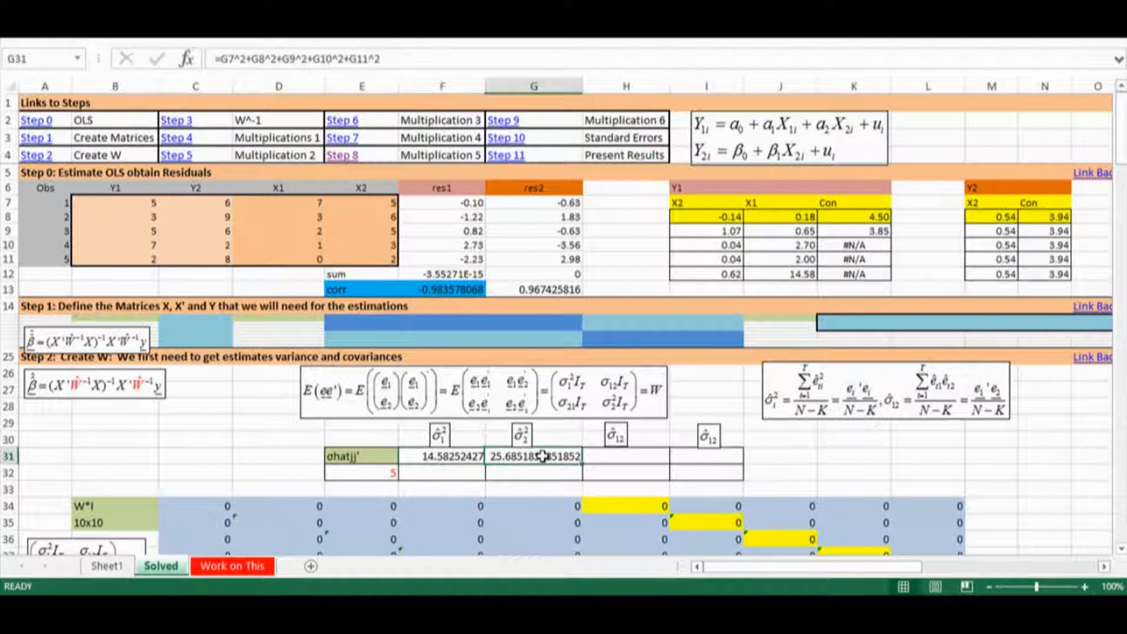
click(622, 457)
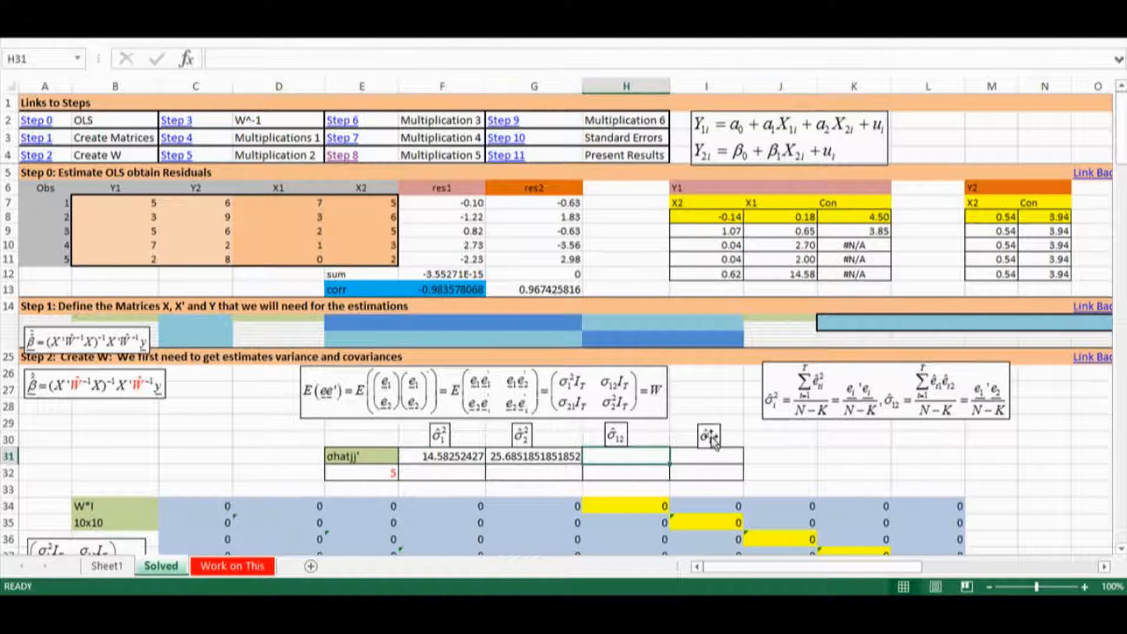
text(=mmult()
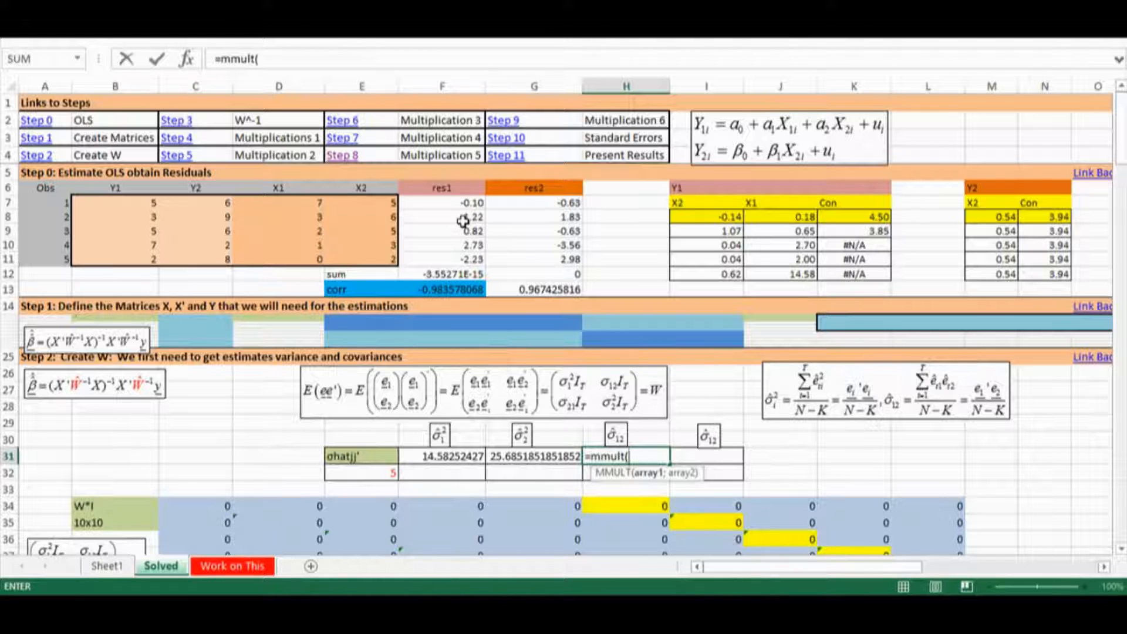
text(t)
text(rnaspos)
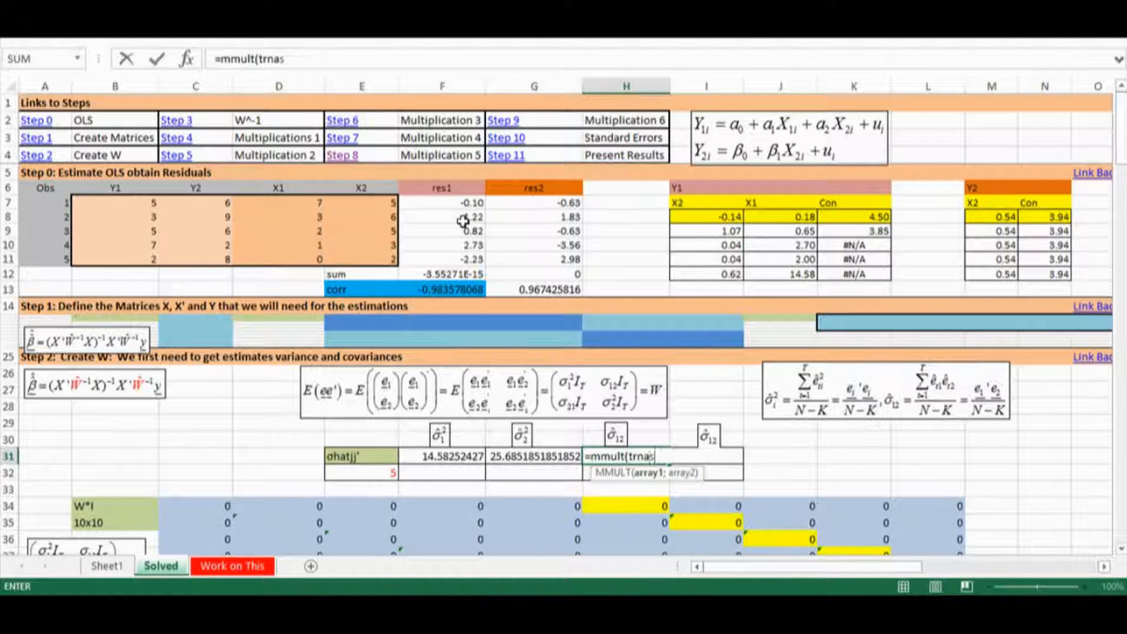
text();)
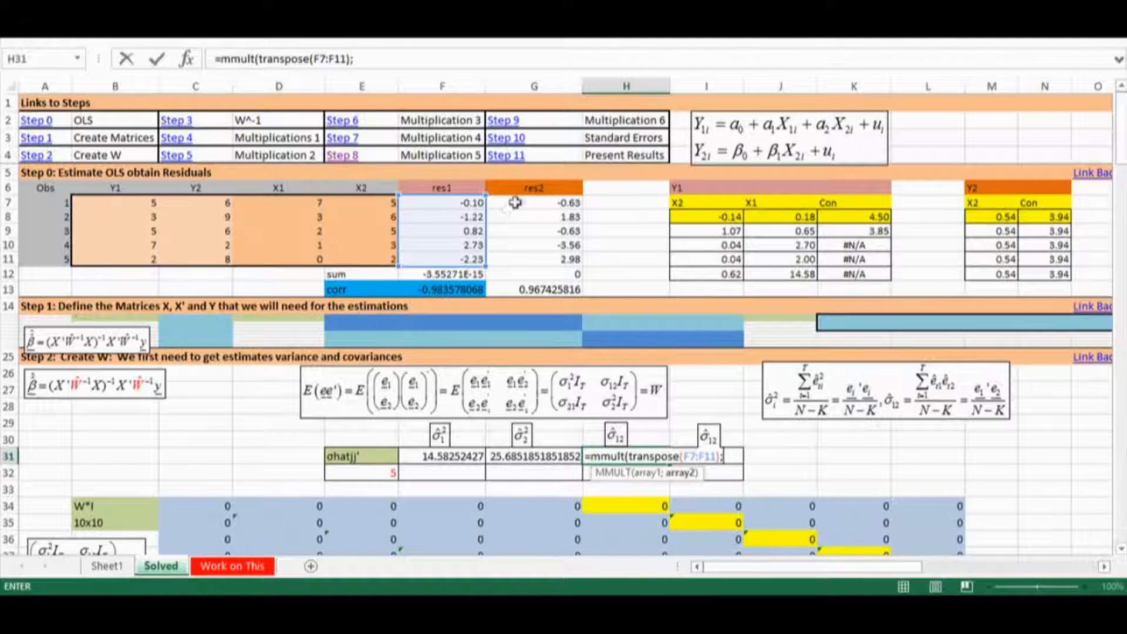
drag(515, 202, 531, 260)
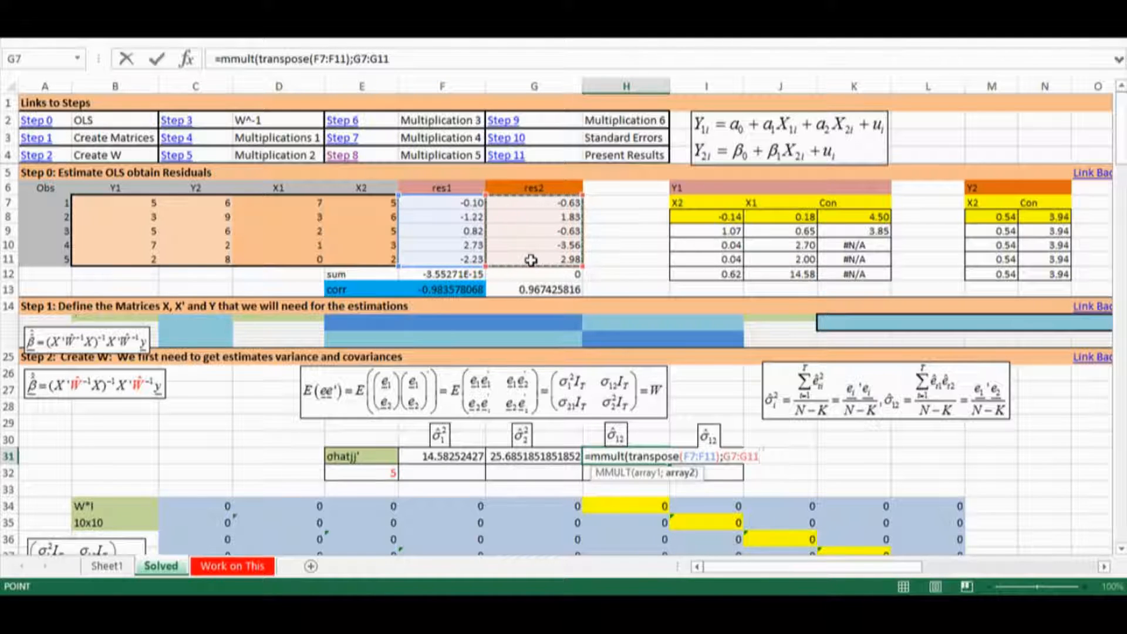
text())
key(ctrl+shift+Return)
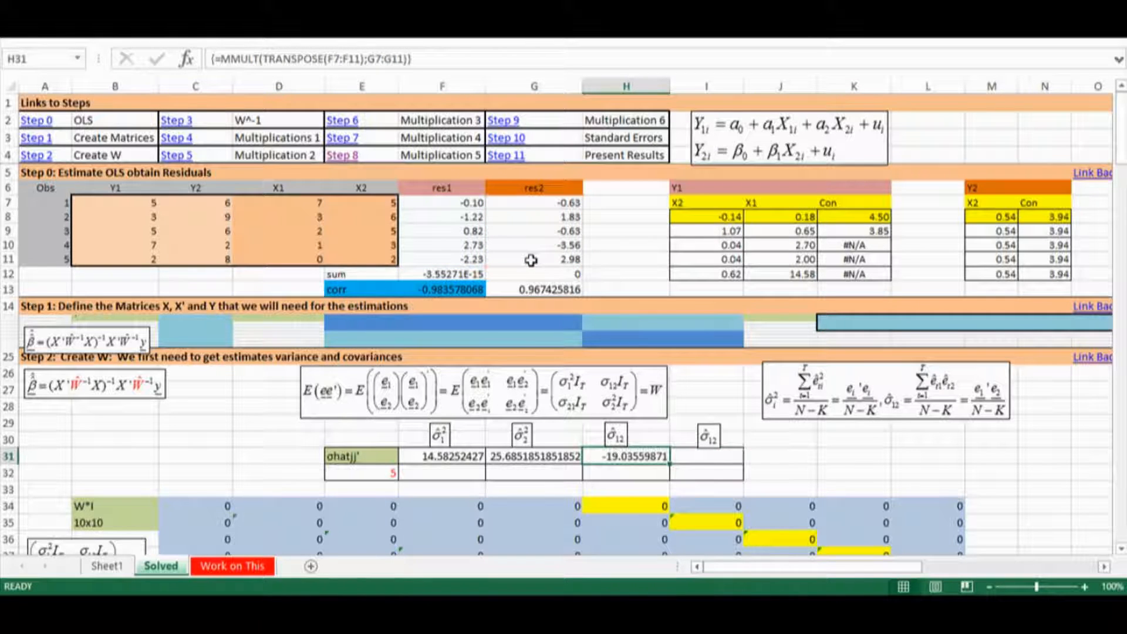
drag(669, 464, 740, 460)
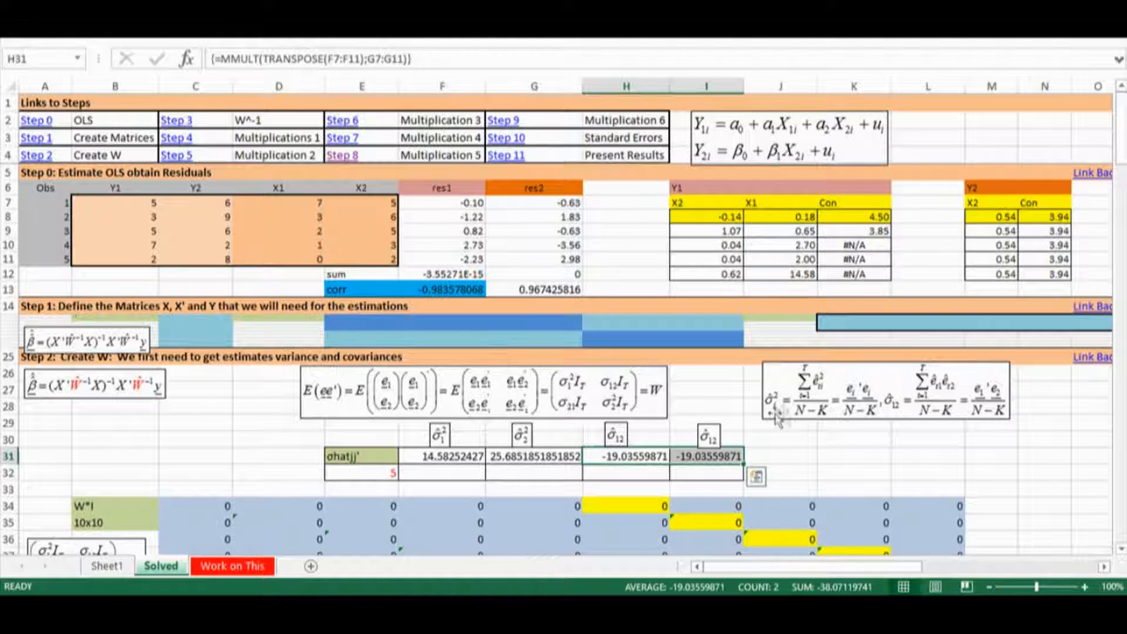
Calculate the first equation's residual variance in F32 with the formula =F31/5
click(442, 474)
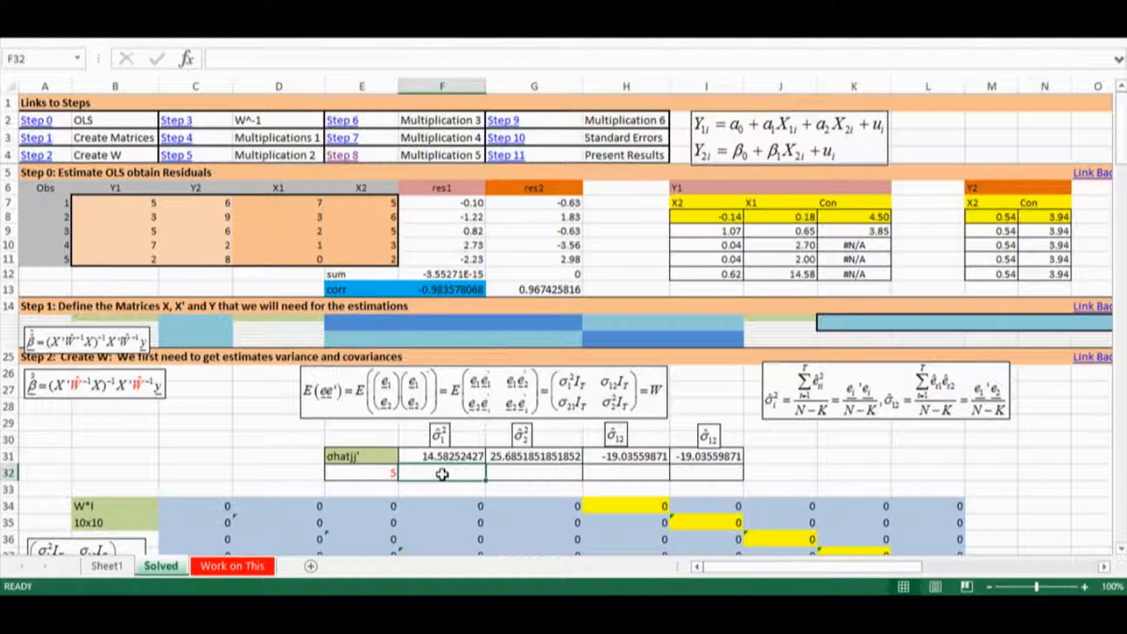
text(=)
click(443, 456)
text(/)
key(Return)
Copy the variance formula from F32 into G32, H32 and I32
click(443, 474)
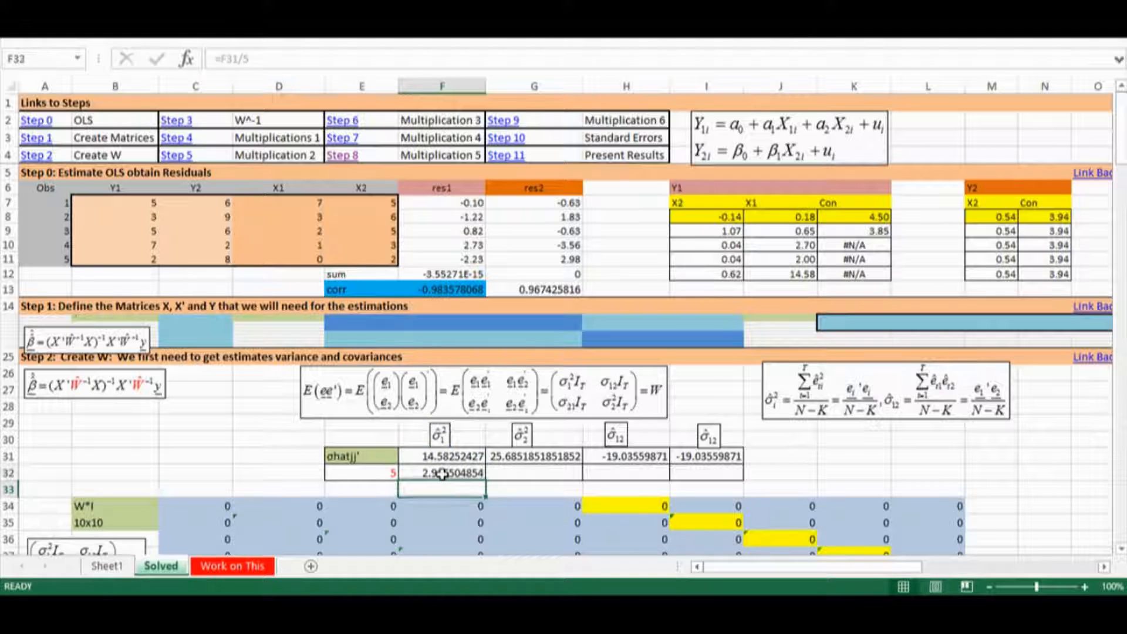
key(ctrl+c)
key(Right)
key(ctrl+v)
key(Right)
key(ctrl+v)
key(Right)
key(ctrl+v)
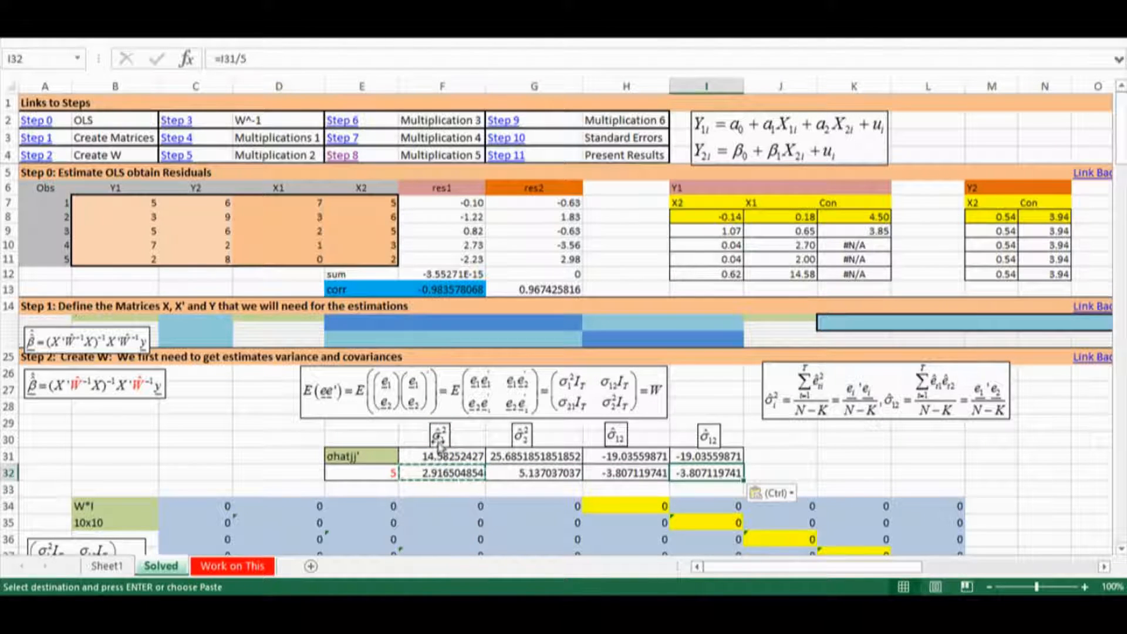
Review the estimates in F32:I32 and link C34, the first cell of W's upper-left block, to the first equation's variance in F32
scroll(439, 444, down, 3)
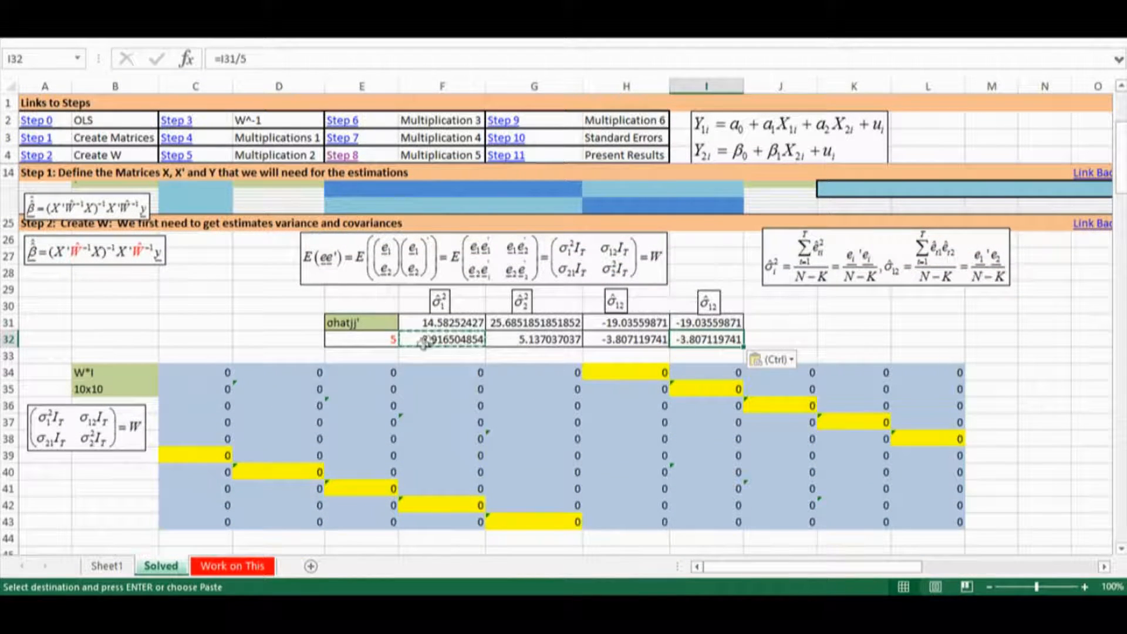
drag(425, 340, 708, 333)
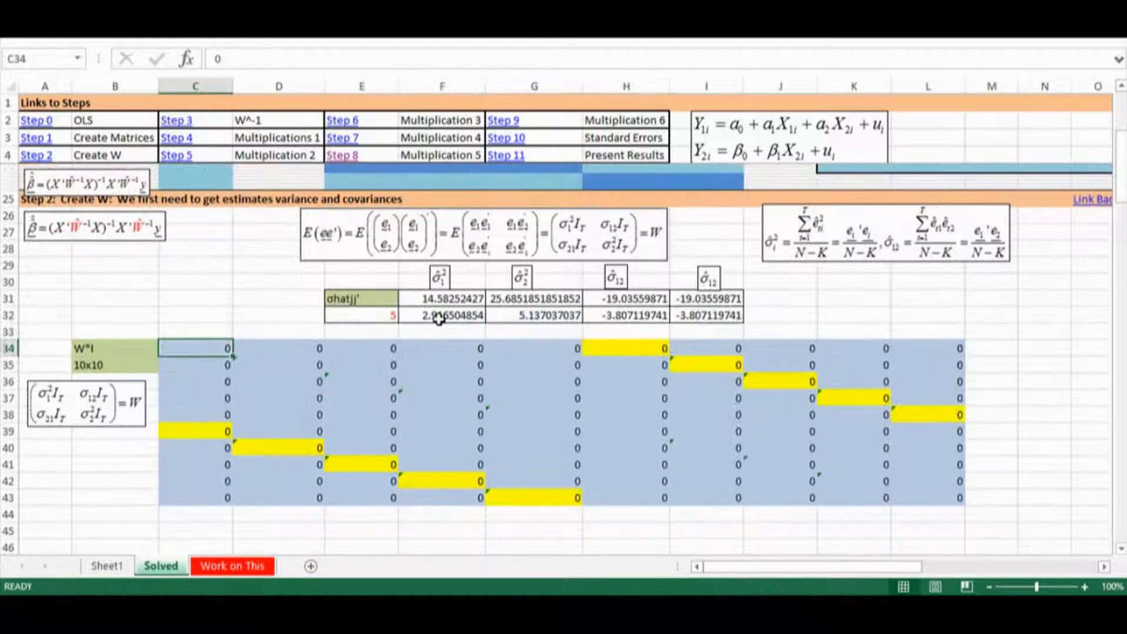
drag(432, 317, 686, 316)
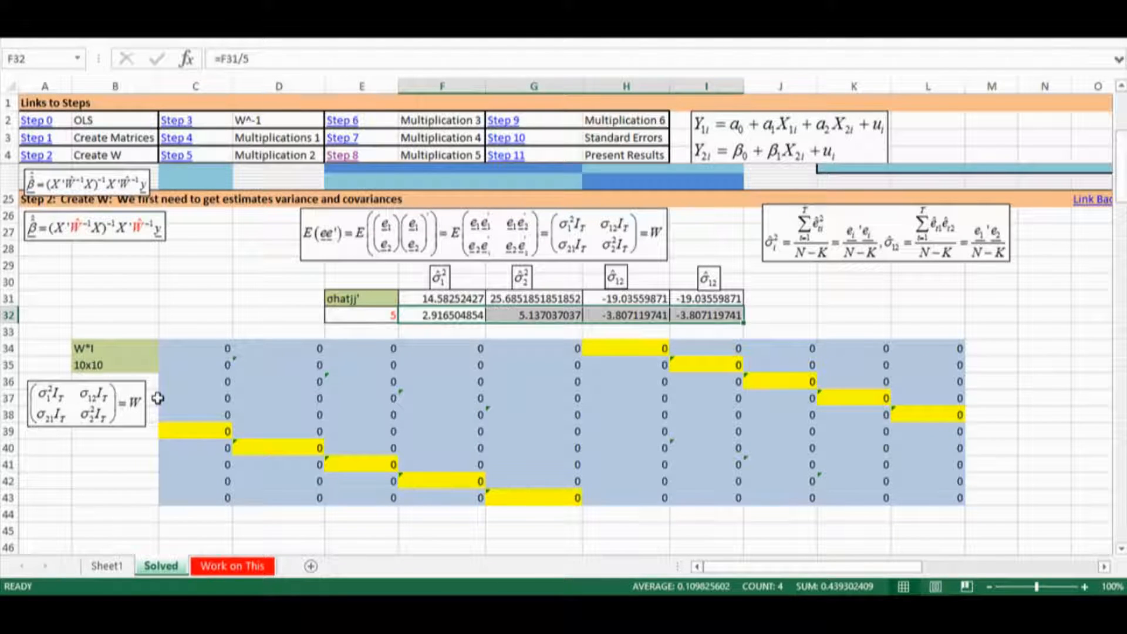
click(423, 316)
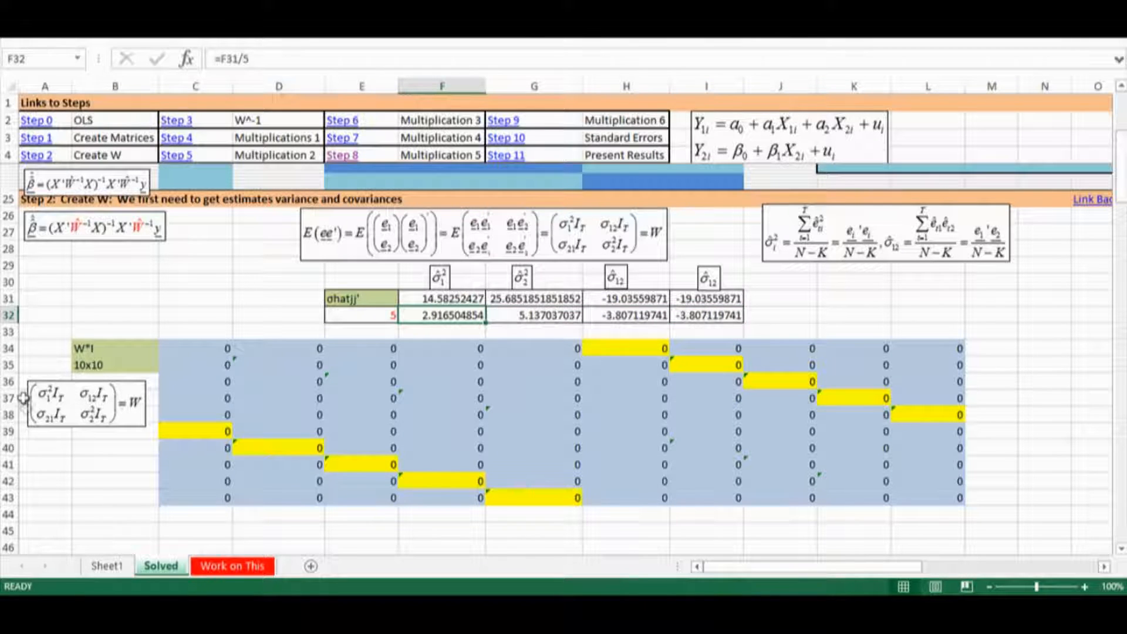
click(196, 347)
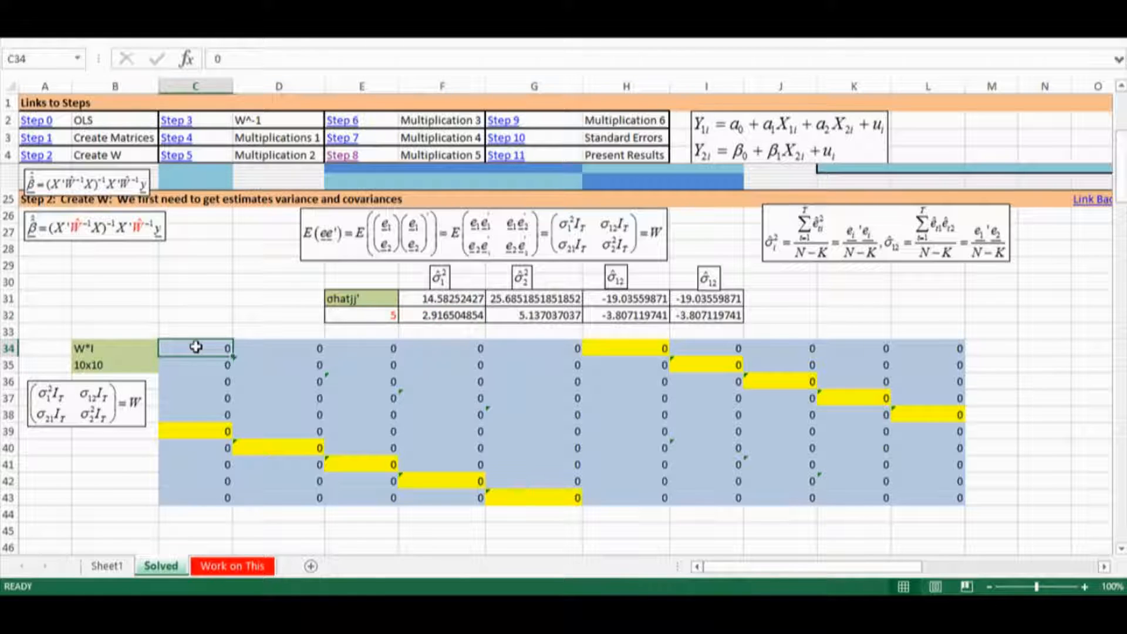
text(+)
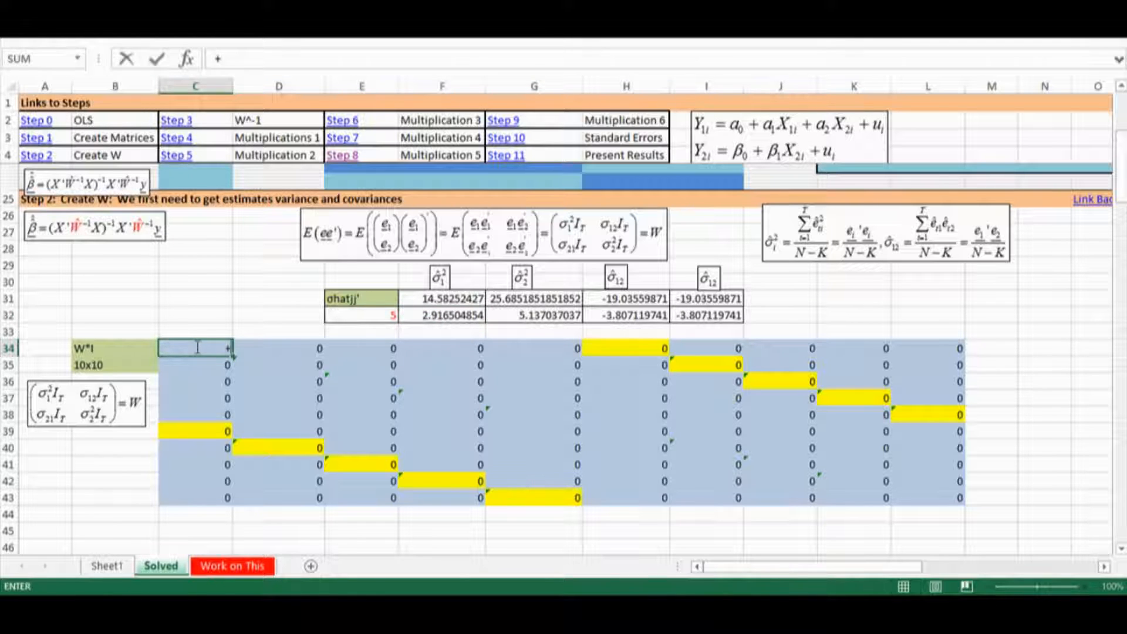
click(451, 313)
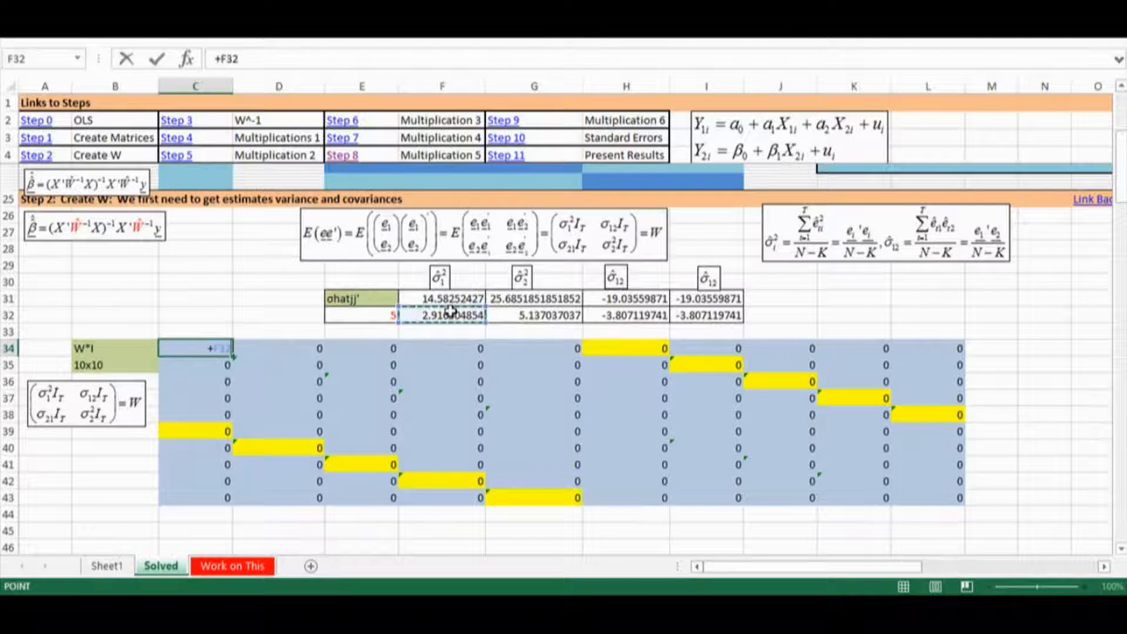
key(Return)
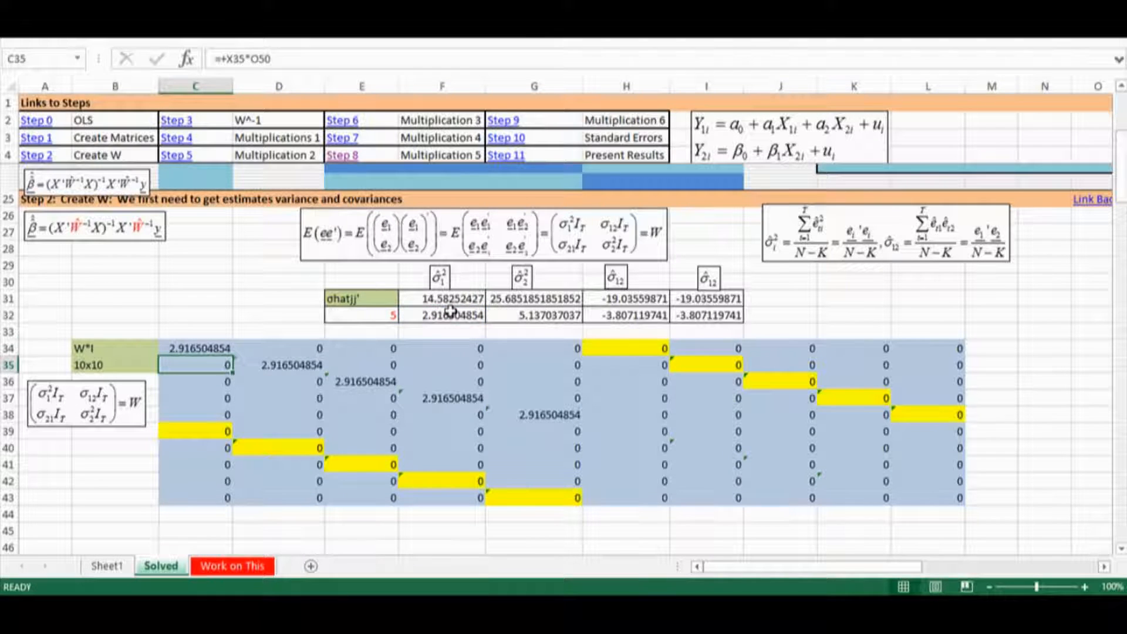
Link H39, the first cell of W's lower-right block, to the second equation's variance in G32
click(633, 433)
text(+)
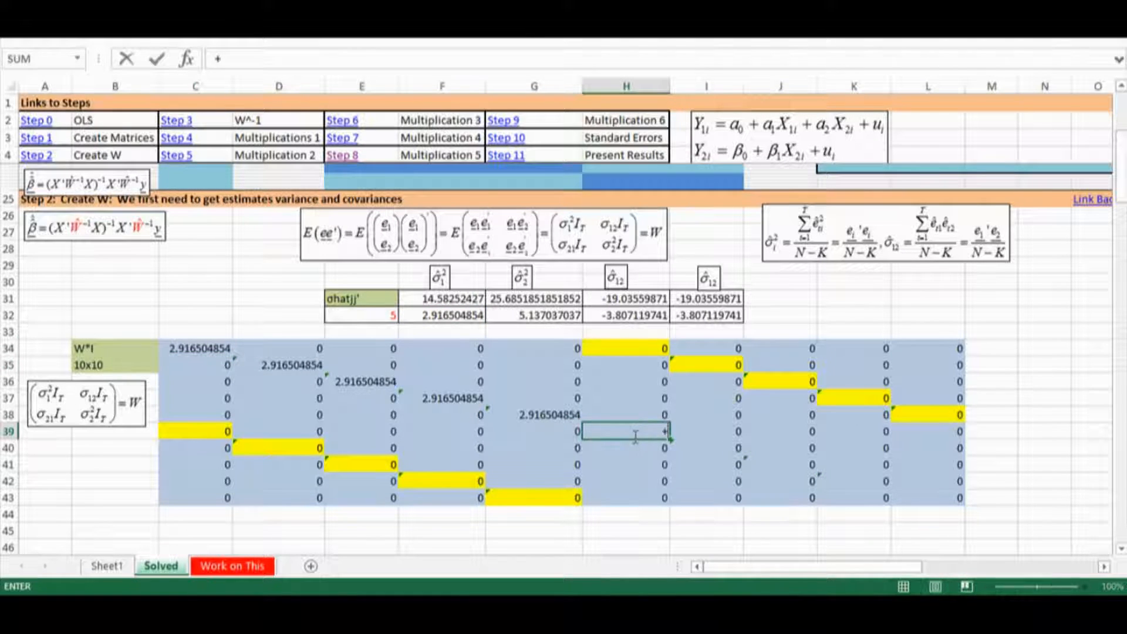
click(526, 315)
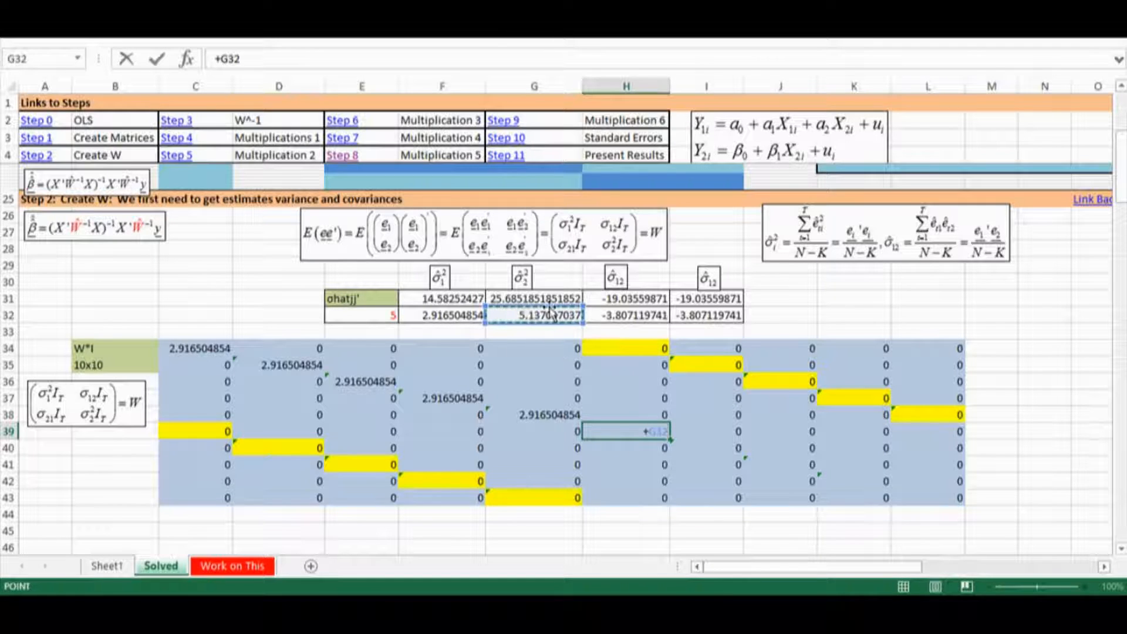
key(Return)
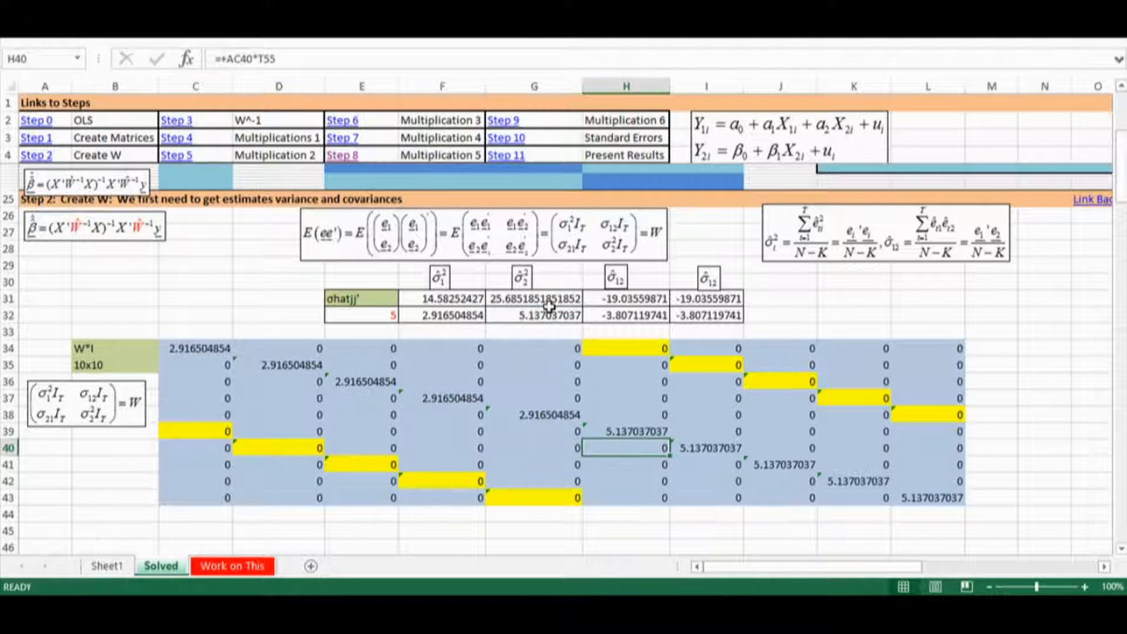
Link H34 and C39, the first yellow cells of W's two off-diagonal blocks, to the covariance in H32
click(631, 346)
text(+)
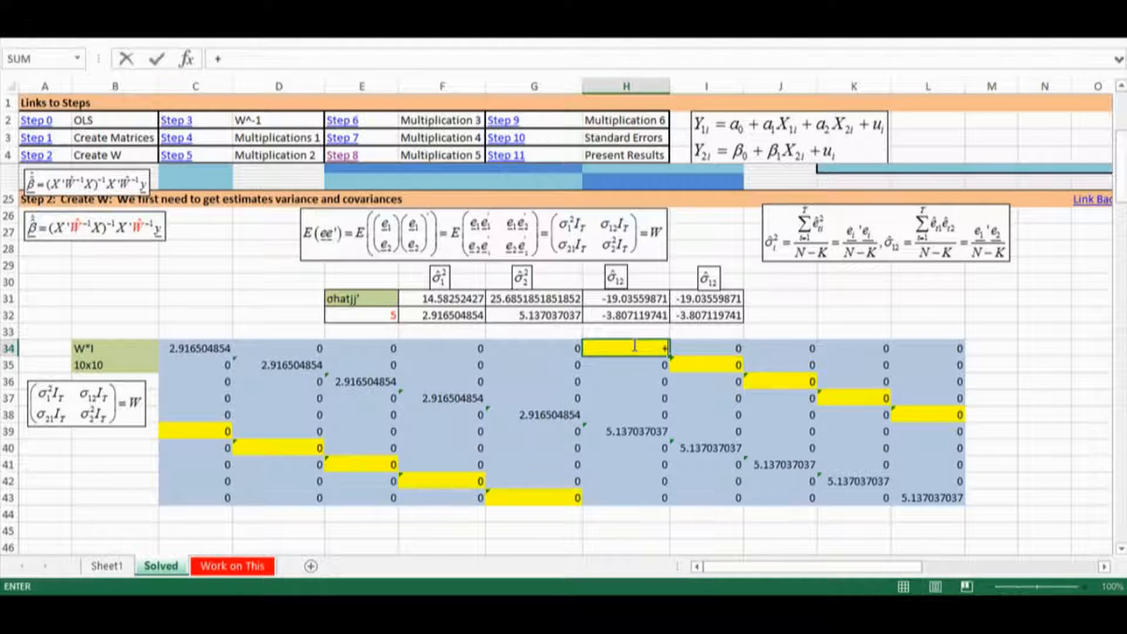
click(621, 311)
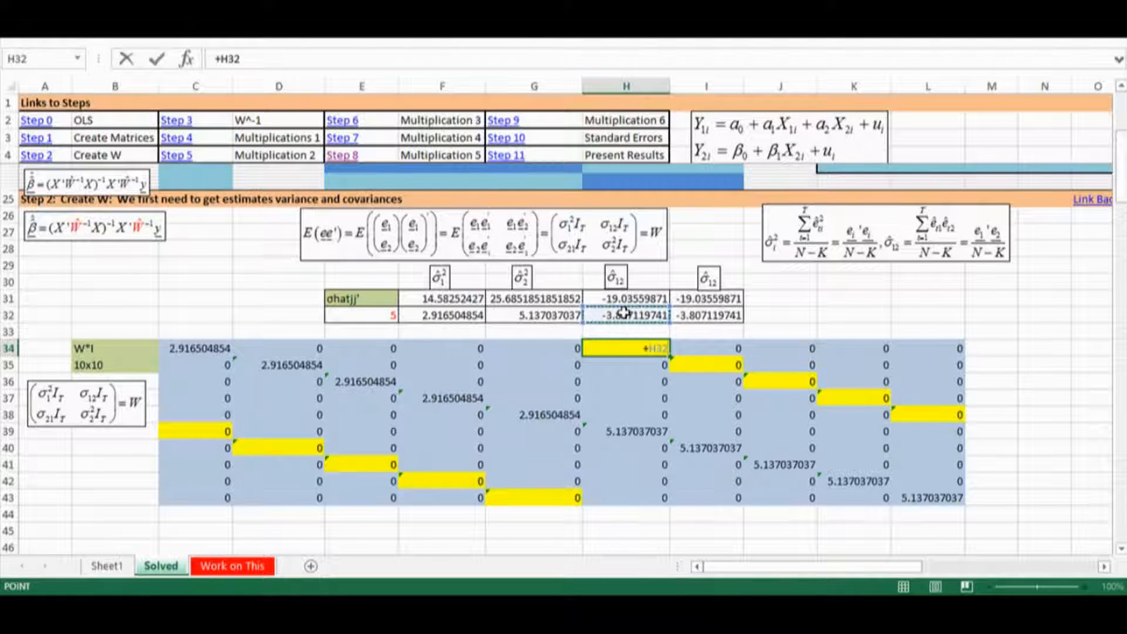
key(Return)
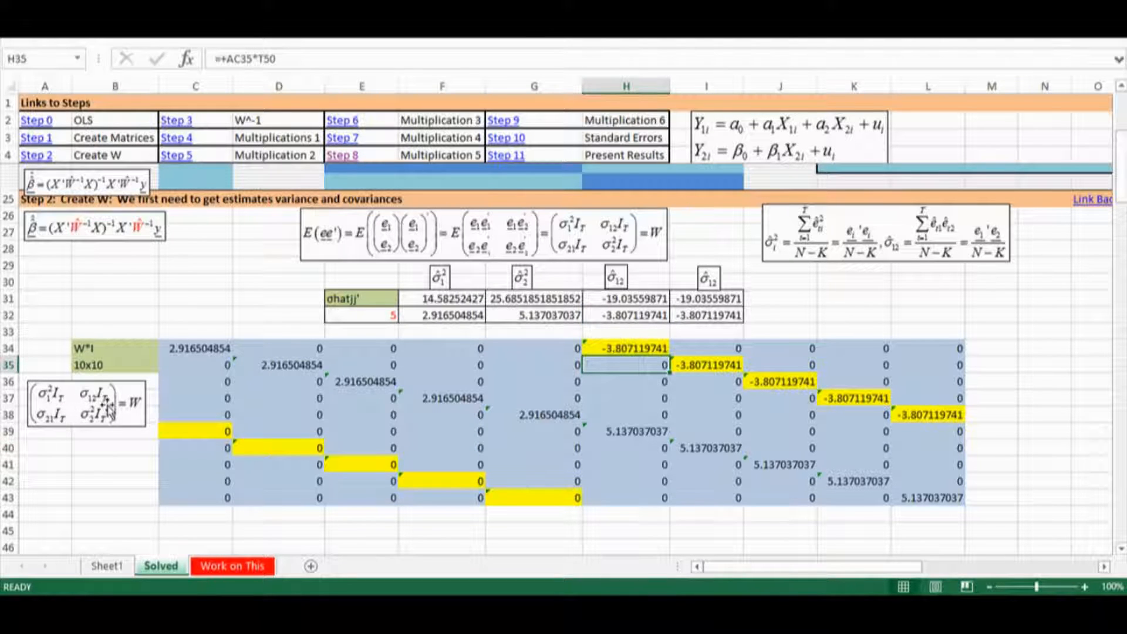
click(168, 433)
text(+)
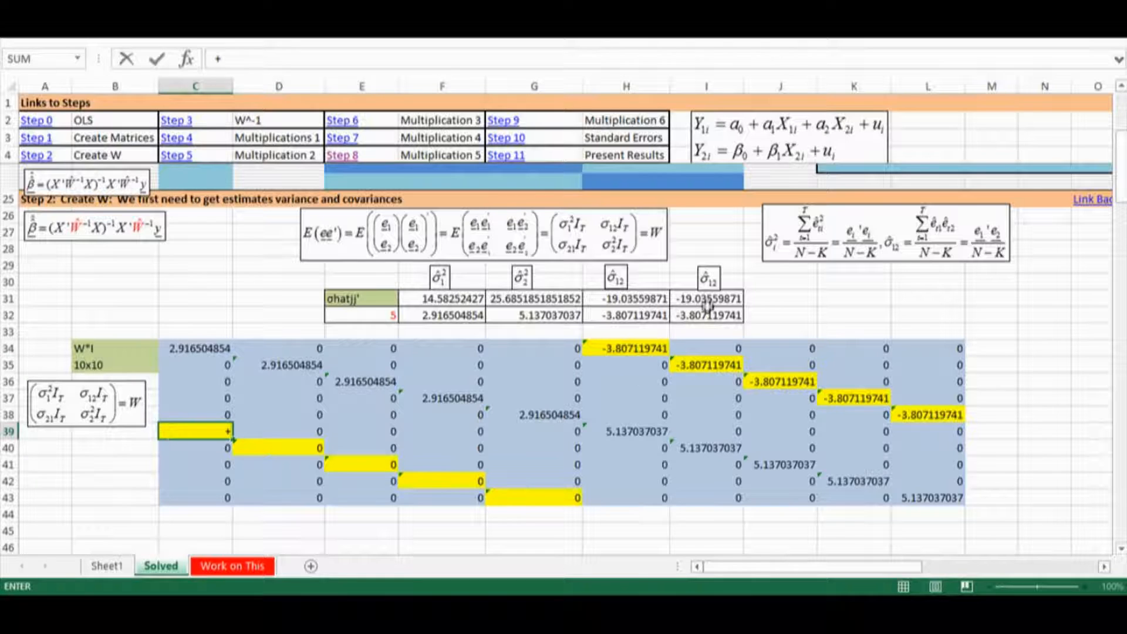
click(650, 317)
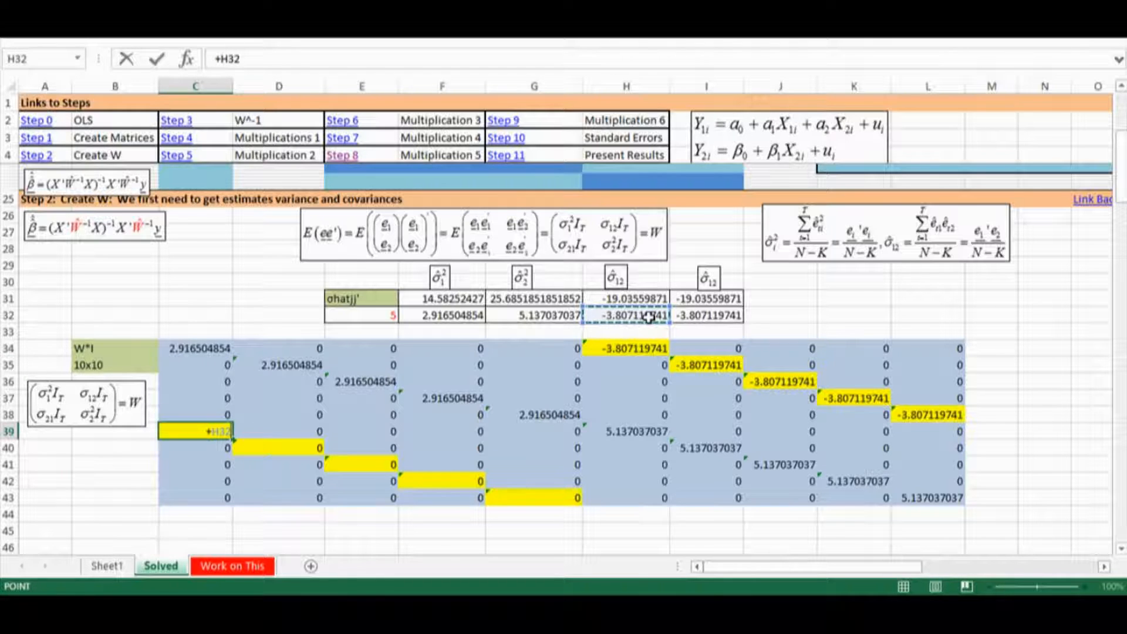
key(Return)
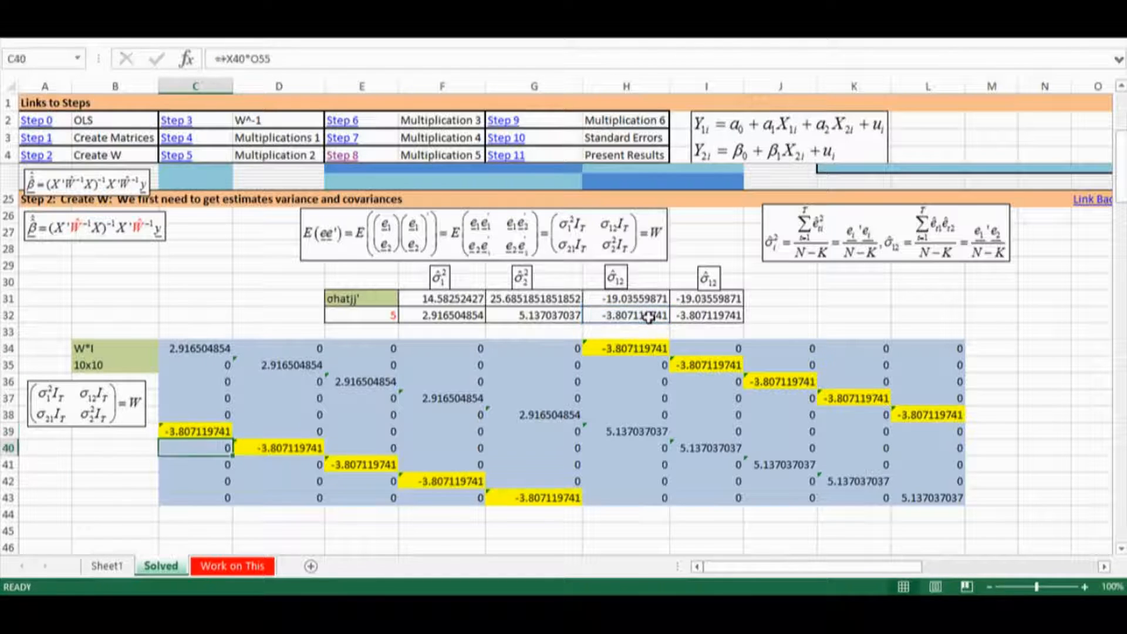
Check the completed W matrix in C34:L43 and clear the existing W^-1 results in C50:L59
drag(200, 348, 962, 503)
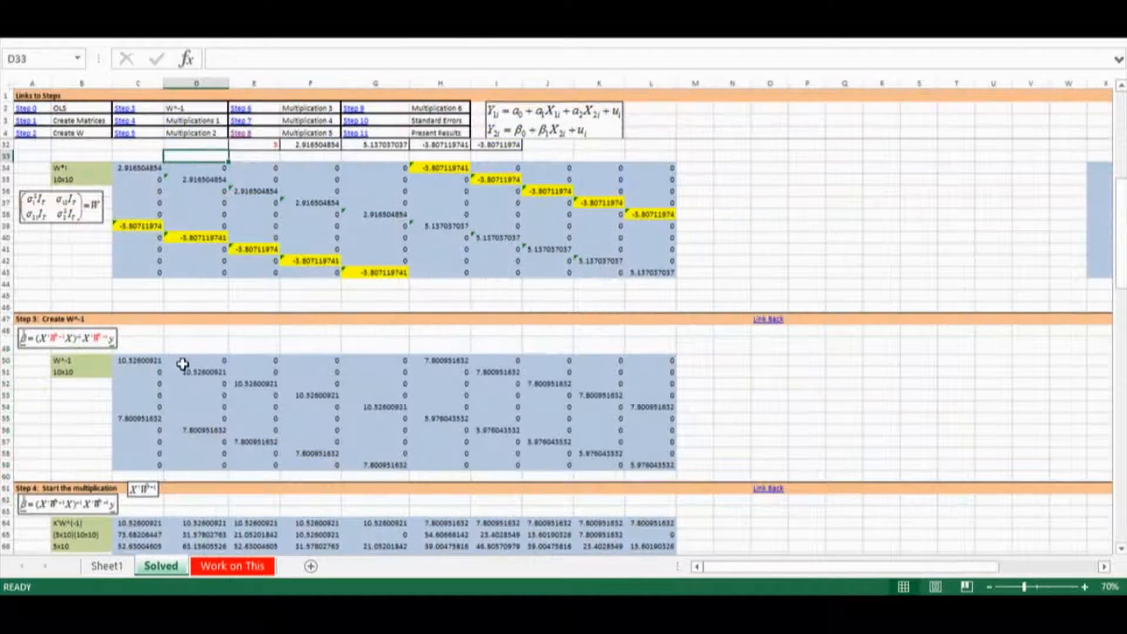
drag(141, 360, 667, 461)
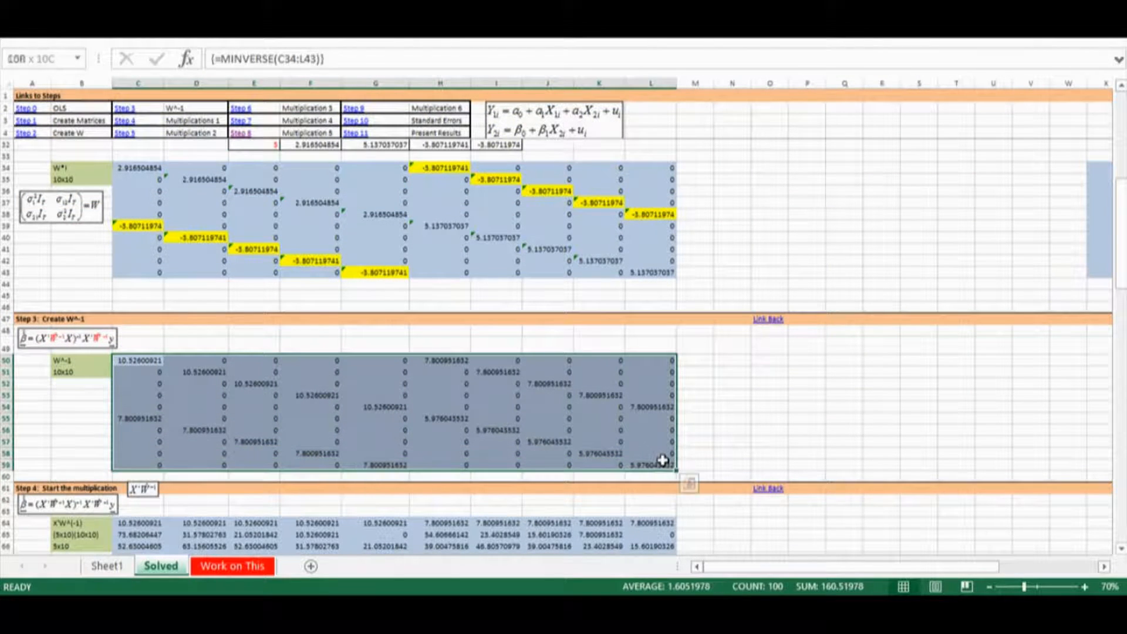
key(Delete)
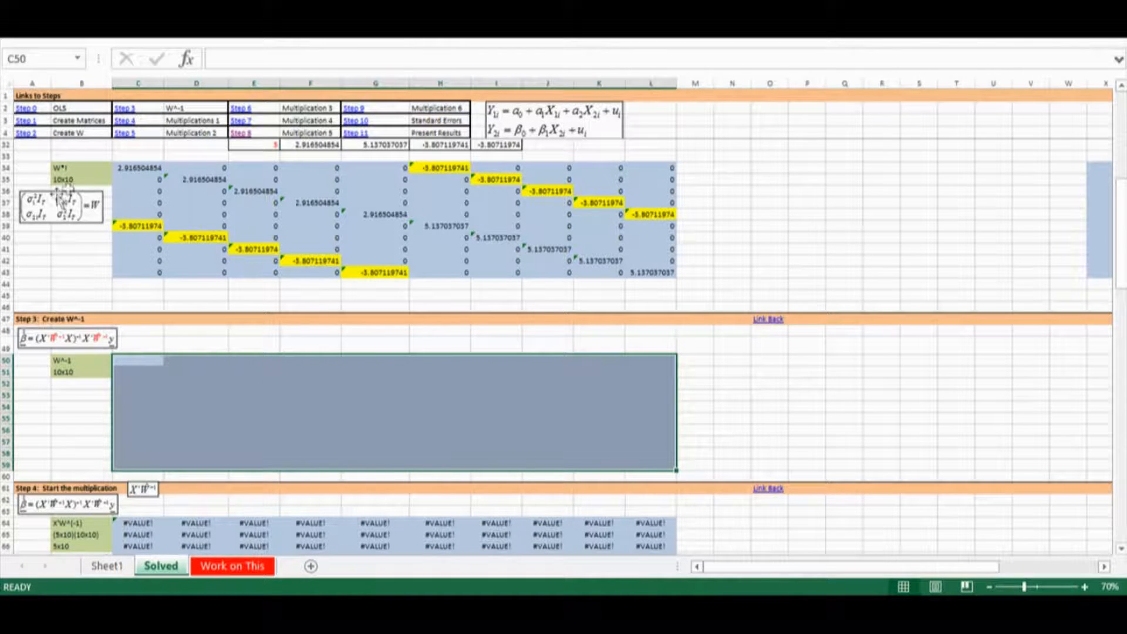
Invert W into C50:L59 with the array formula =MINVERSE(C34:L43)
drag(131, 365, 657, 456)
text(=)
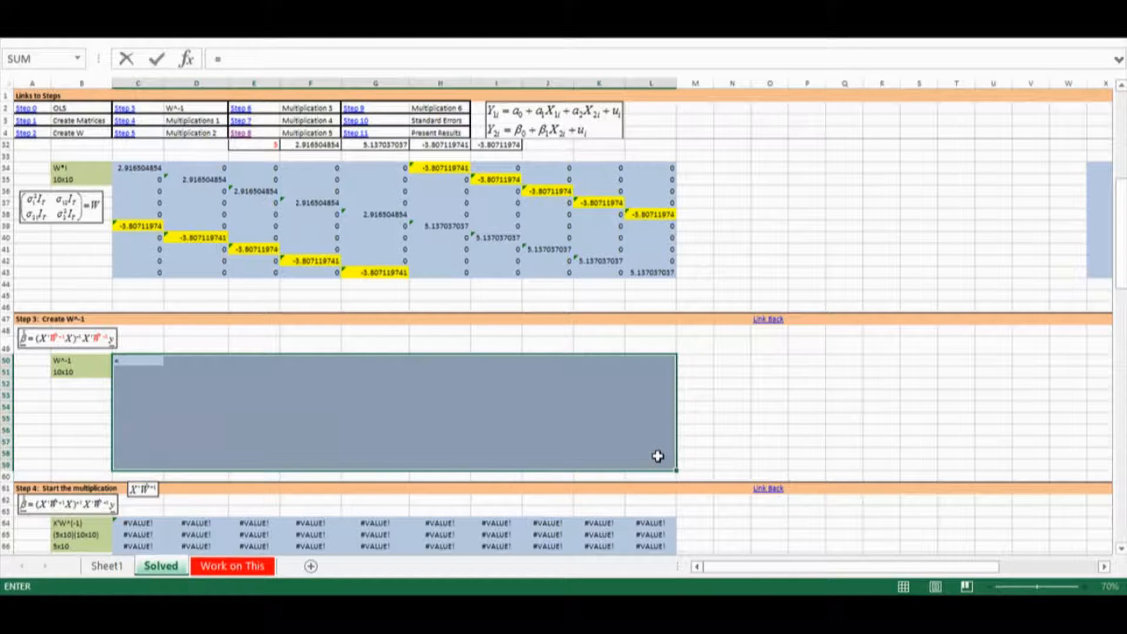
text(minverse)
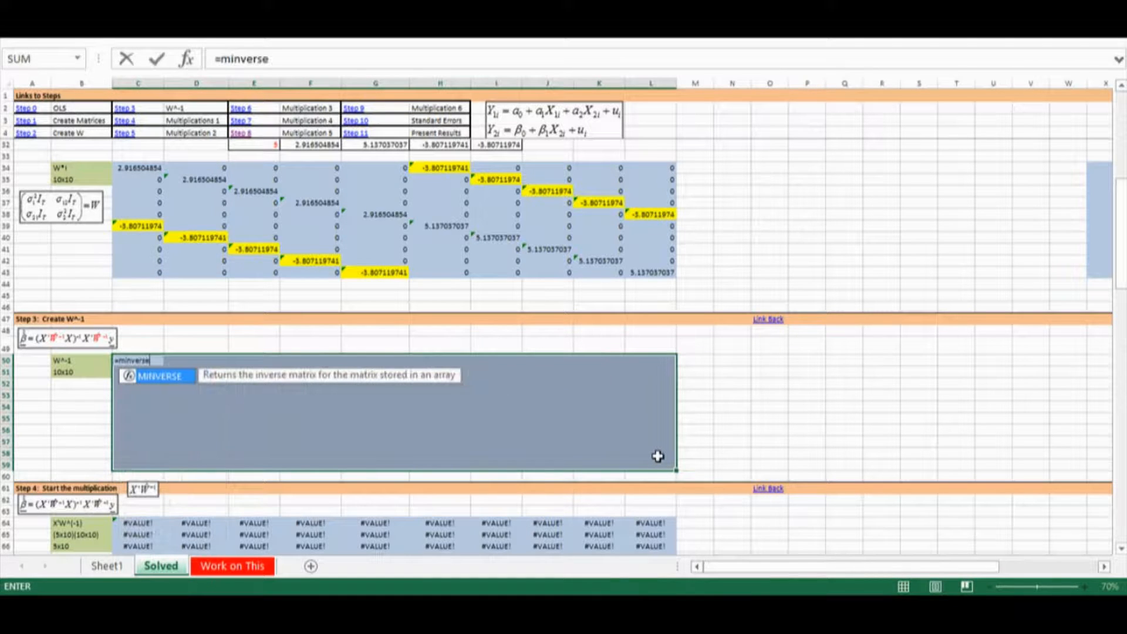
text(()
drag(138, 167, 651, 268)
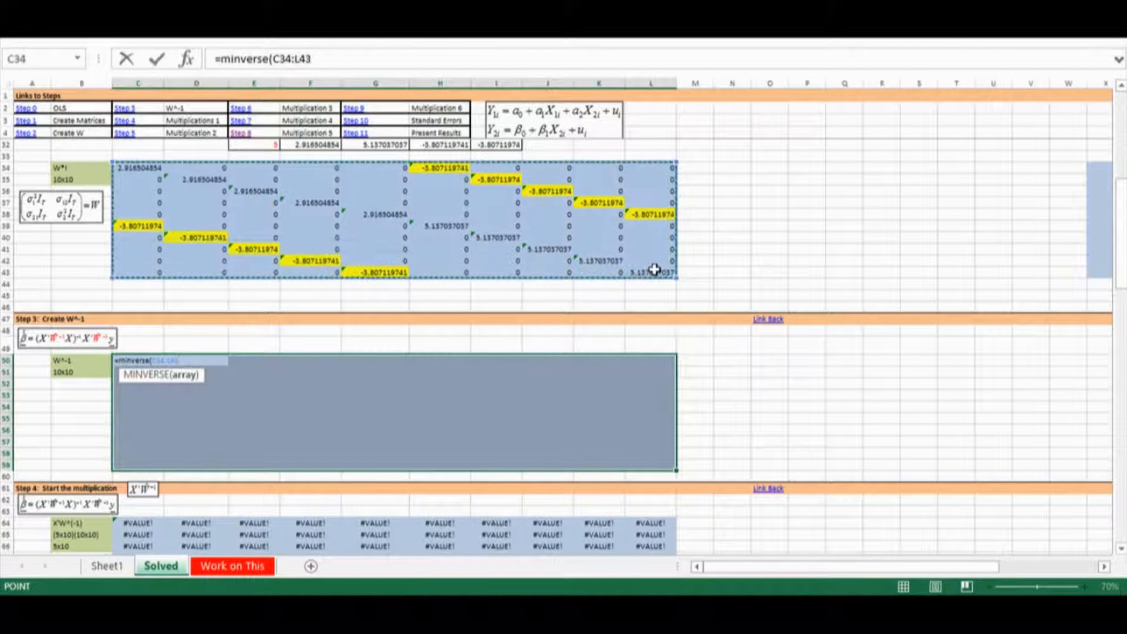
text())
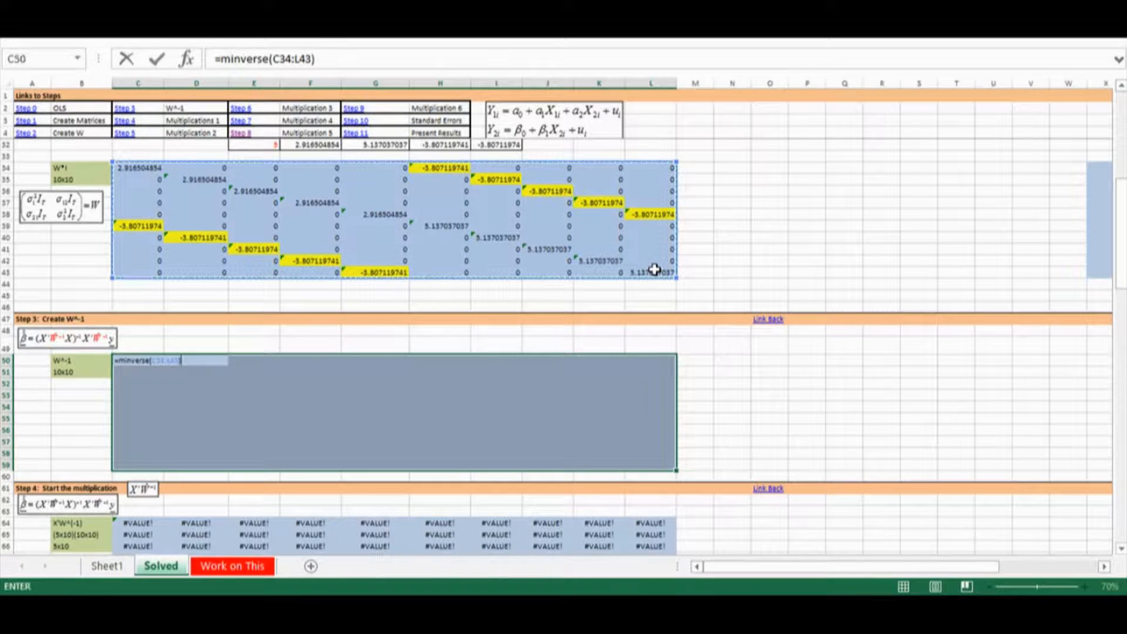
key(ctrl+shift+Return)
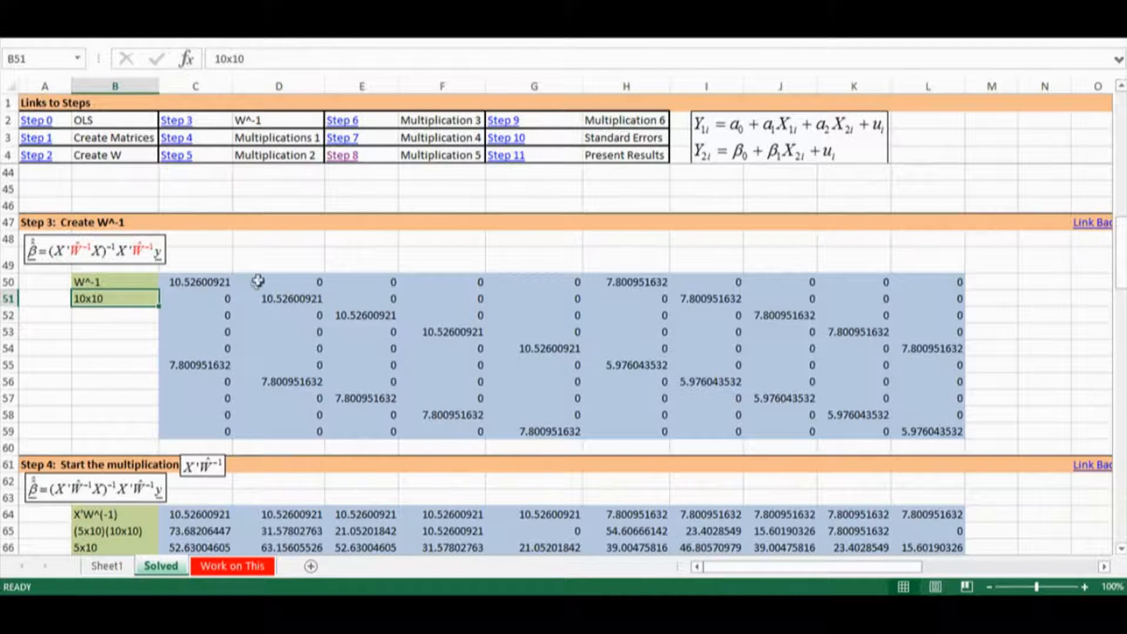
Clear the existing X'W^-1 results in C64:L68 under Step 4
scroll(179, 357, down, 1)
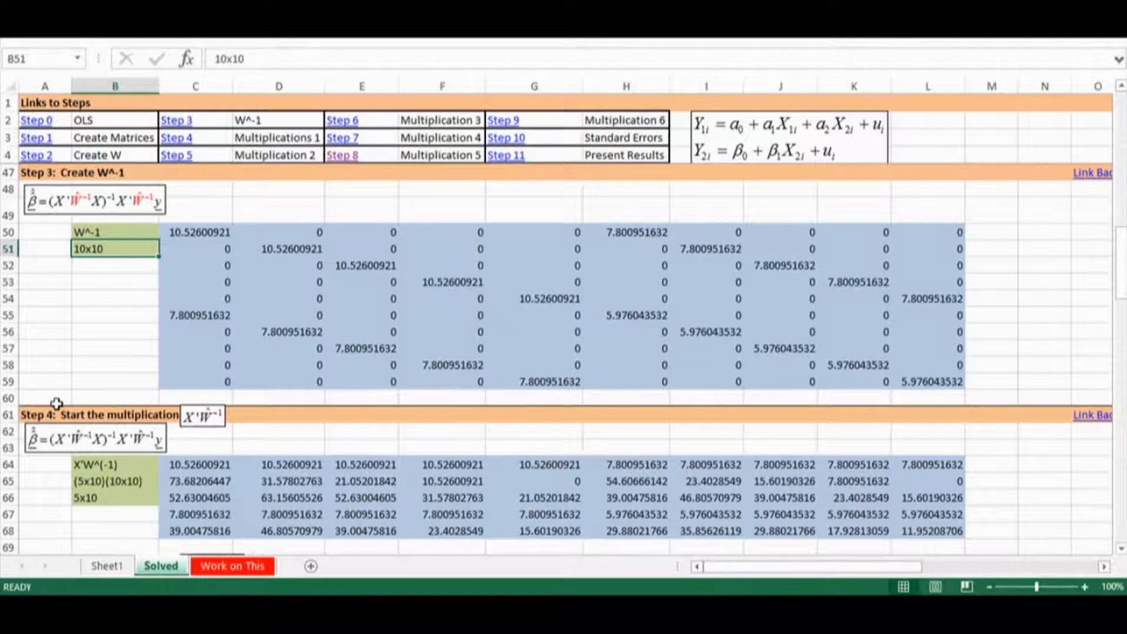
scroll(57, 404, down, 1)
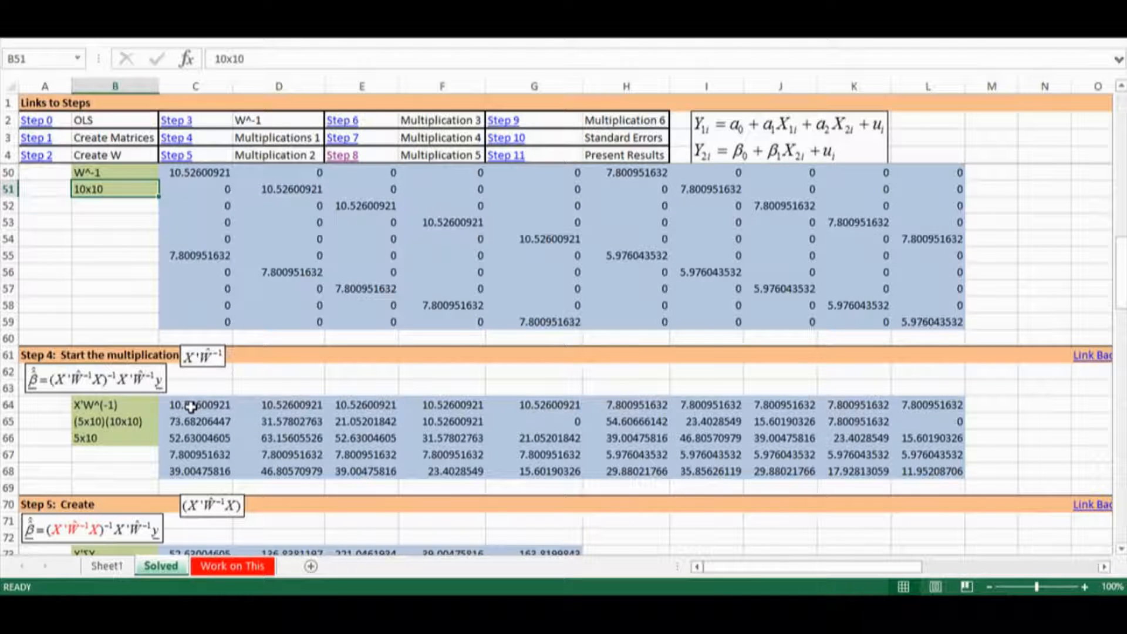
drag(190, 406, 932, 470)
click(185, 368)
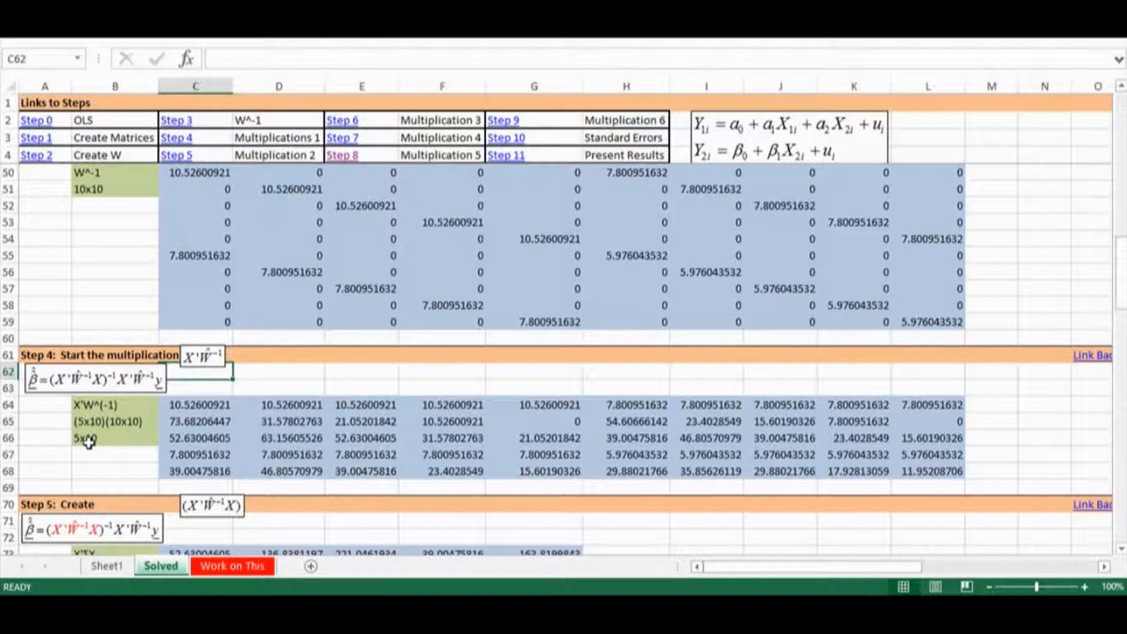
drag(167, 405, 923, 471)
key(Delete)
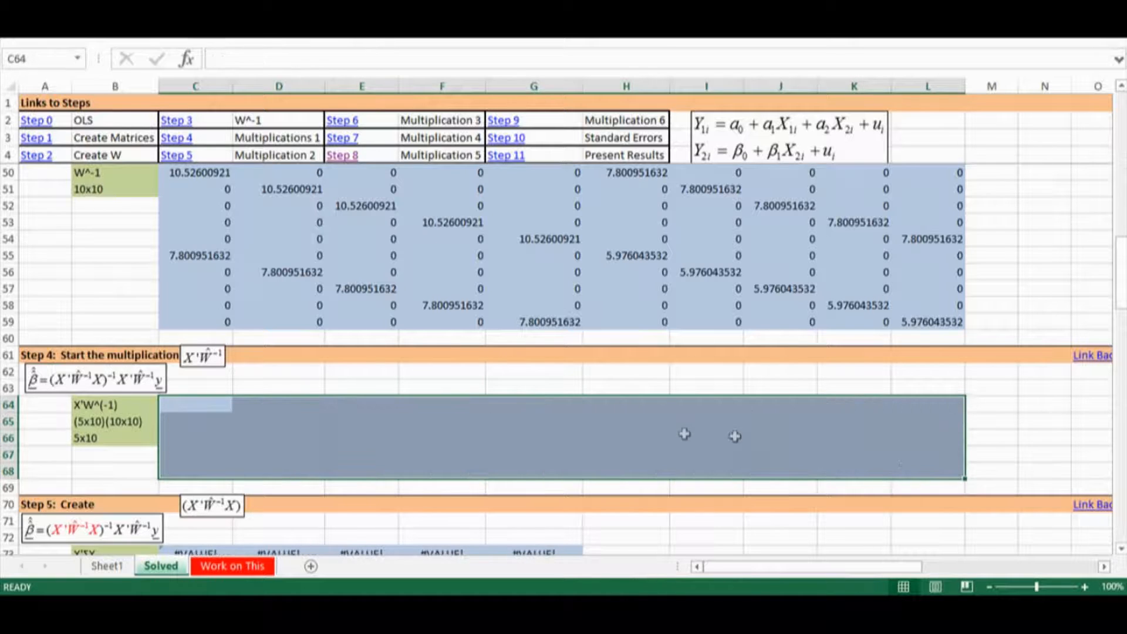
Start an MMULT formula across C64:L68 with the X' matrix in K15:T19 as its first array
scroll(502, 433, down, 1)
drag(194, 389, 908, 451)
text(=mmult()
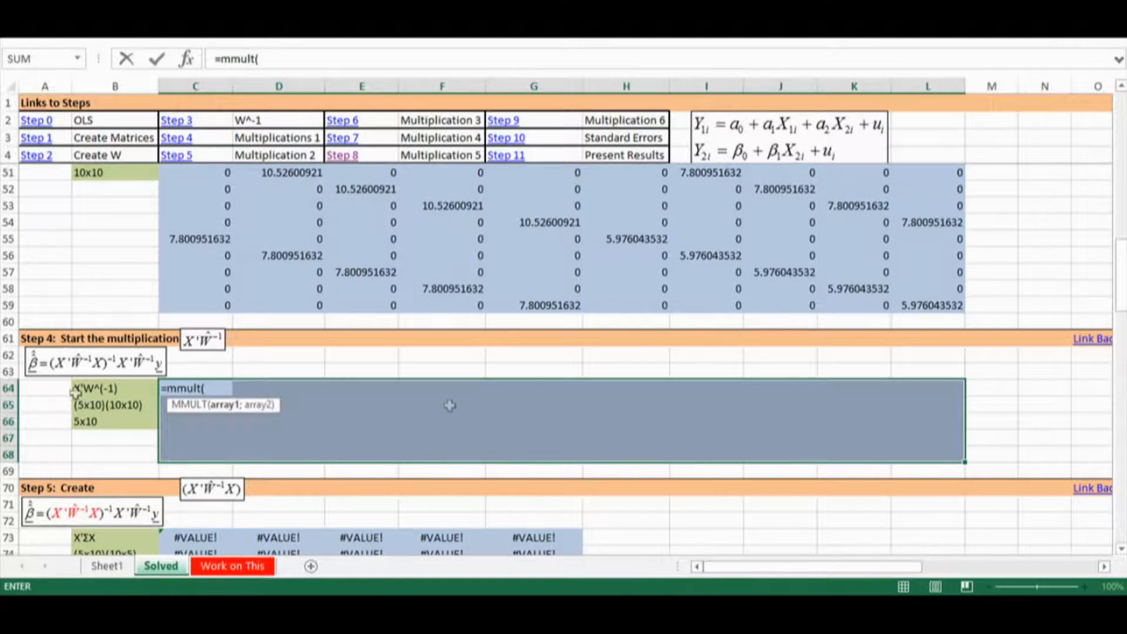
scroll(992, 295, up, 7)
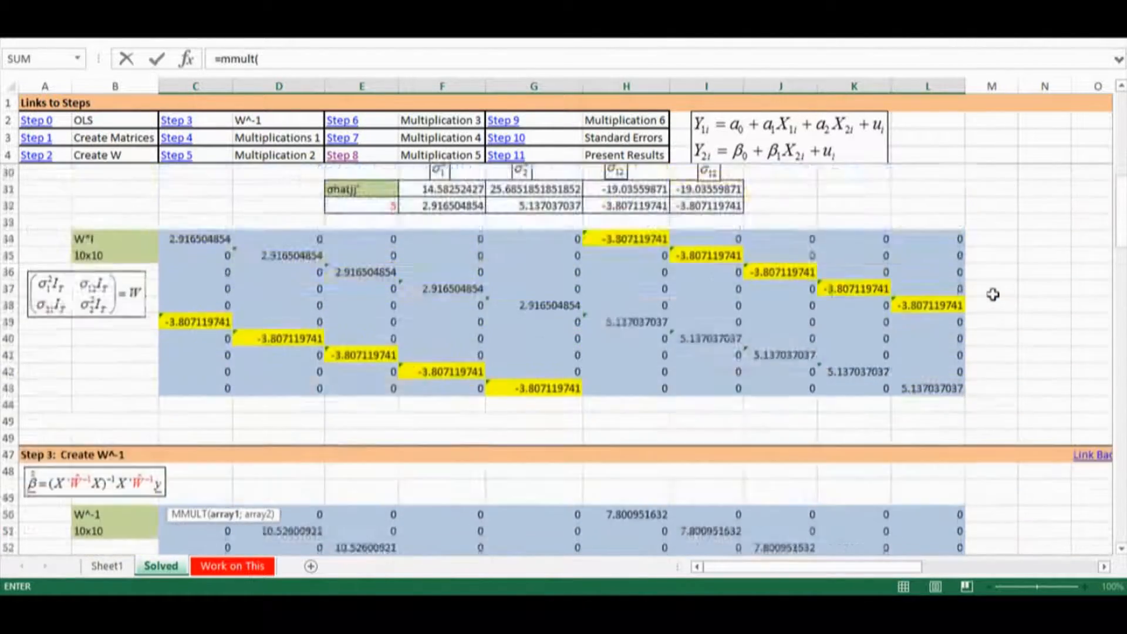
scroll(992, 294, up, 6)
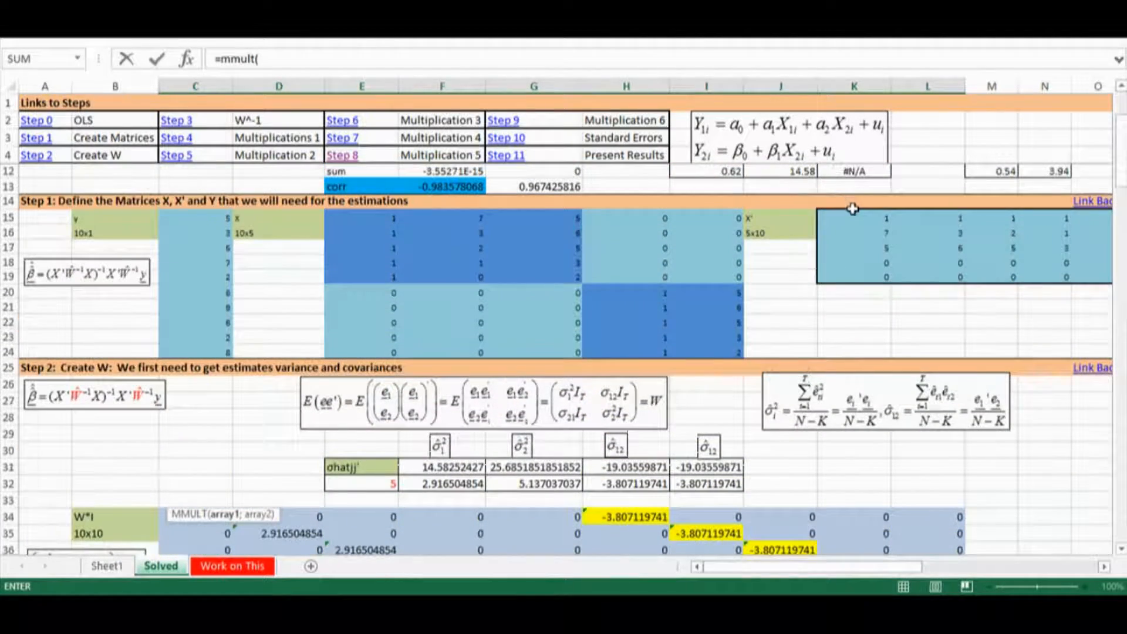
drag(852, 208, 1000, 280)
text(;)
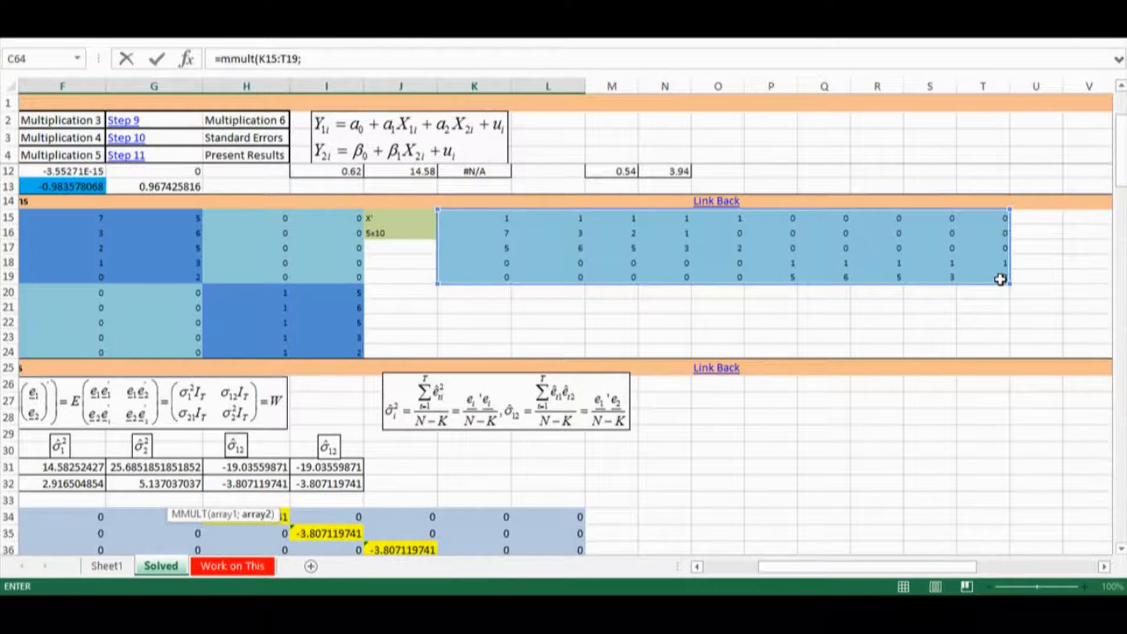
Complete the MMULT formula with W^-1 in C50:L59 as the second array and enter it as an array formula
drag(880, 567, 826, 585)
scroll(472, 434, down, 3)
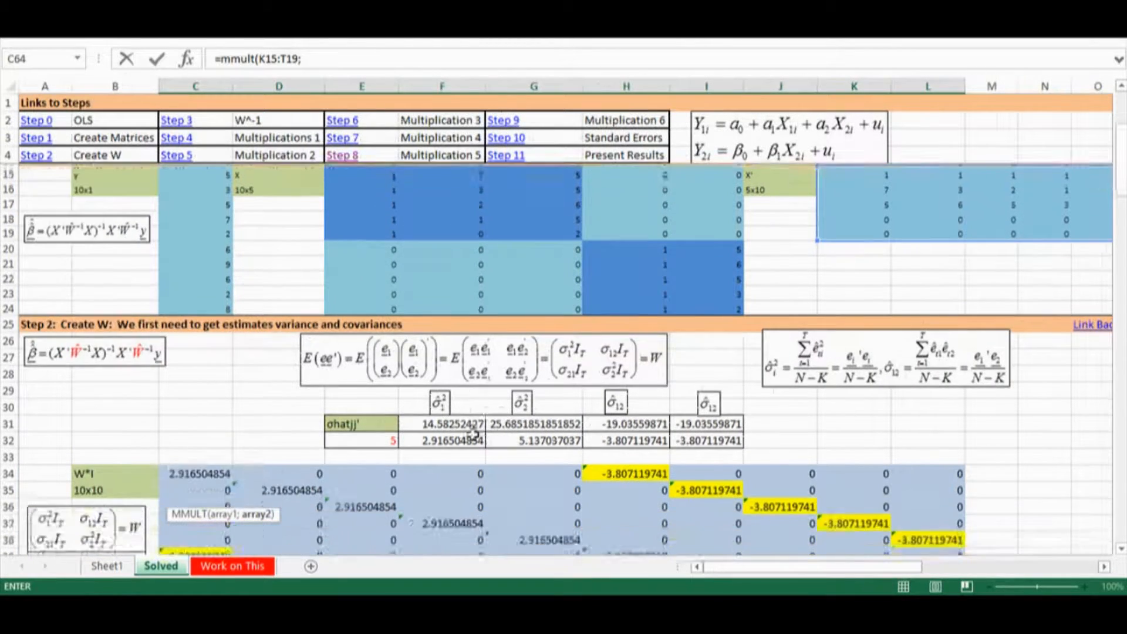
scroll(469, 435, down, 5)
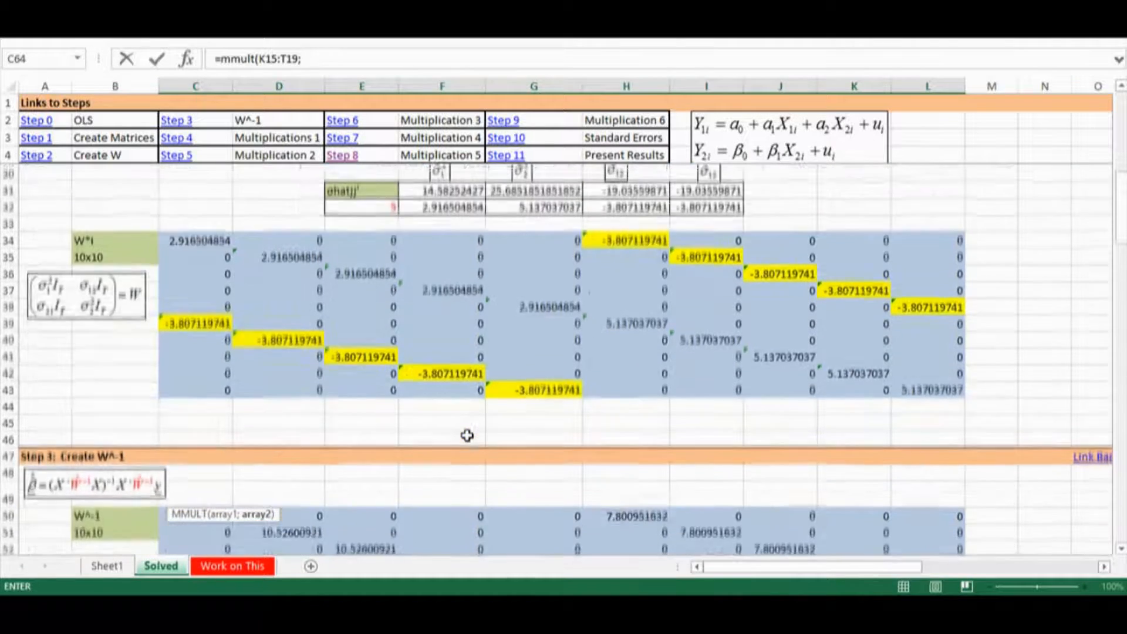
scroll(463, 437, down, 6)
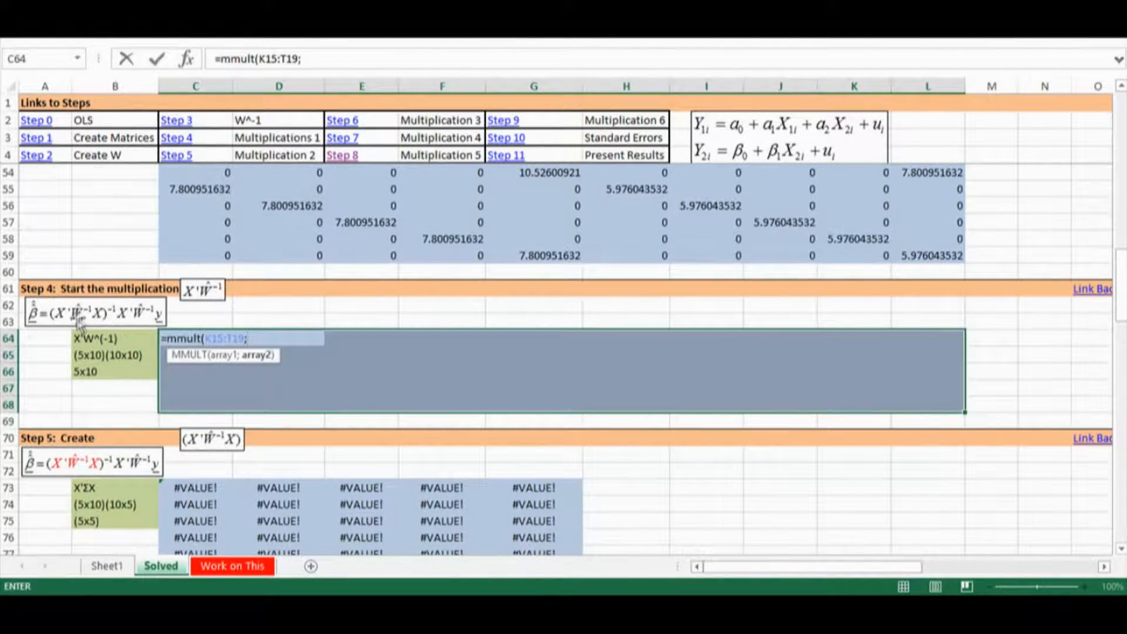
scroll(223, 294, up, 3)
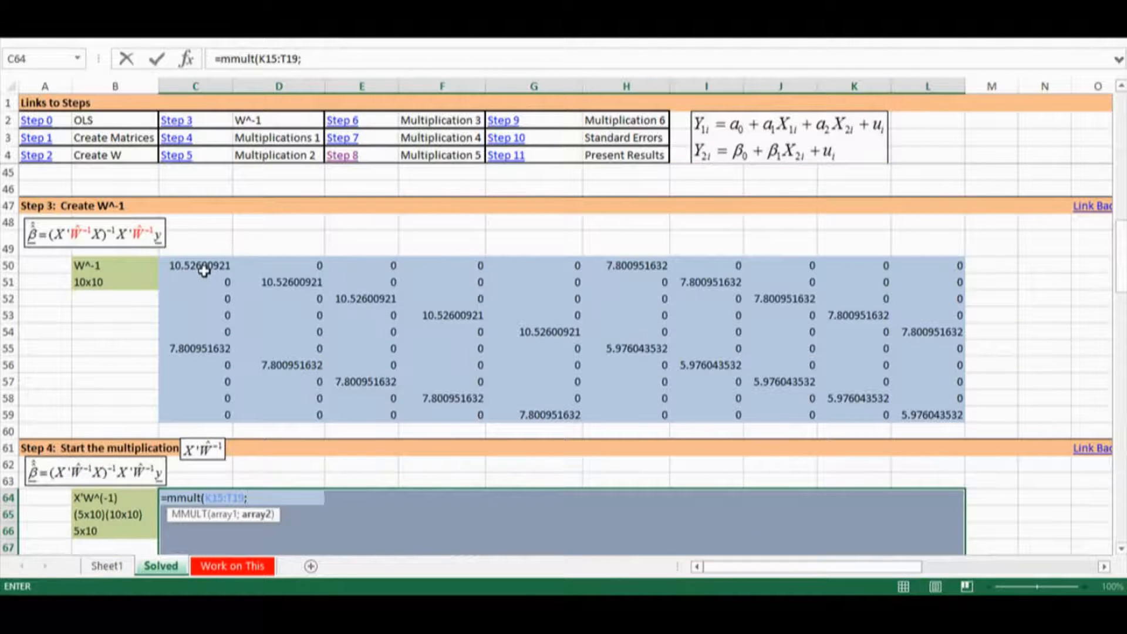
drag(204, 270, 936, 416)
text())
scroll(933, 418, down, 1)
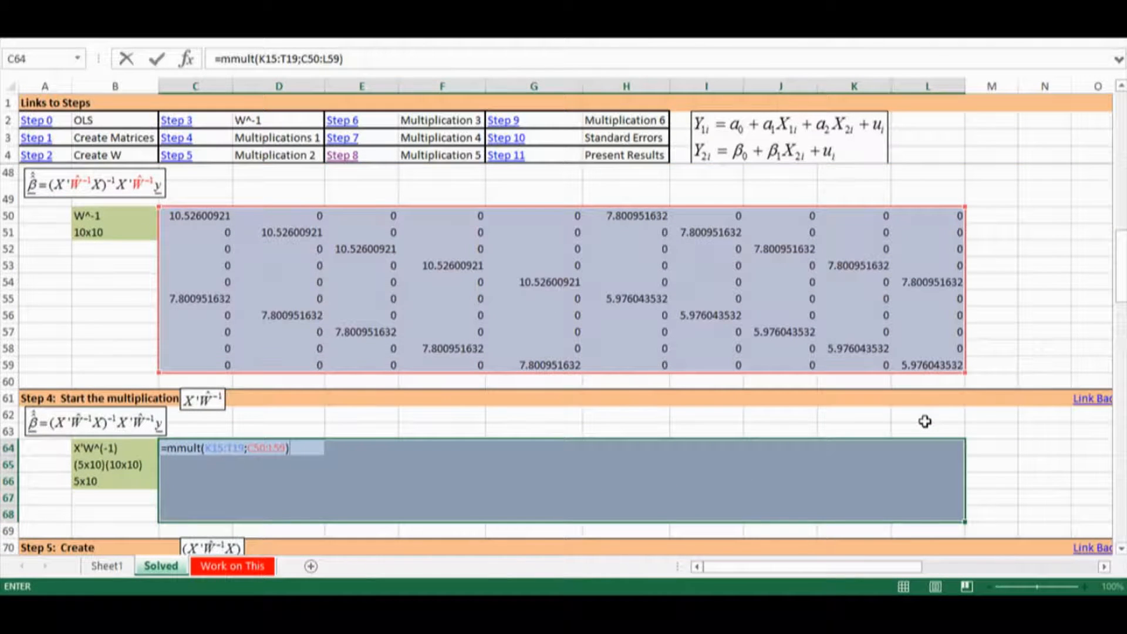
key(ctrl+shift+Return)
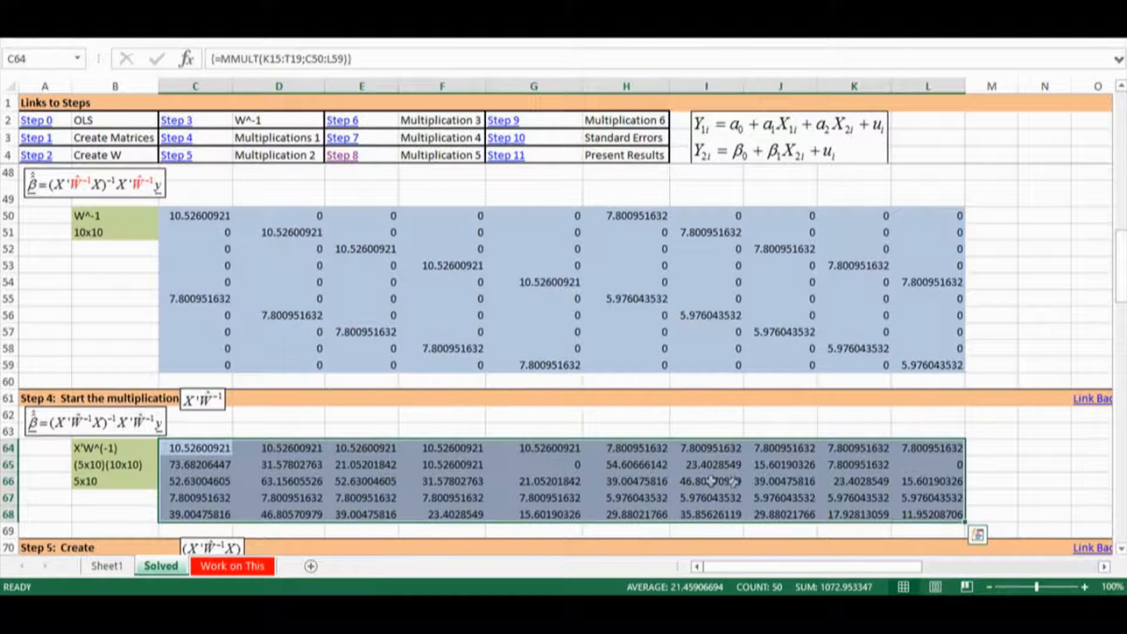
Review the X'W^-1 results in C64:L68 and inspect the array formula behind the Step 5 X'W^-1X matrix
drag(203, 449, 933, 517)
scroll(173, 406, down, 3)
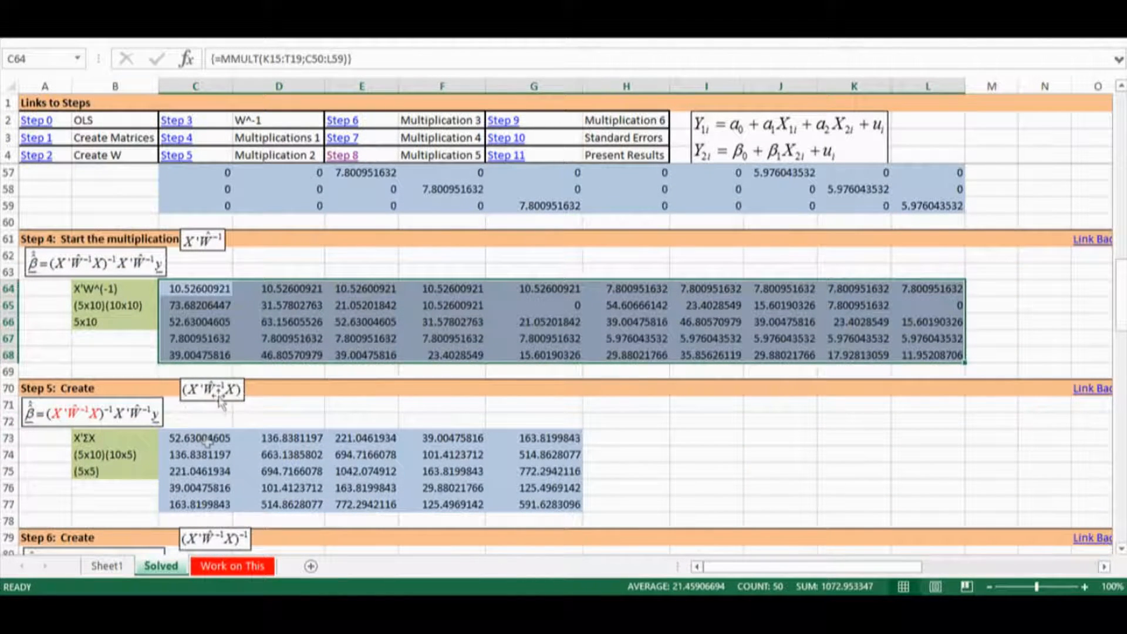
click(189, 438)
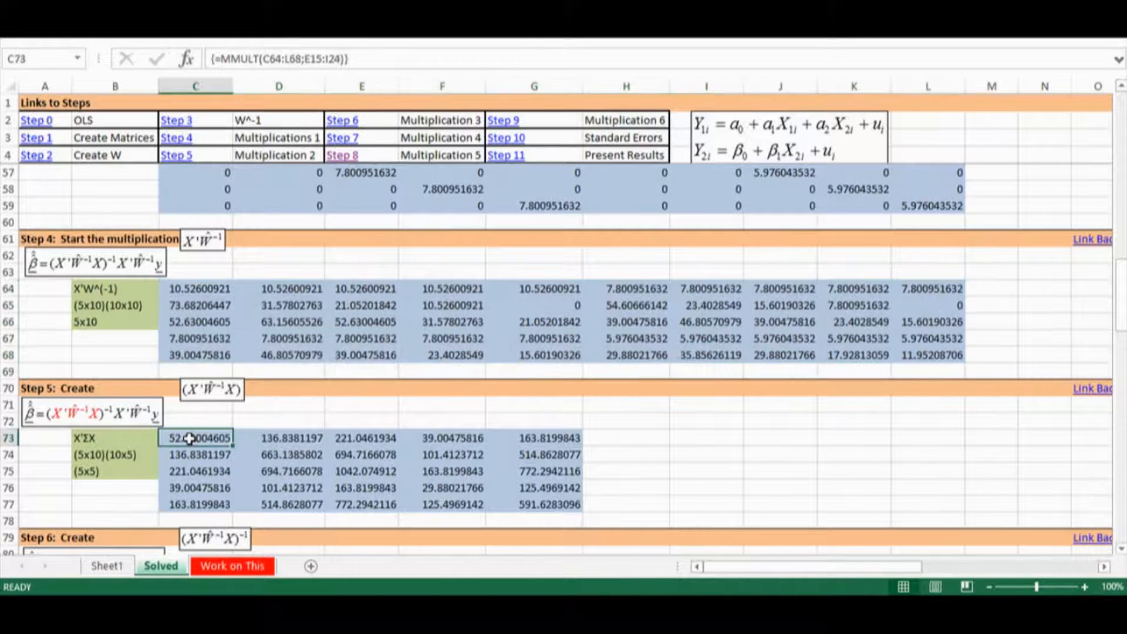
click(271, 437)
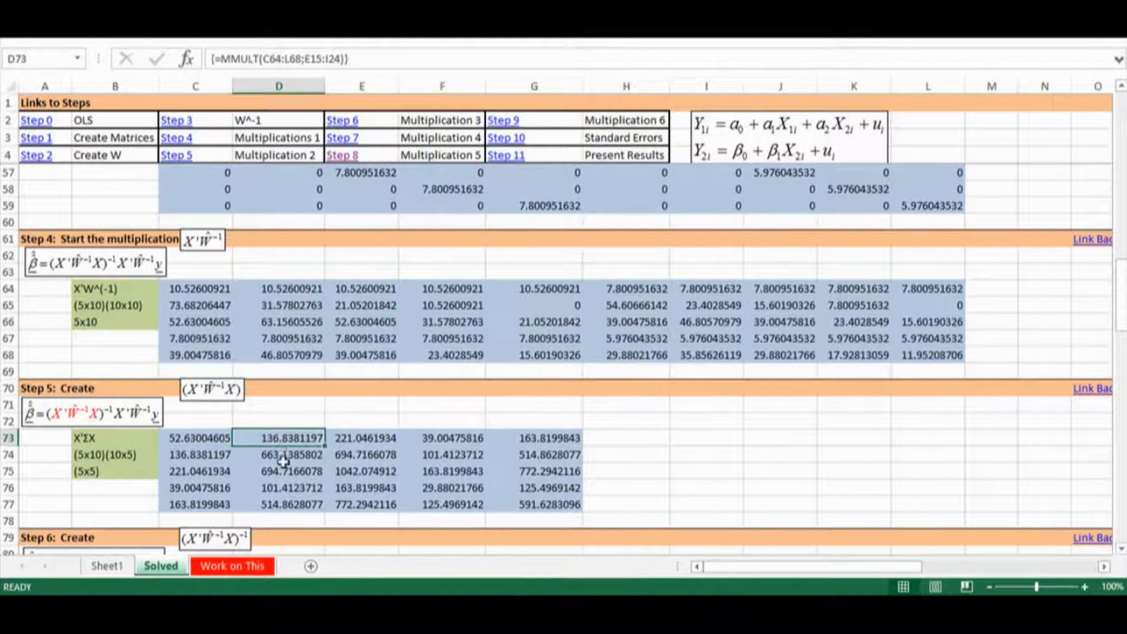
click(292, 59)
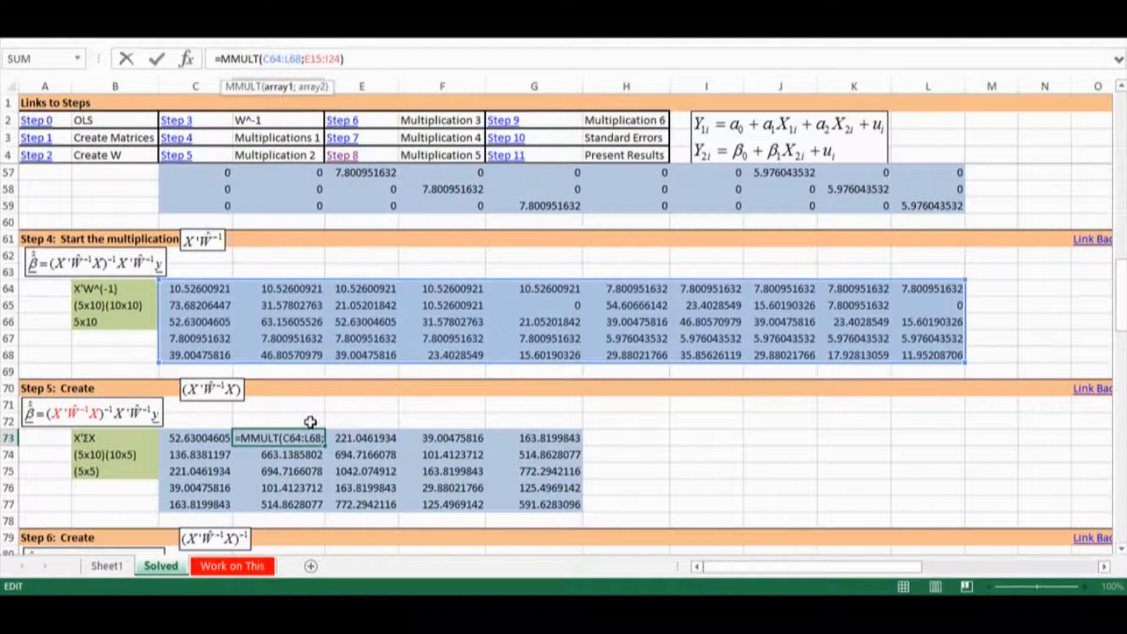
key(ctrl+shift+Return)
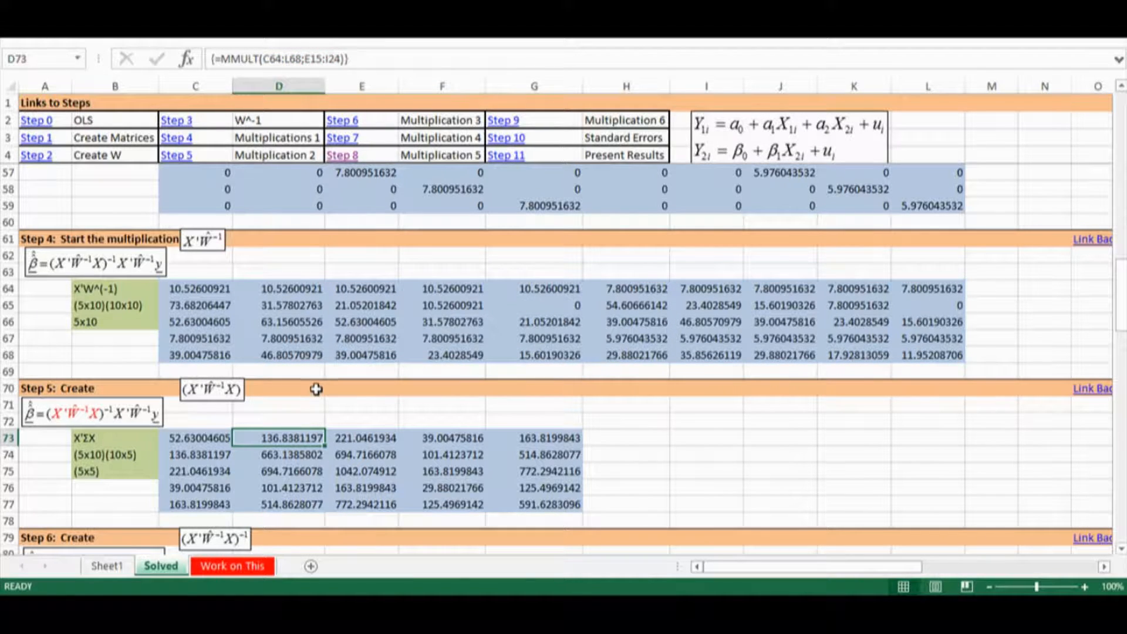
Look through Steps 6 to 9 and compare the SUR and OLS coefficient columns in D112:E116
scroll(323, 400, down, 4)
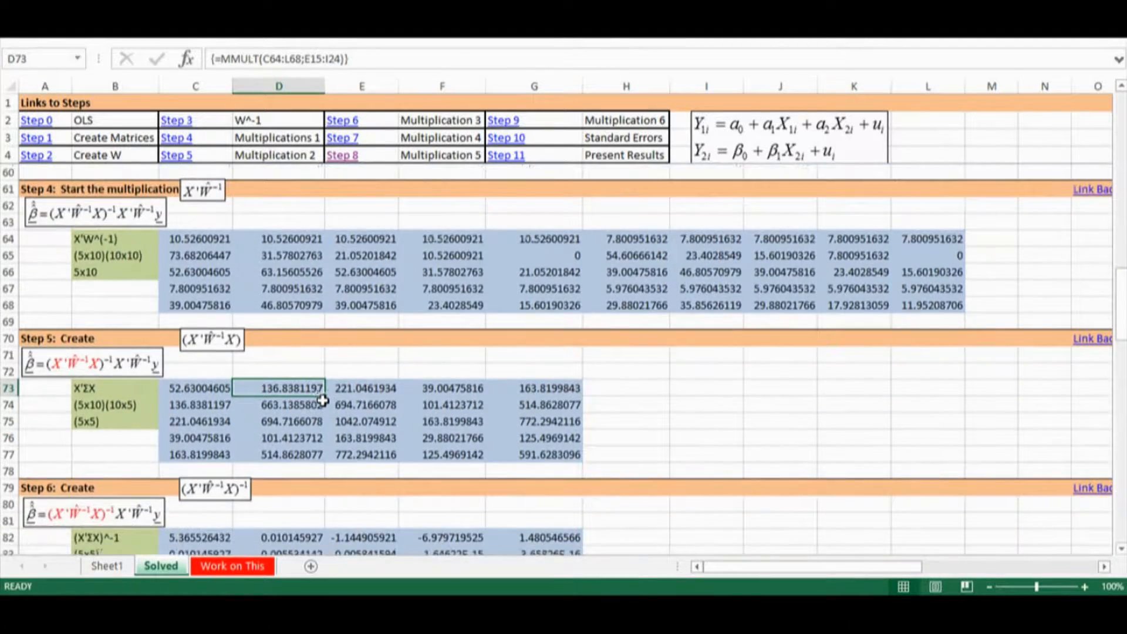
scroll(323, 401, down, 4)
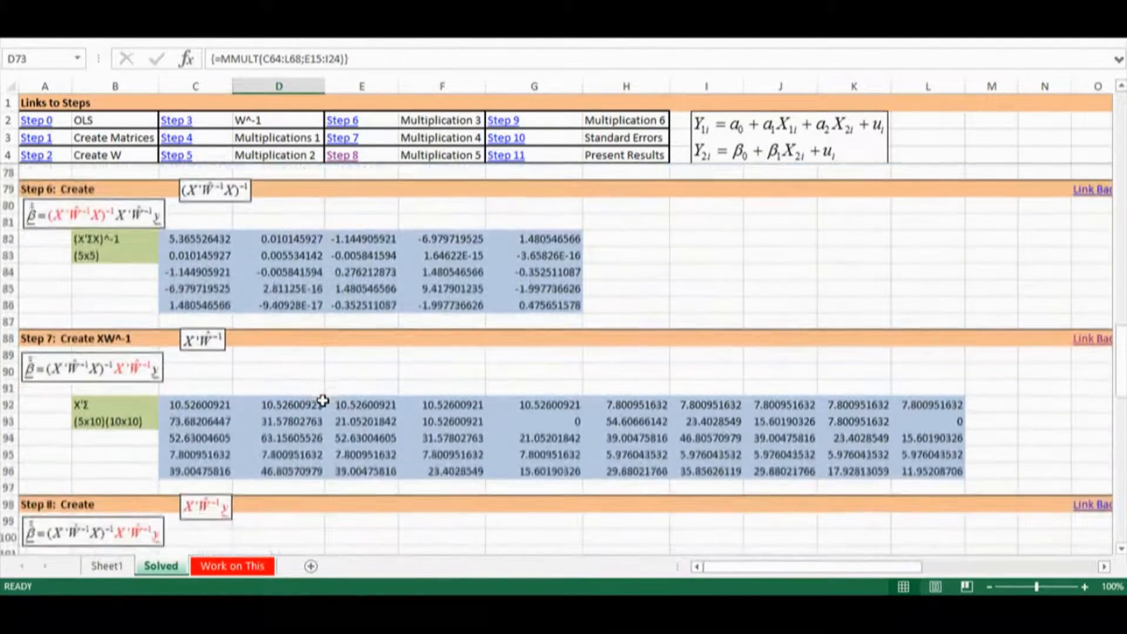
scroll(237, 395, down, 6)
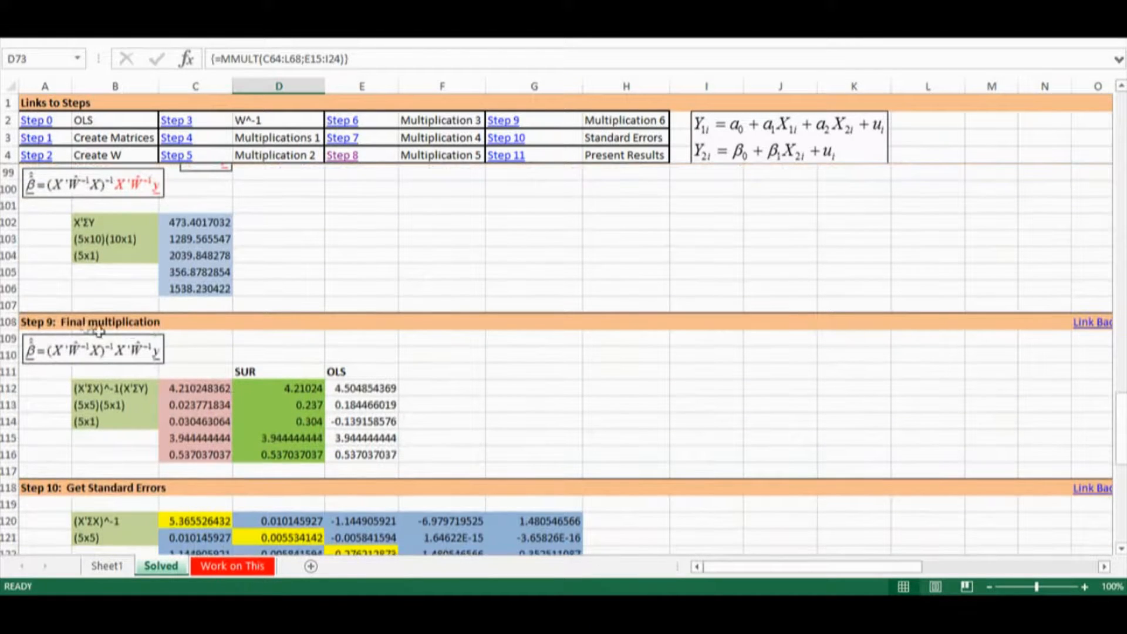
scroll(48, 250, down, 1)
click(50, 272)
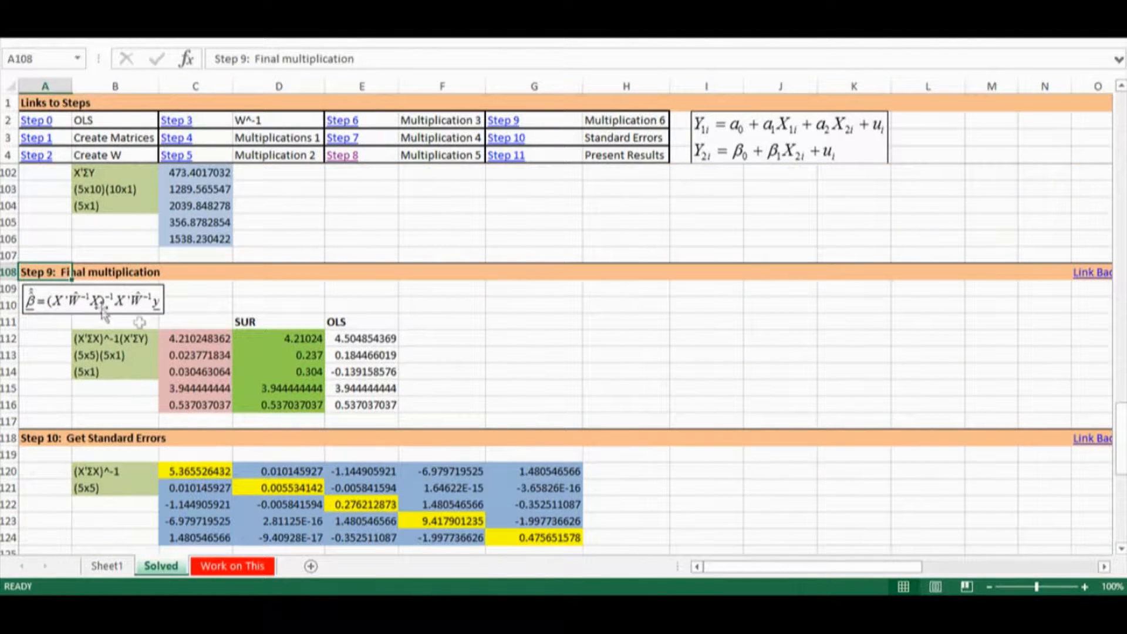
drag(268, 336, 278, 406)
drag(356, 338, 361, 404)
drag(253, 324, 268, 405)
drag(284, 338, 376, 396)
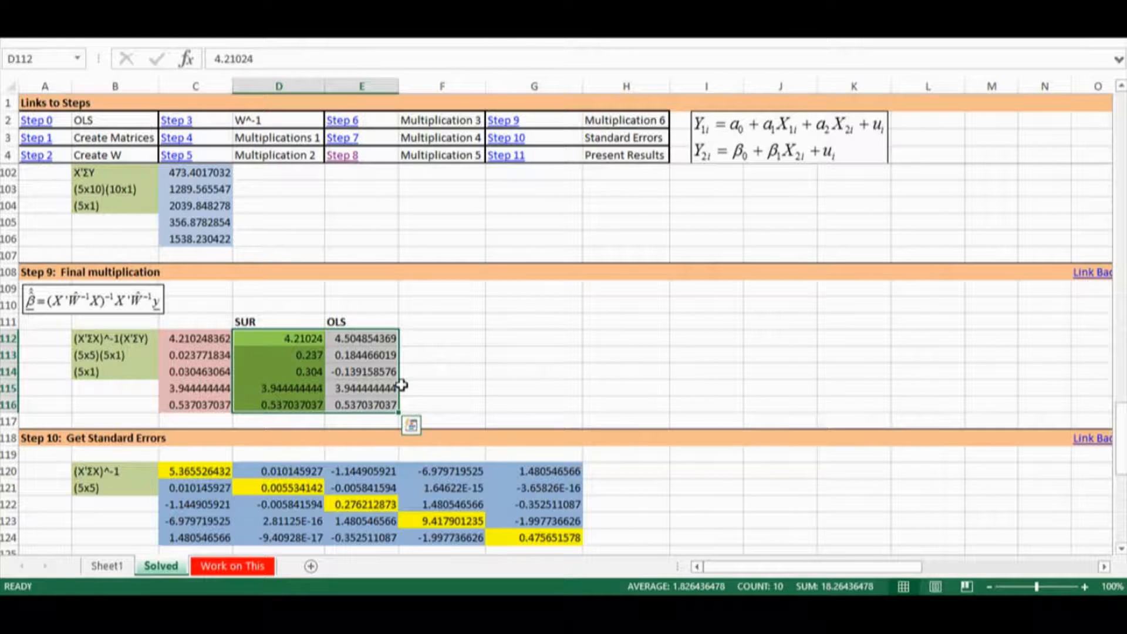
drag(357, 334, 371, 405)
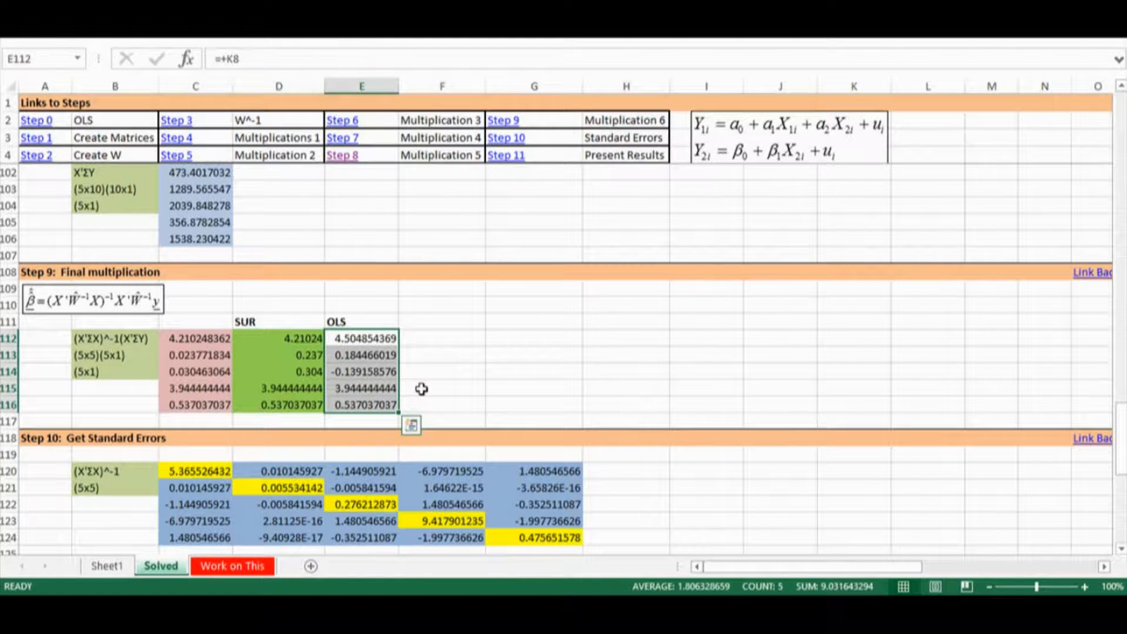
Examine the computed coefficients in C112:C116 one by one against the SUR and OLS columns beside them
drag(197, 340, 201, 399)
drag(373, 336, 375, 403)
drag(194, 339, 190, 401)
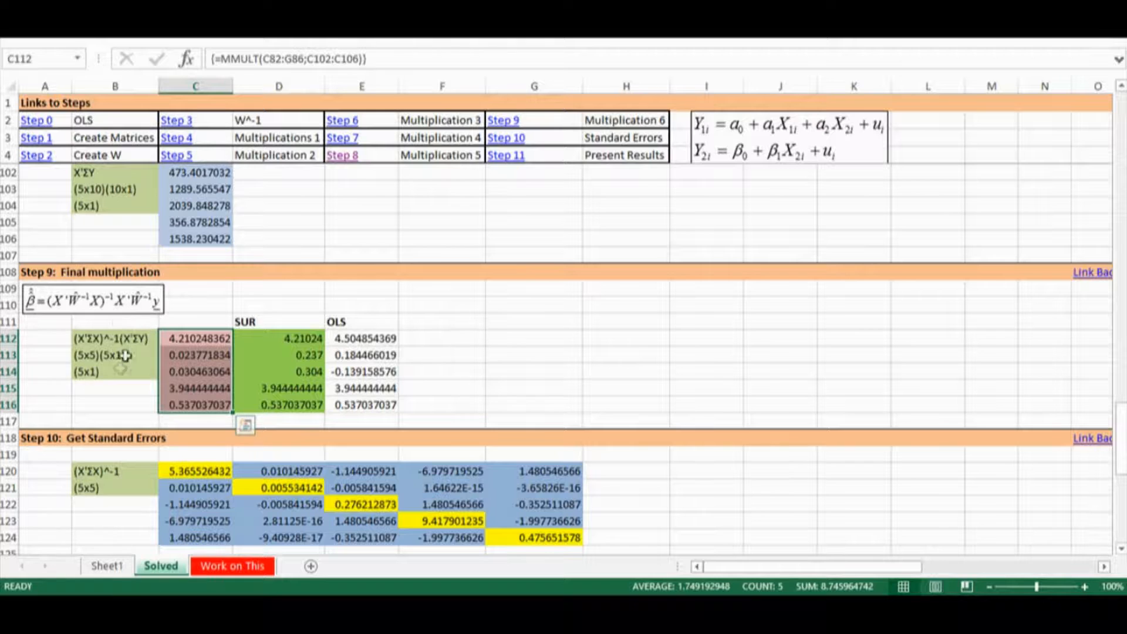
click(202, 336)
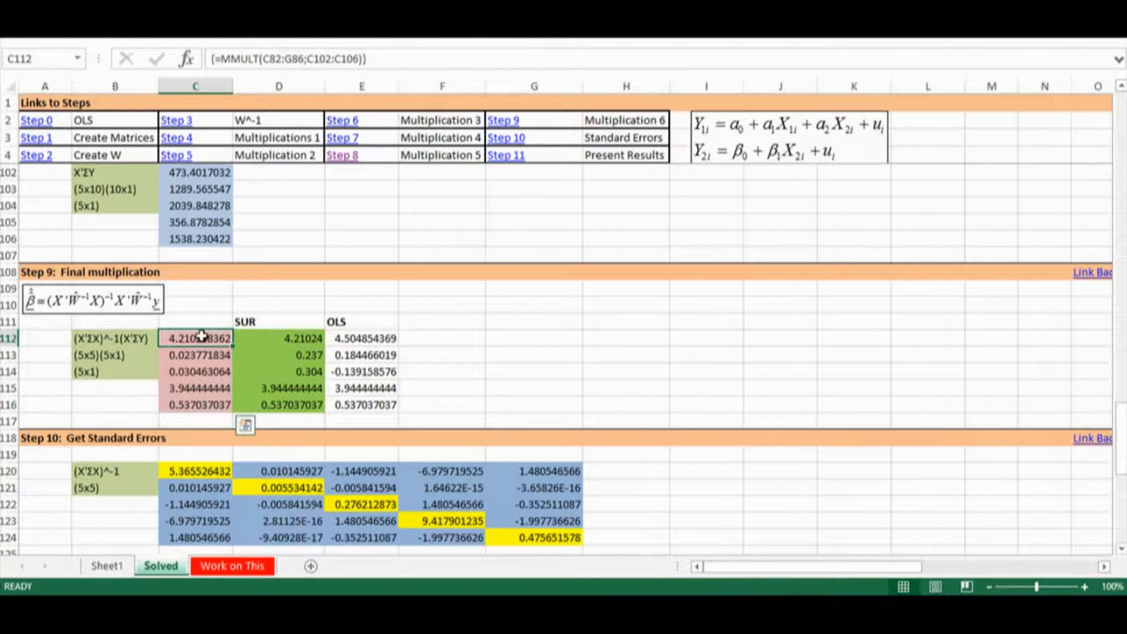
click(199, 356)
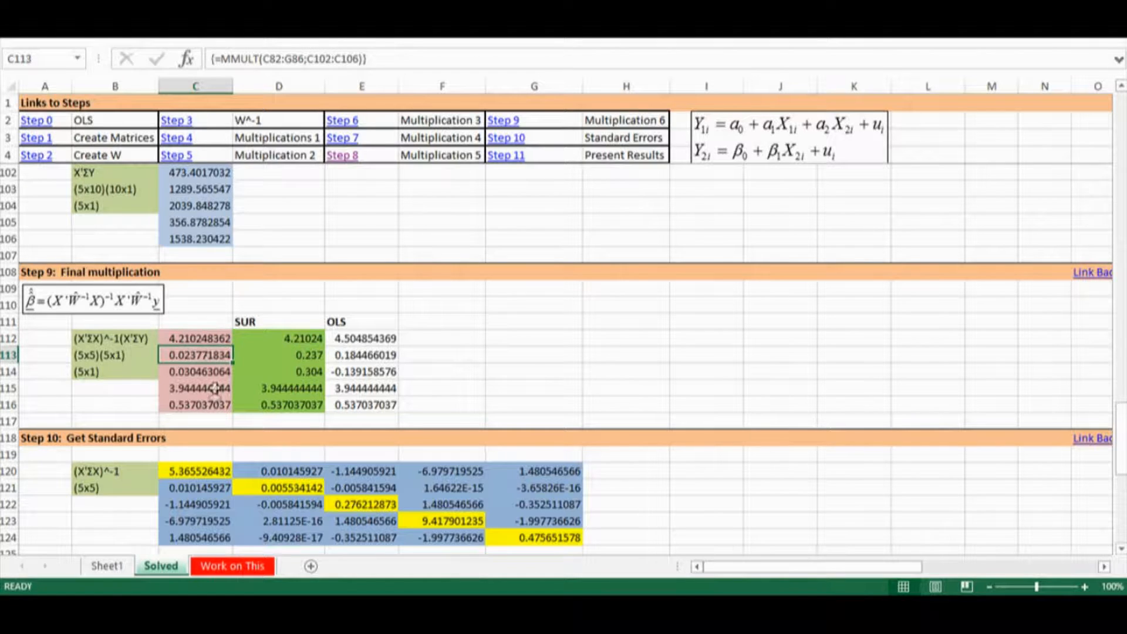
click(194, 371)
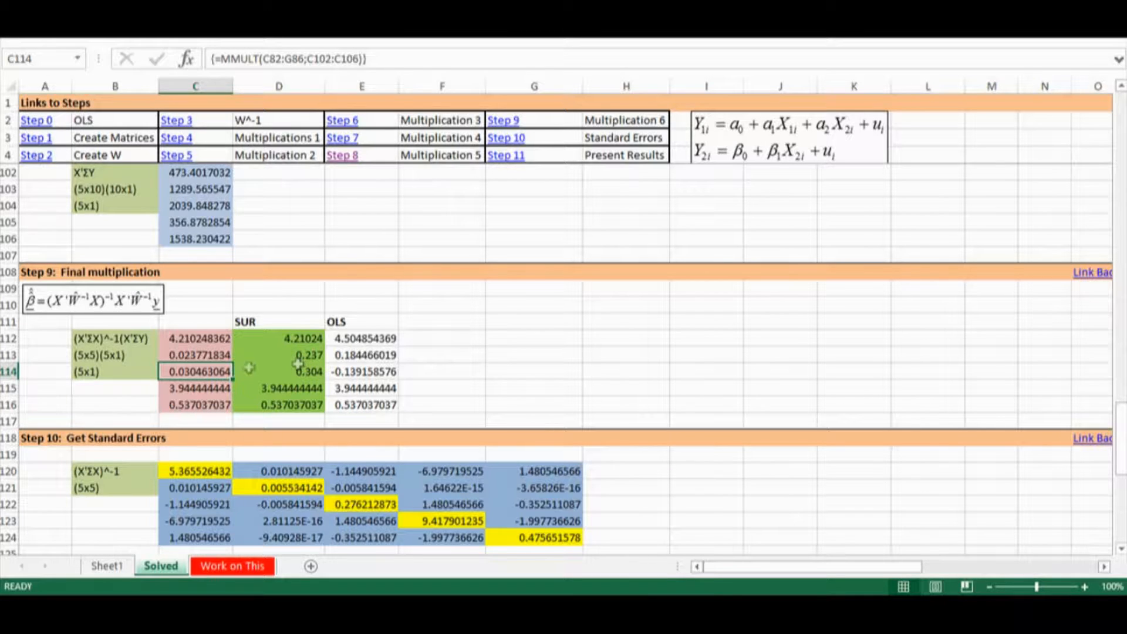
ctrl+click(355, 369)
click(208, 358)
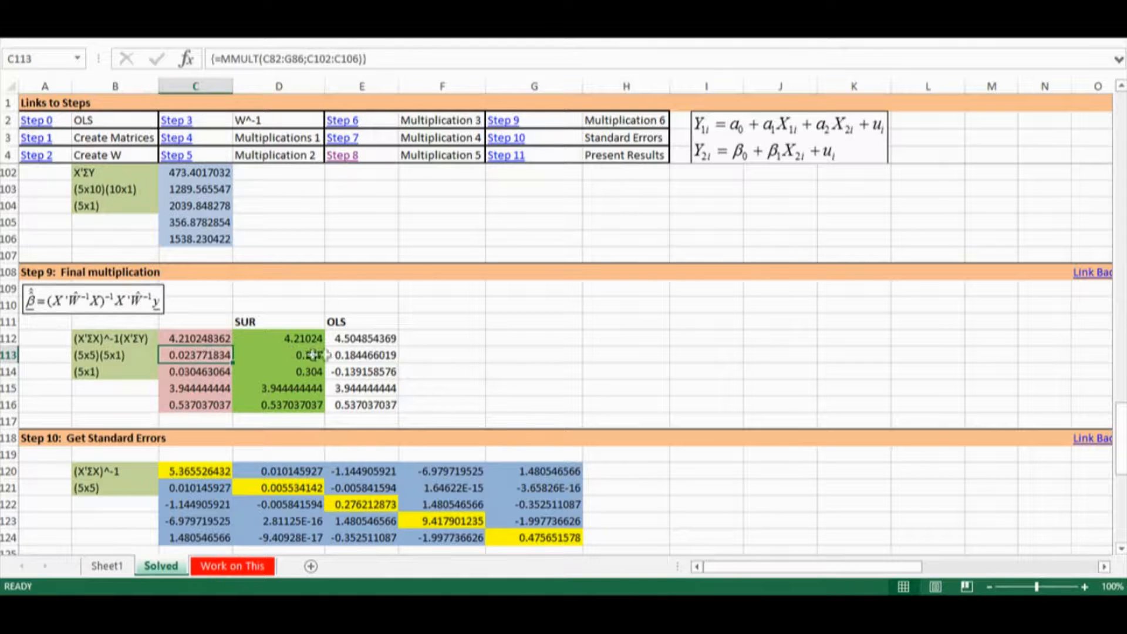
Compare the second computed coefficient in C113 with its OLS counterpart in E113
ctrl+click(346, 355)
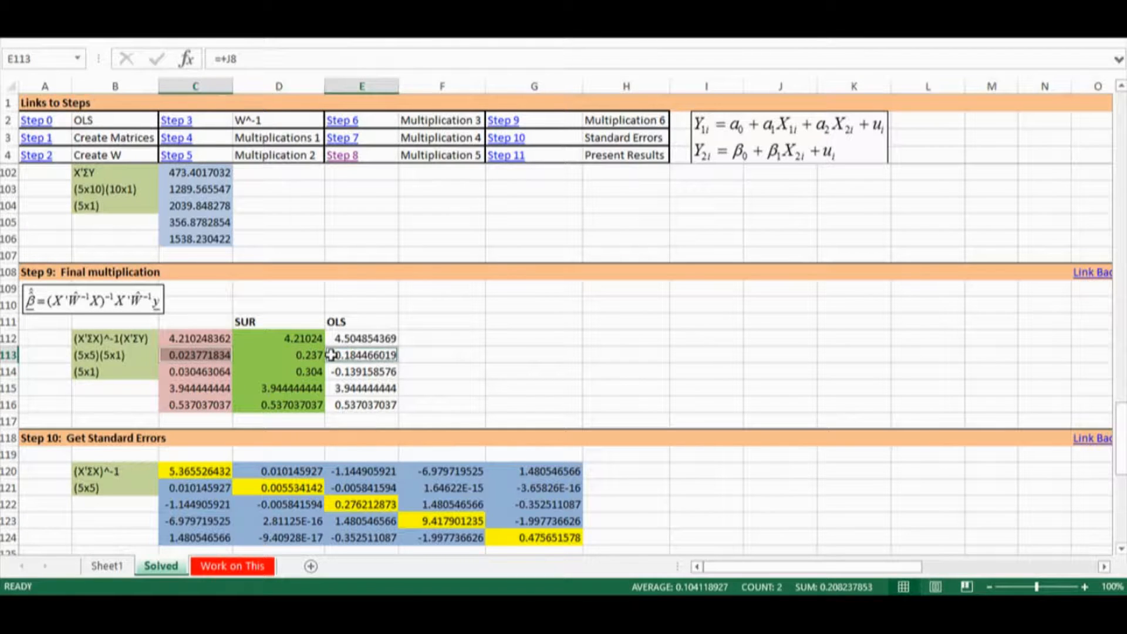
click(305, 319)
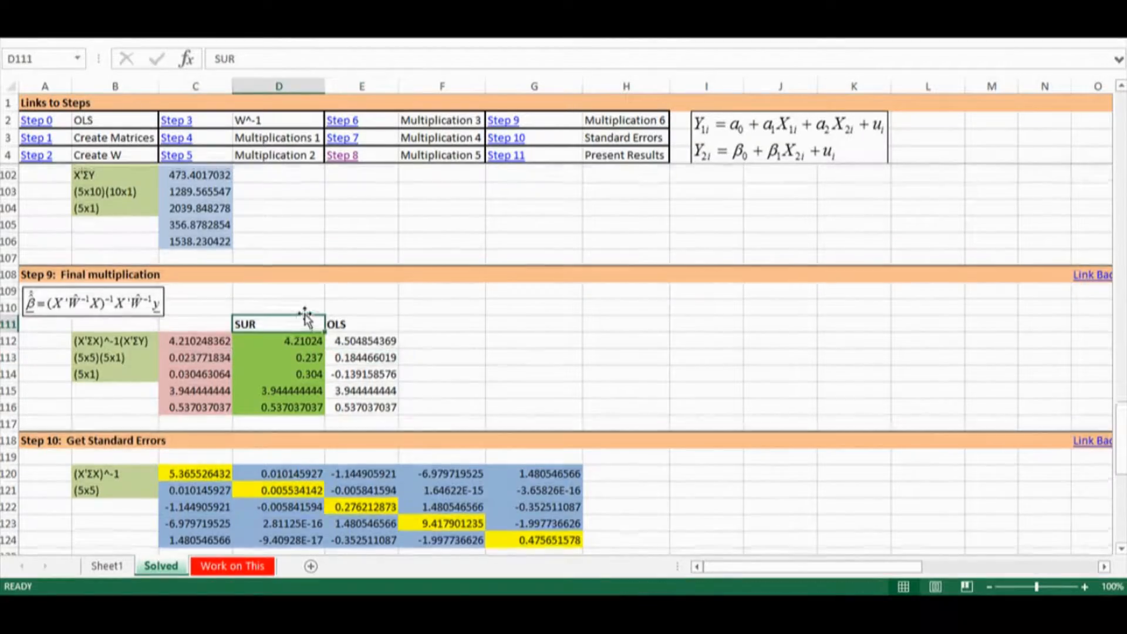
Set the off-diagonal covariance cells H34 and C39 of the Step 2 W matrix to 0
scroll(305, 311, up, 6)
scroll(305, 310, up, 13)
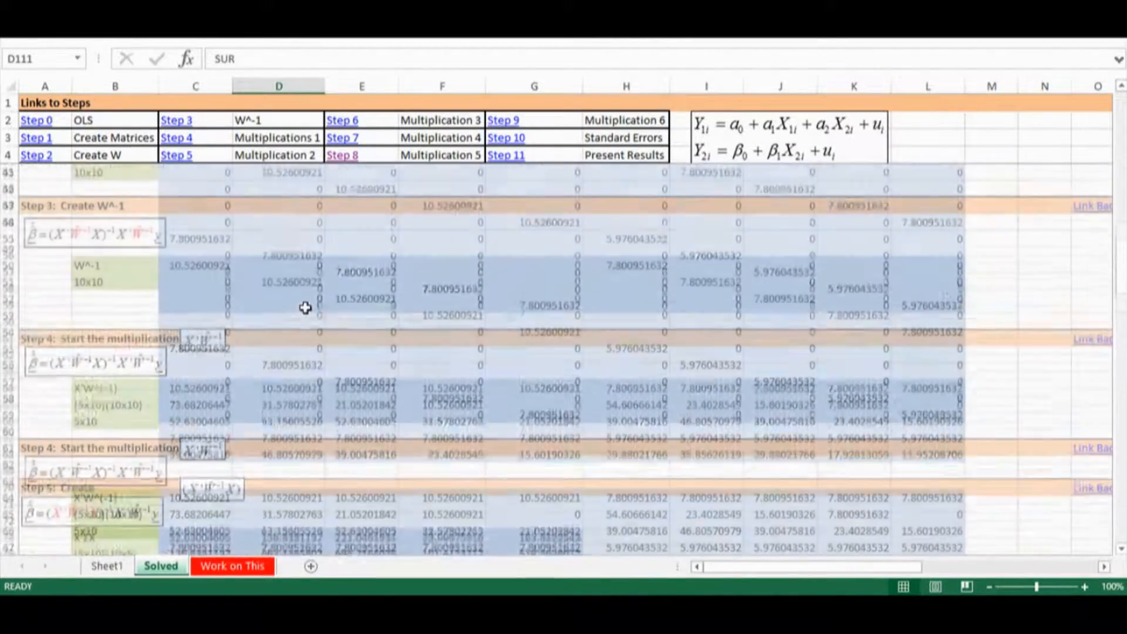
scroll(305, 307, up, 6)
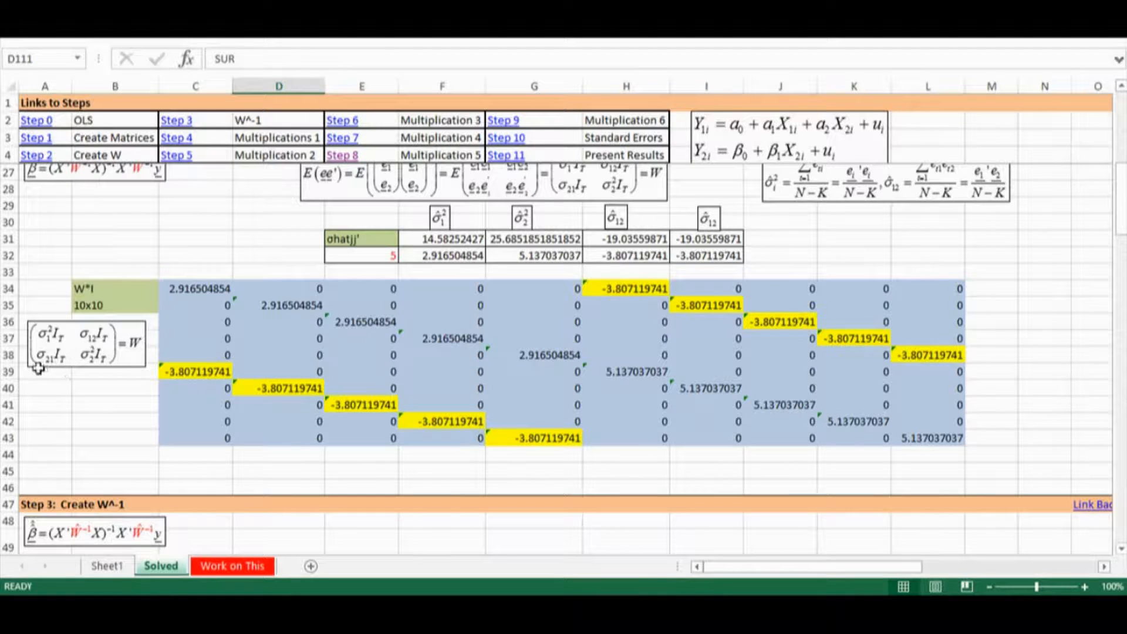
click(604, 290)
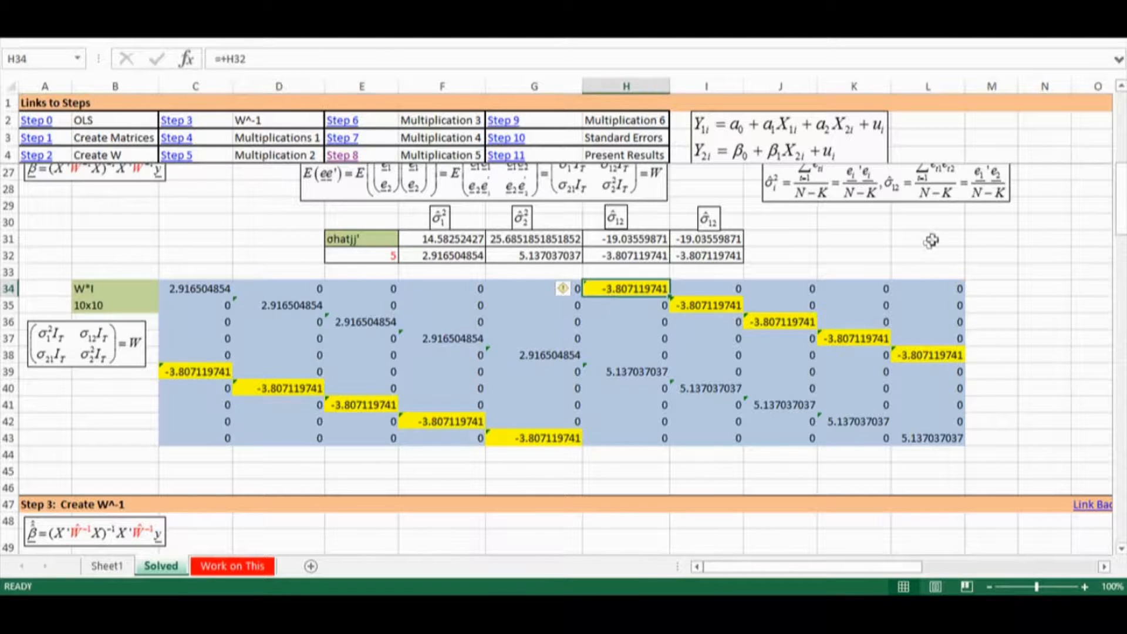
text(0)
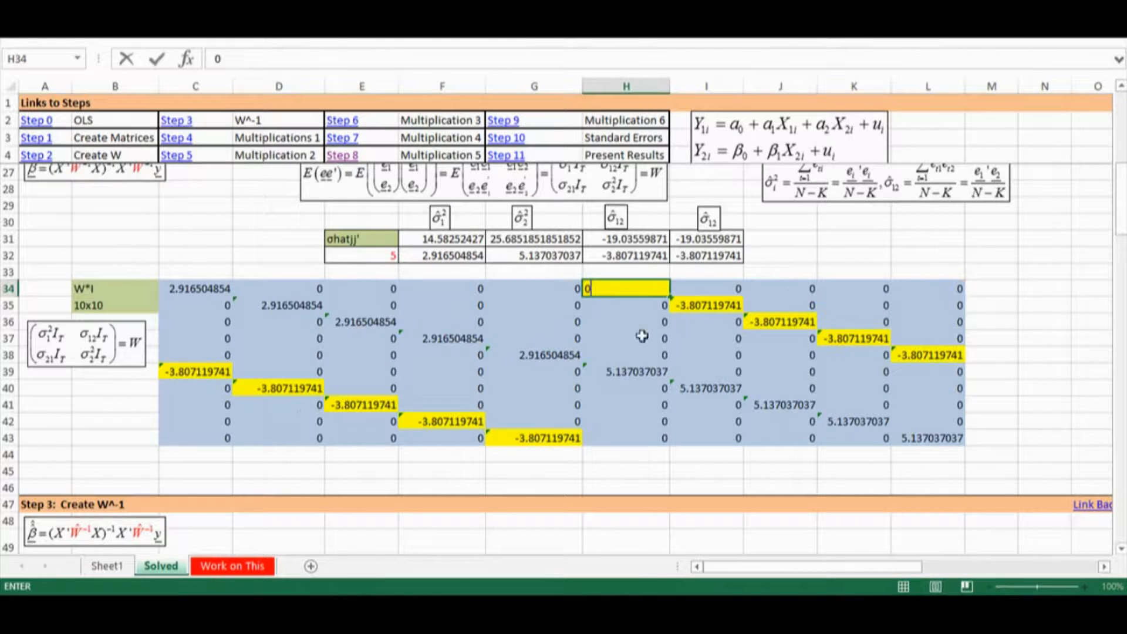
click(222, 378)
text(0)
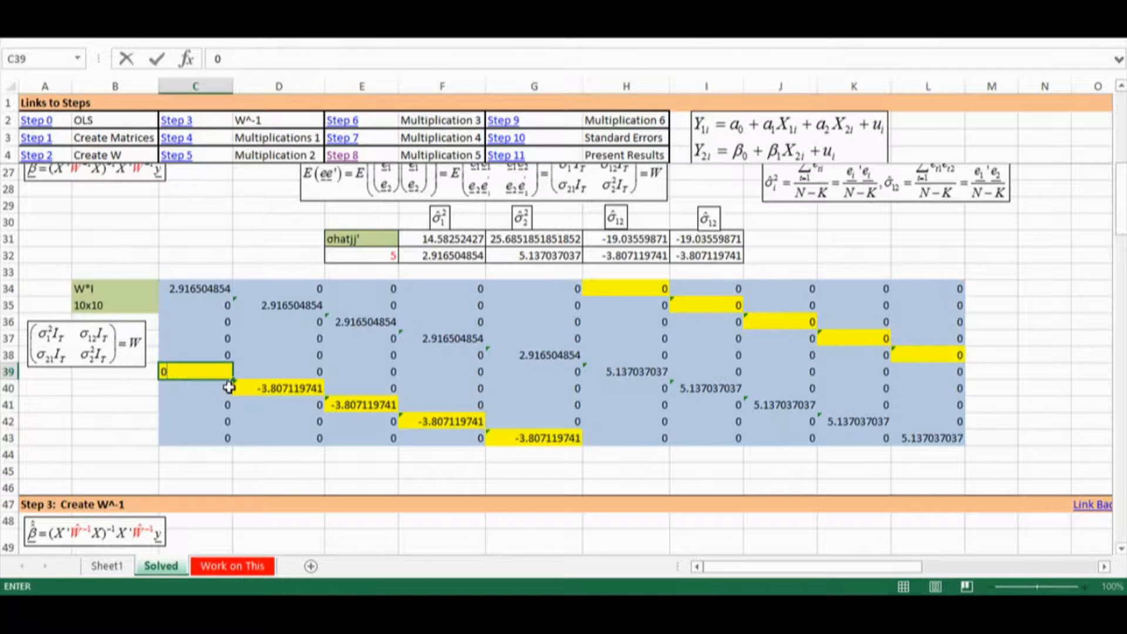
click(279, 376)
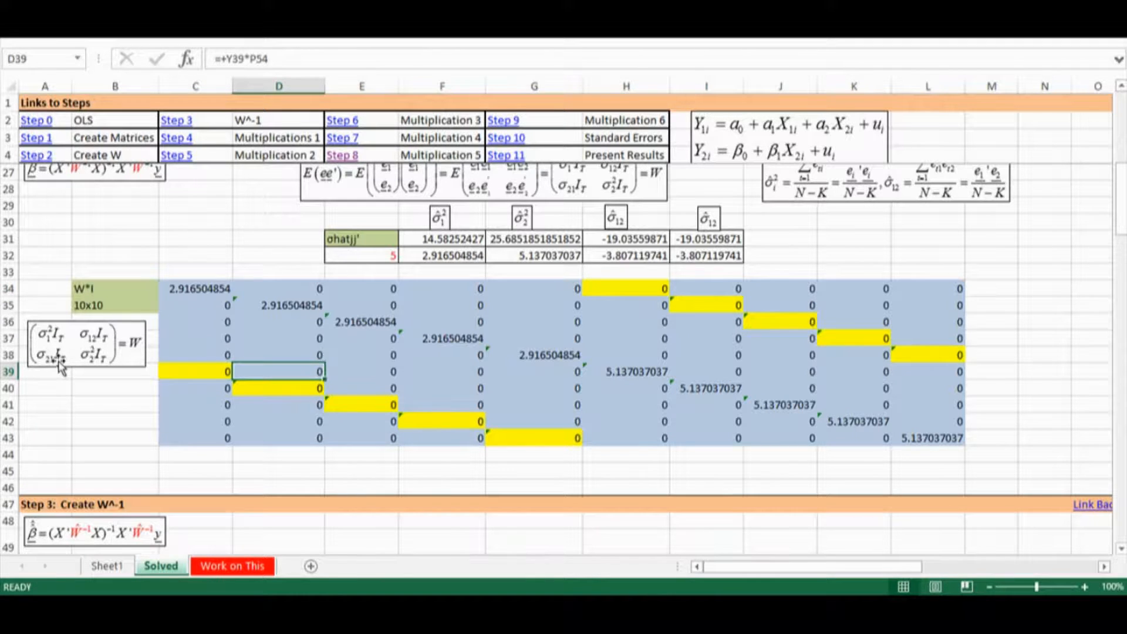
click(355, 357)
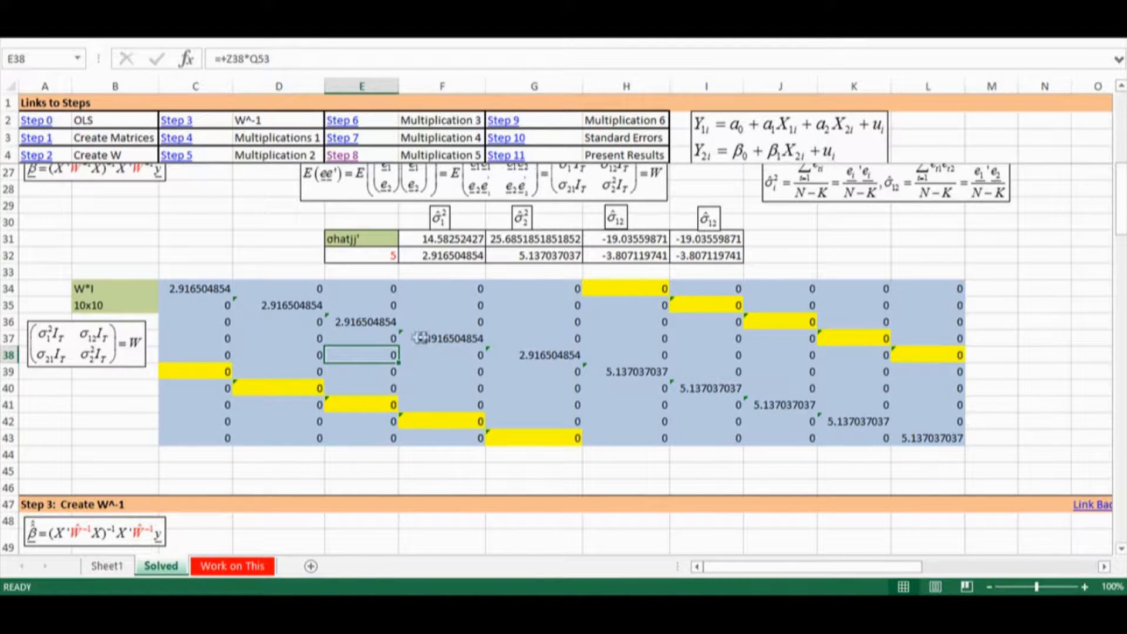
Compare the recalculated coefficients in C112:C116 of Step 9 with the OLS column in E112:E116
scroll(215, 398, down, 9)
scroll(215, 398, down, 10)
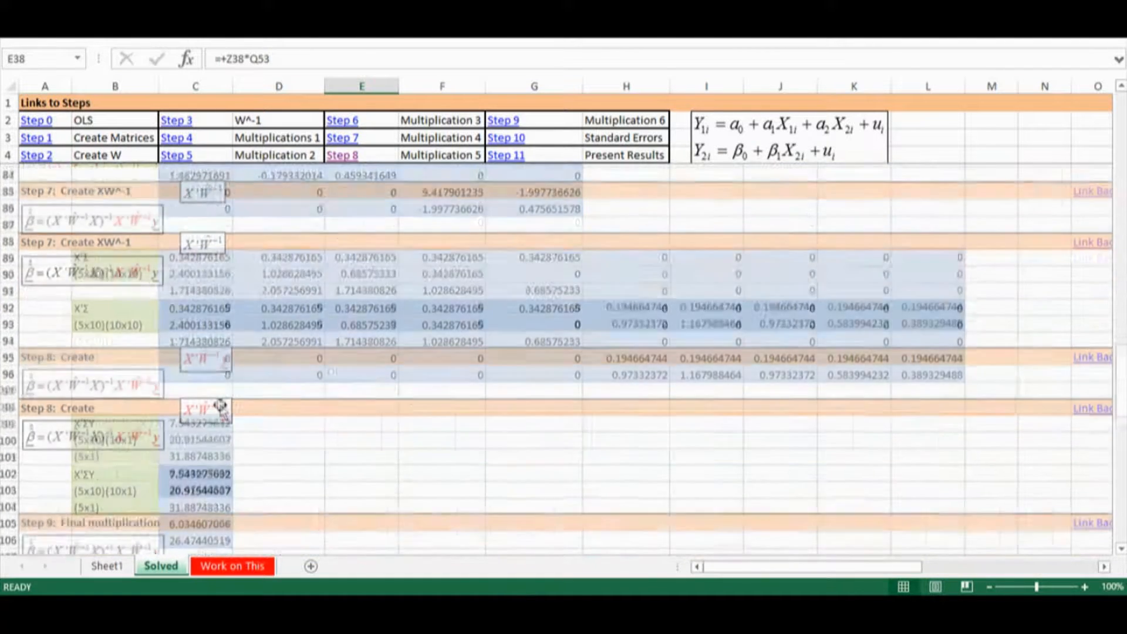
scroll(222, 409, down, 5)
drag(199, 387, 231, 454)
drag(342, 387, 360, 454)
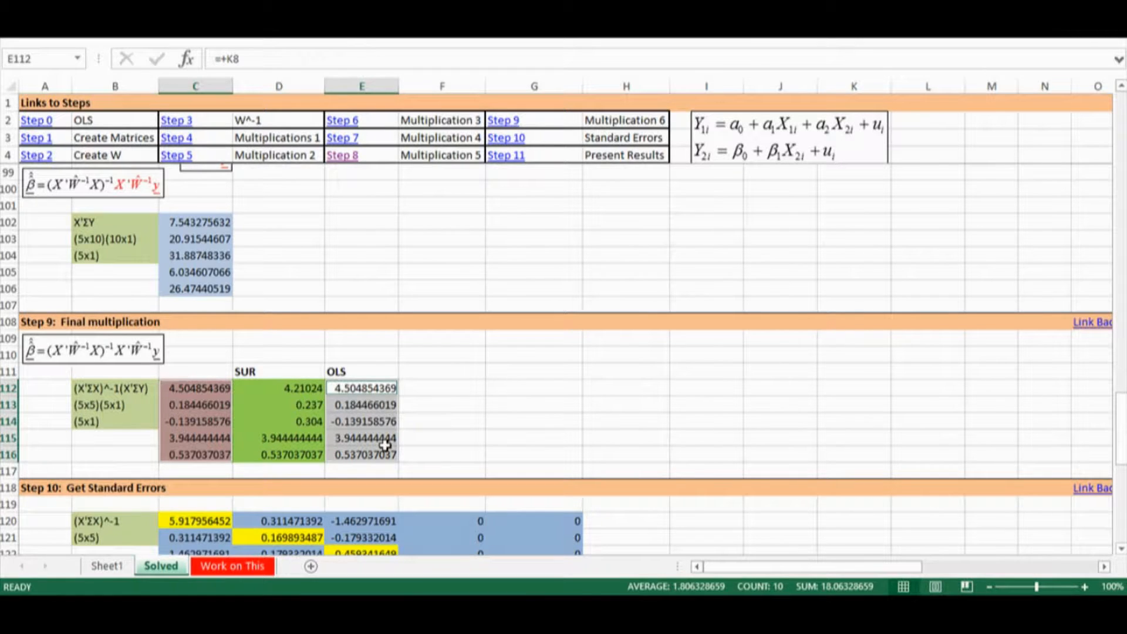
click(436, 375)
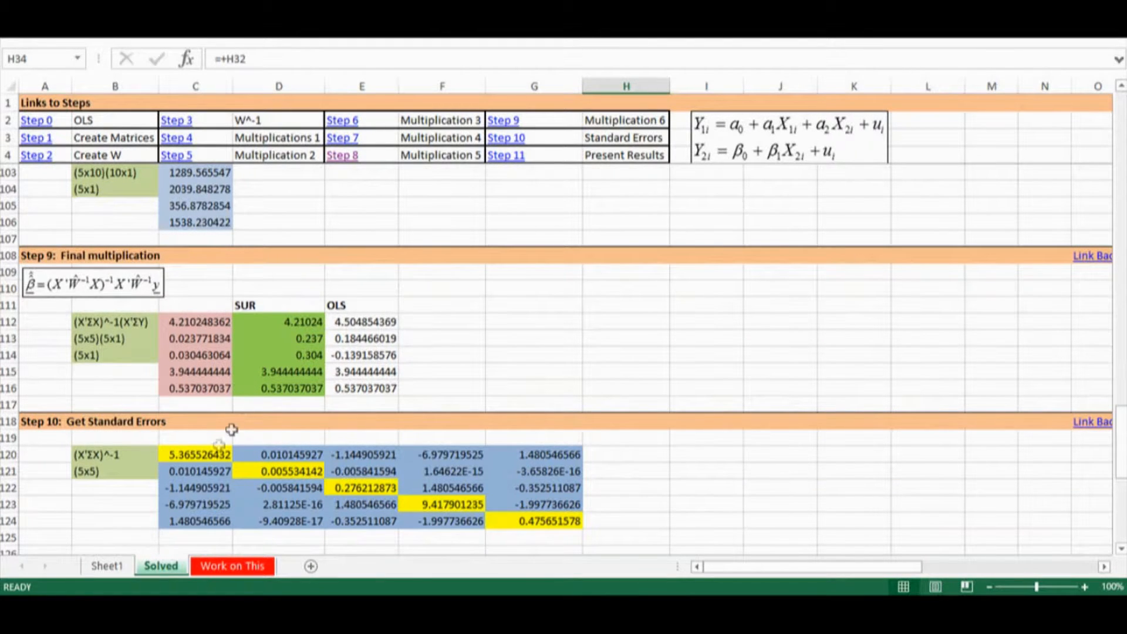
Inspect the Step 10 variance matrix reference in C120 and the square-root formulas in E128 and E129
click(197, 455)
scroll(223, 443, down, 3)
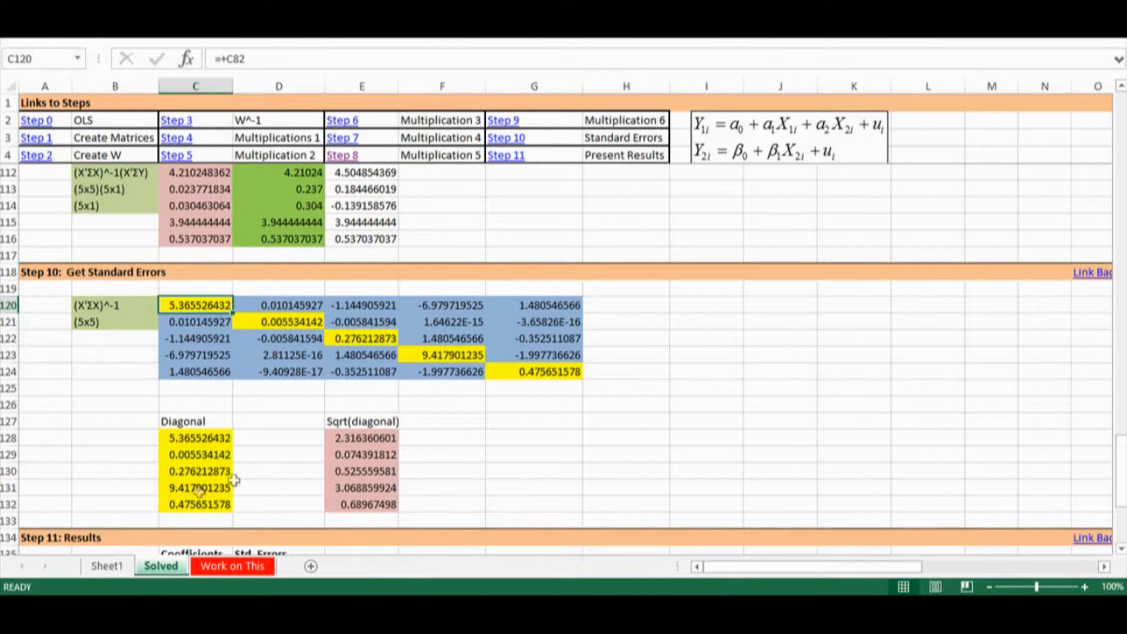
click(335, 439)
click(251, 62)
key(Escape)
click(345, 454)
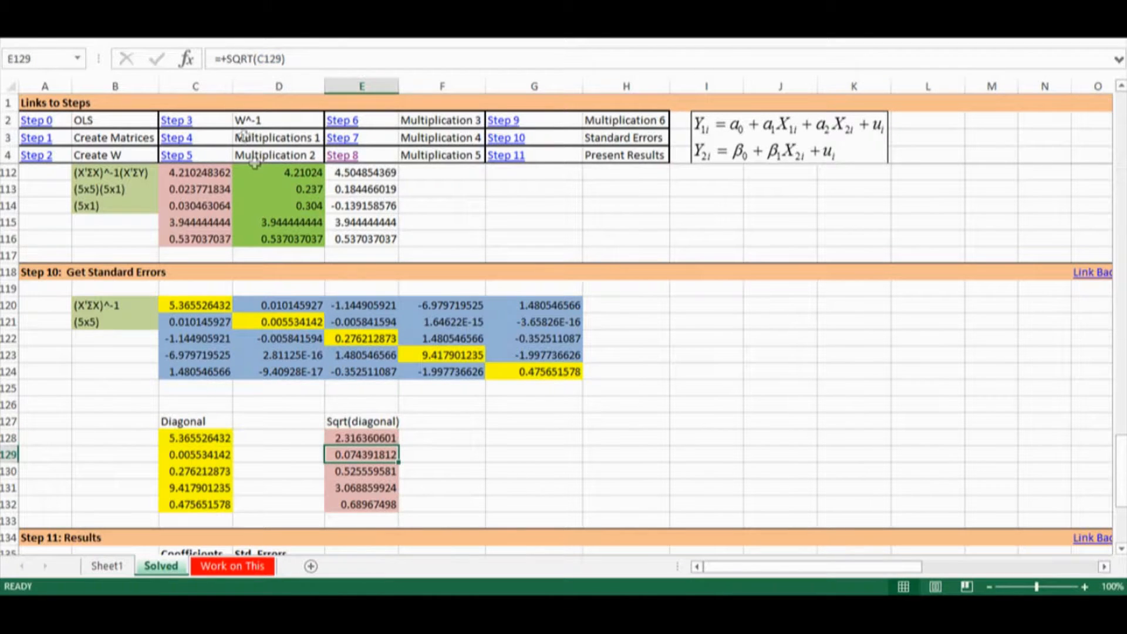
click(253, 59)
key(Escape)
Review the Y1 equation's b0 and b1 coefficients and standard errors in the Step 11 results table
scroll(250, 250, down, 3)
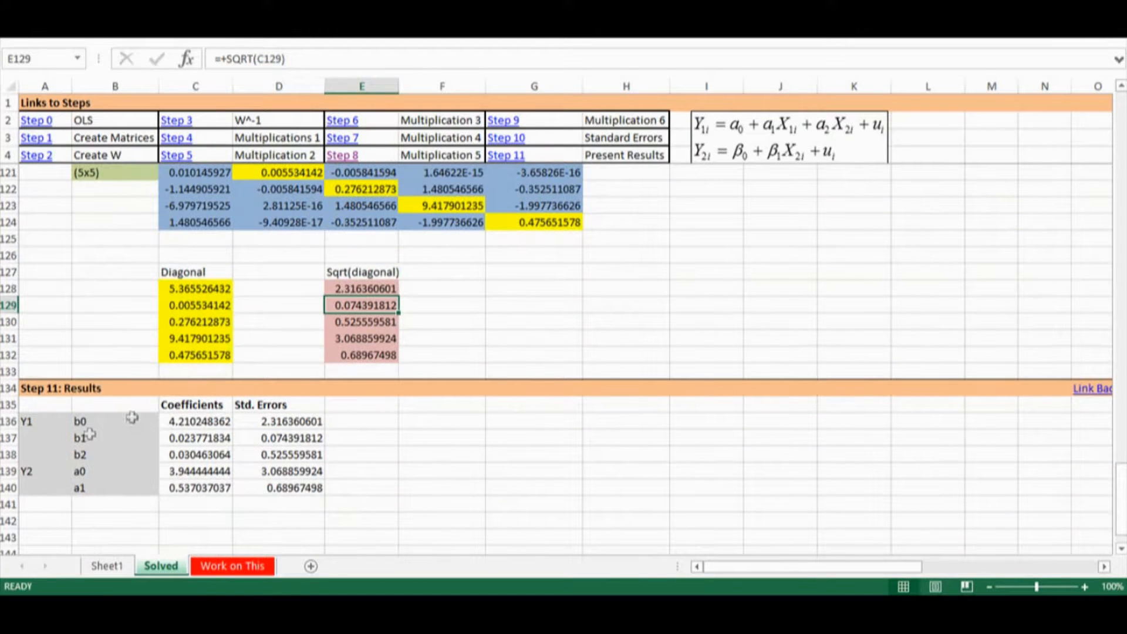
drag(27, 423, 99, 458)
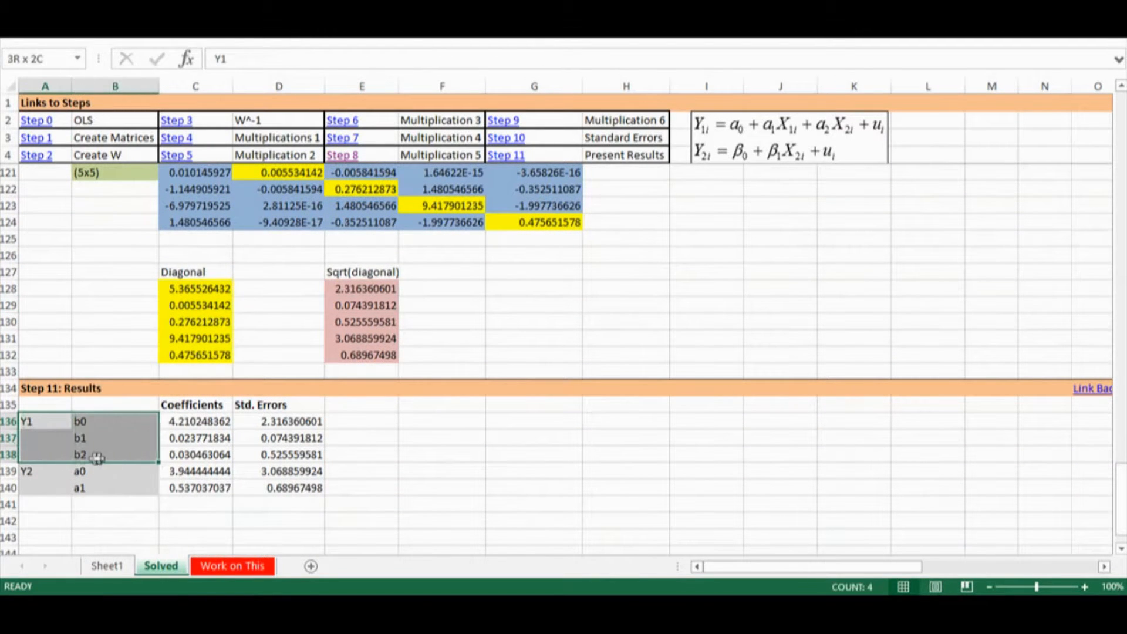
click(187, 420)
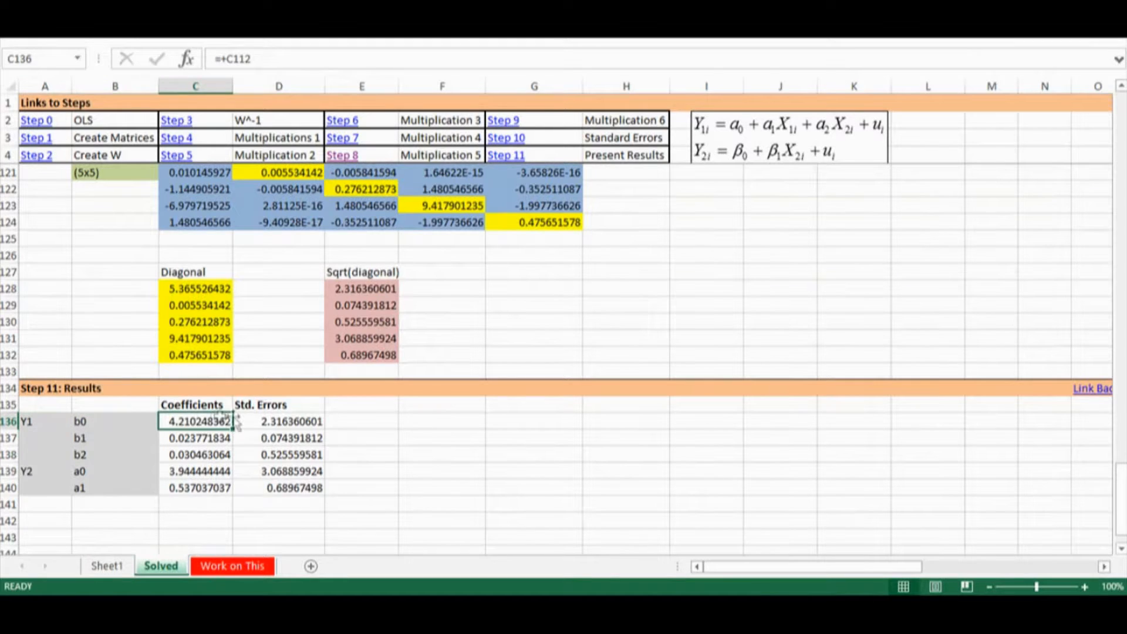
click(282, 422)
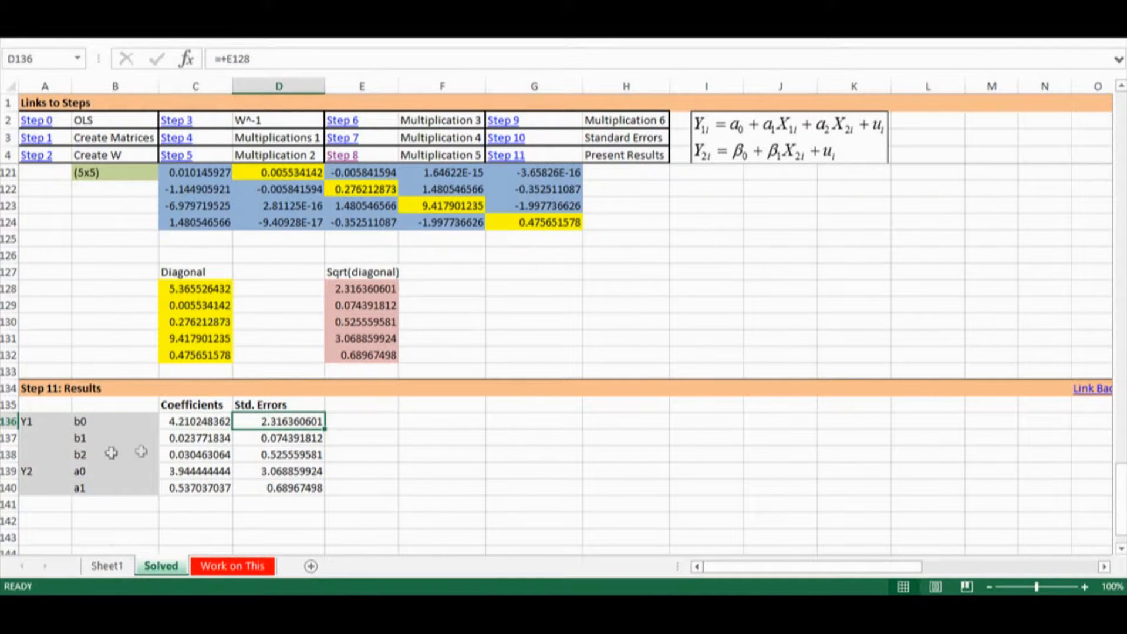
click(92, 438)
click(183, 437)
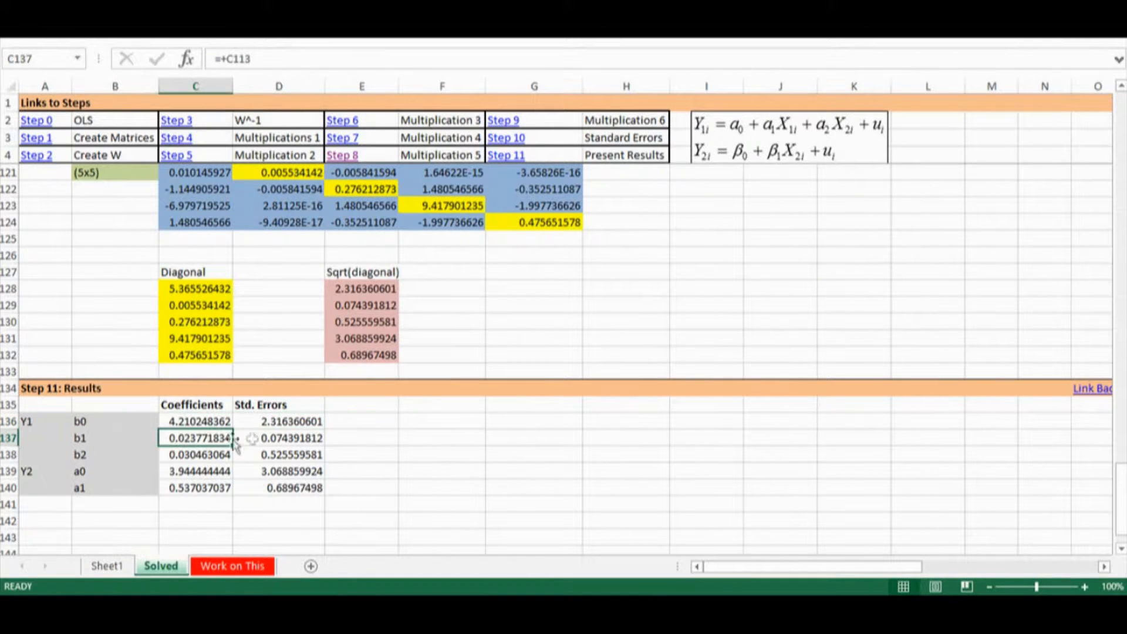
click(295, 440)
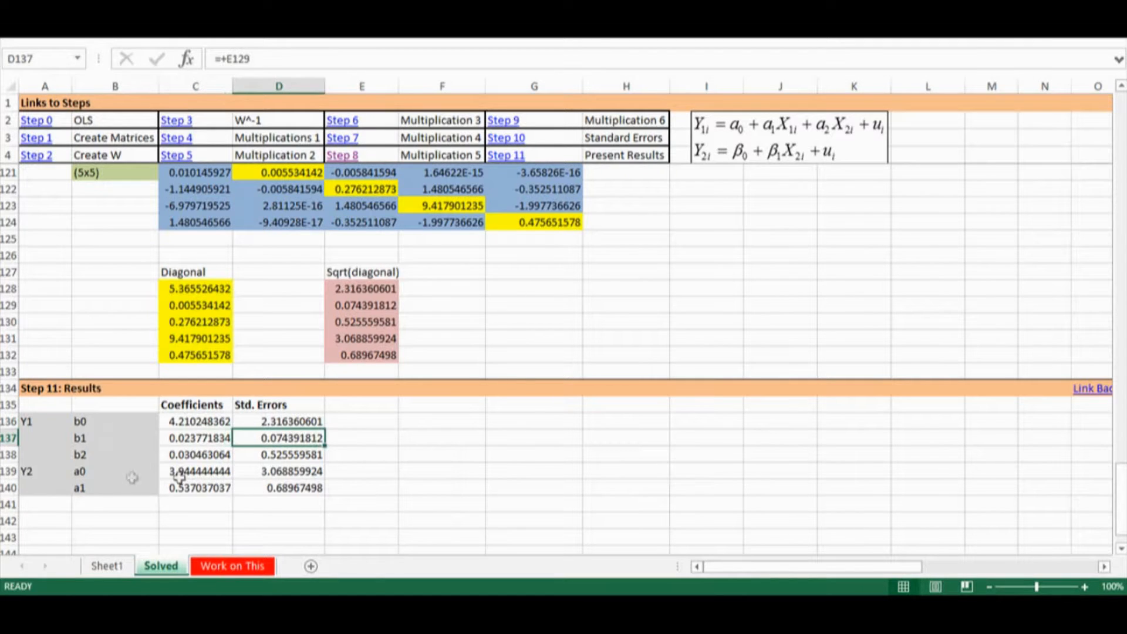
Review the Y2 equation's coefficients in C139:C140 and standard errors in D139:D140
click(41, 478)
drag(42, 478, 282, 487)
drag(202, 473, 206, 487)
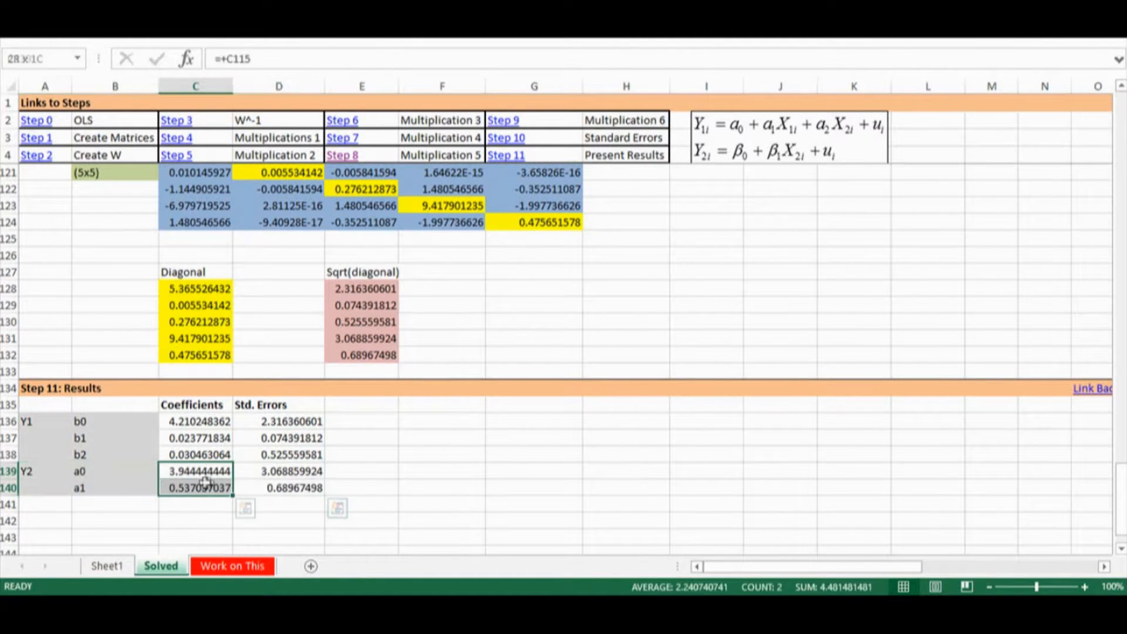
drag(301, 472, 301, 488)
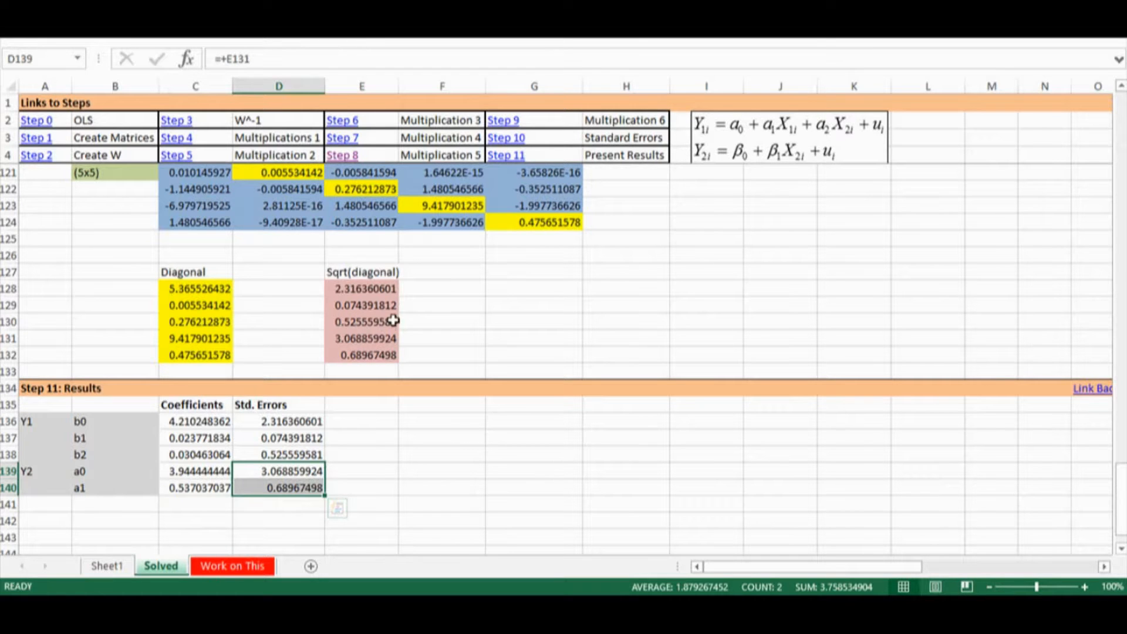
Go back through the earlier steps and inspect cells C65, D65 and E65 of the Step 4 X'W^-1 matrix
scroll(383, 306, up, 6)
scroll(383, 306, up, 14)
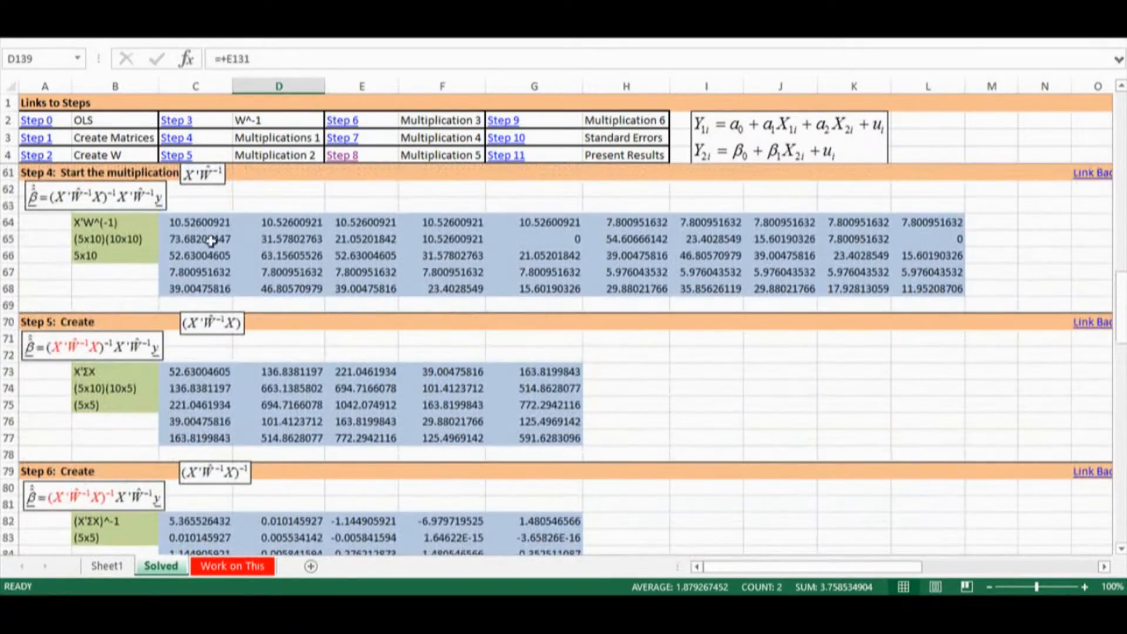
click(212, 241)
click(287, 239)
click(364, 239)
scroll(434, 243, up, 2)
scroll(434, 243, up, 5)
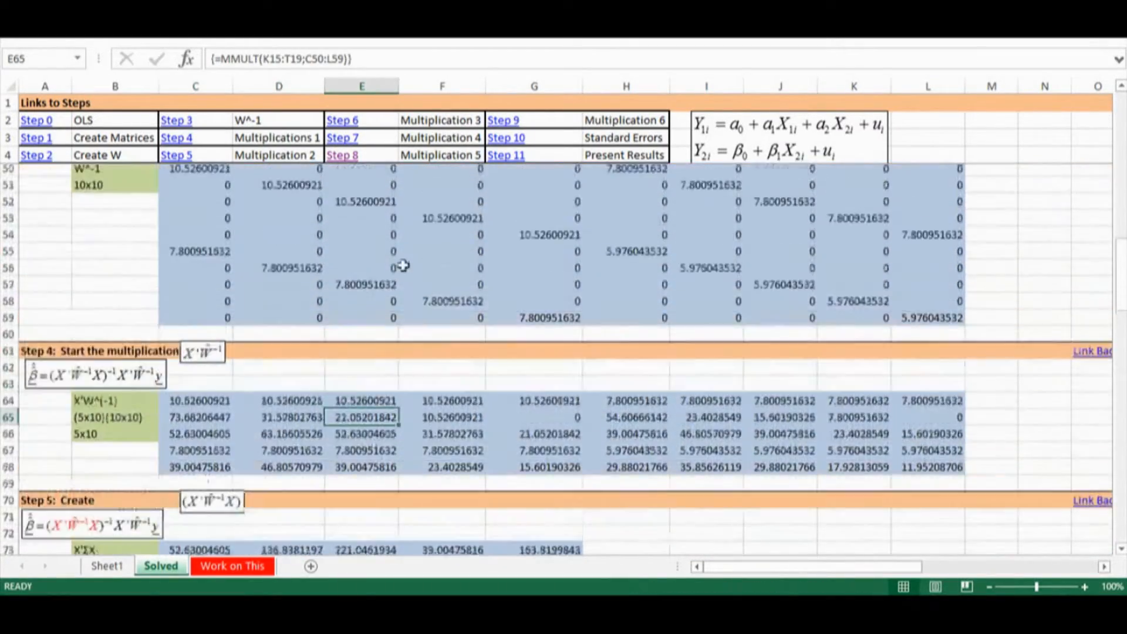
scroll(33, 432, down, 3)
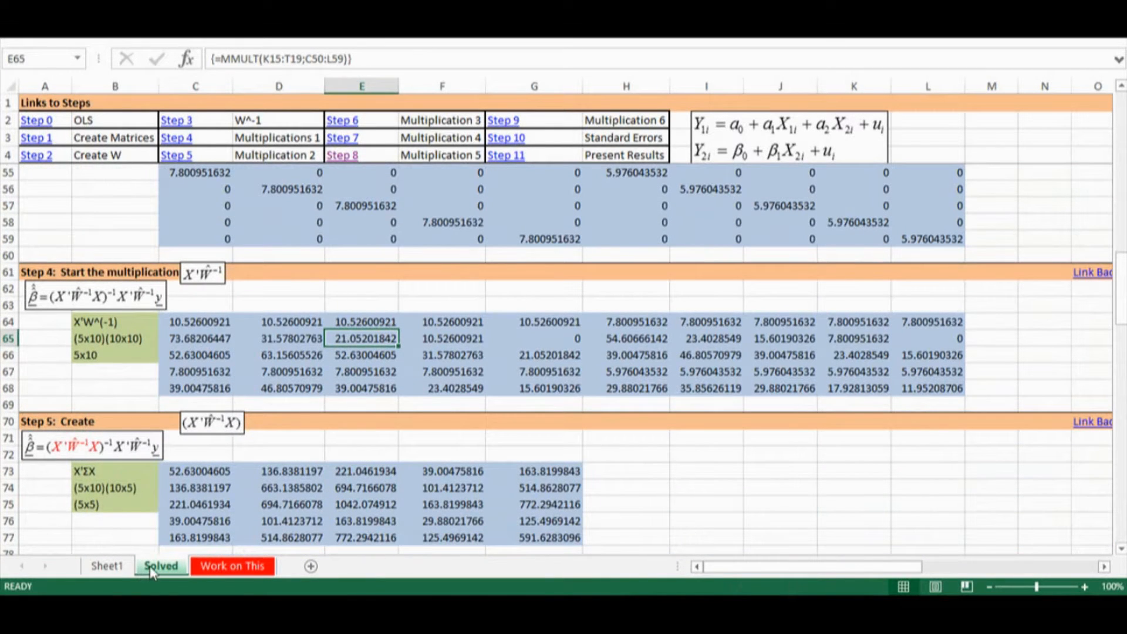
Look over the blank template on the Work on This sheet and return to the Solved sheet's Step 11 results, selecting A135:D141
click(214, 566)
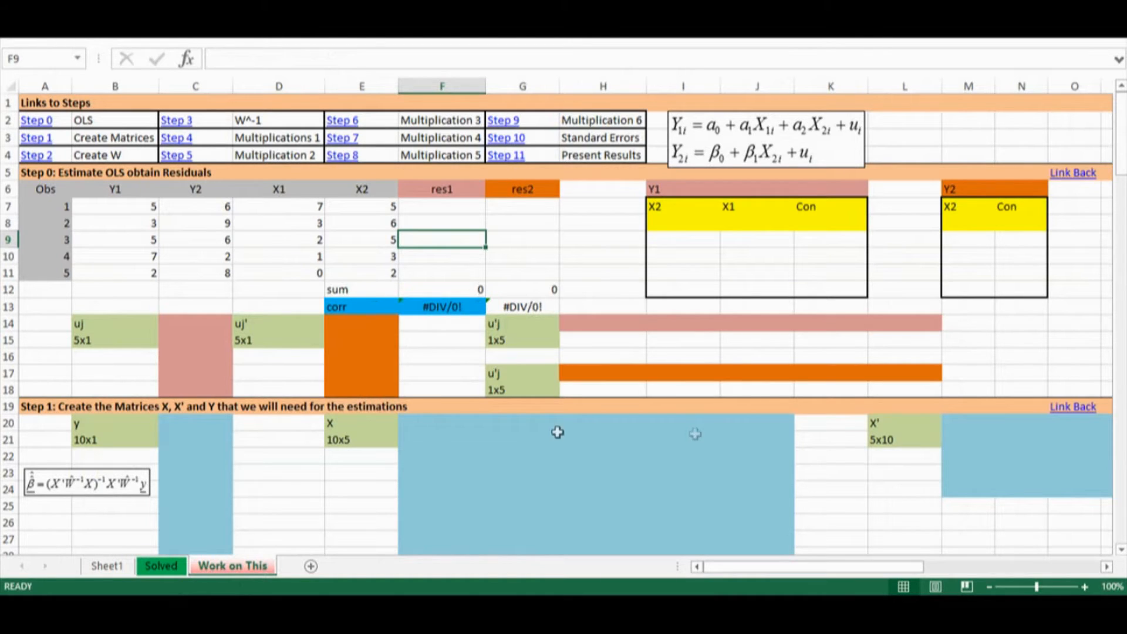
scroll(455, 410, down, 1)
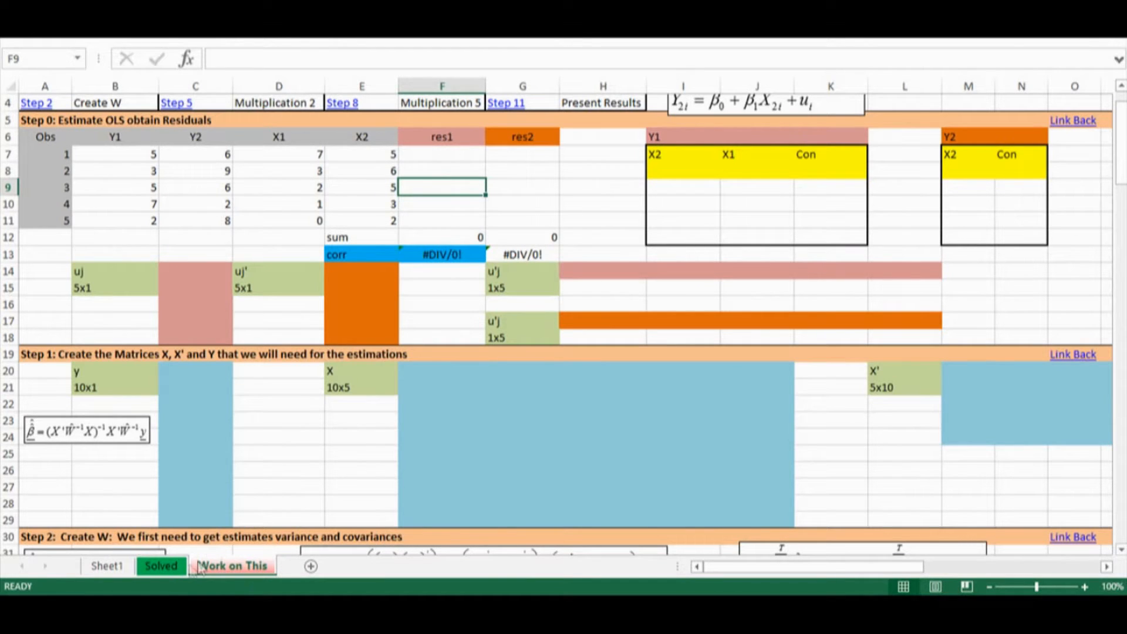
click(165, 565)
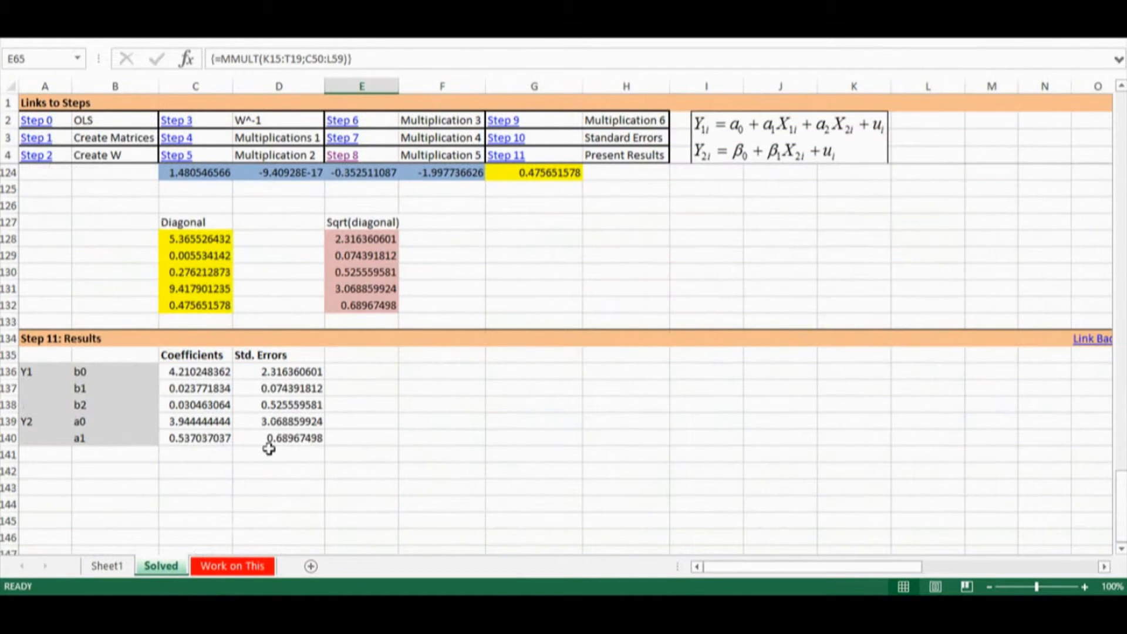
drag(293, 355, 27, 449)
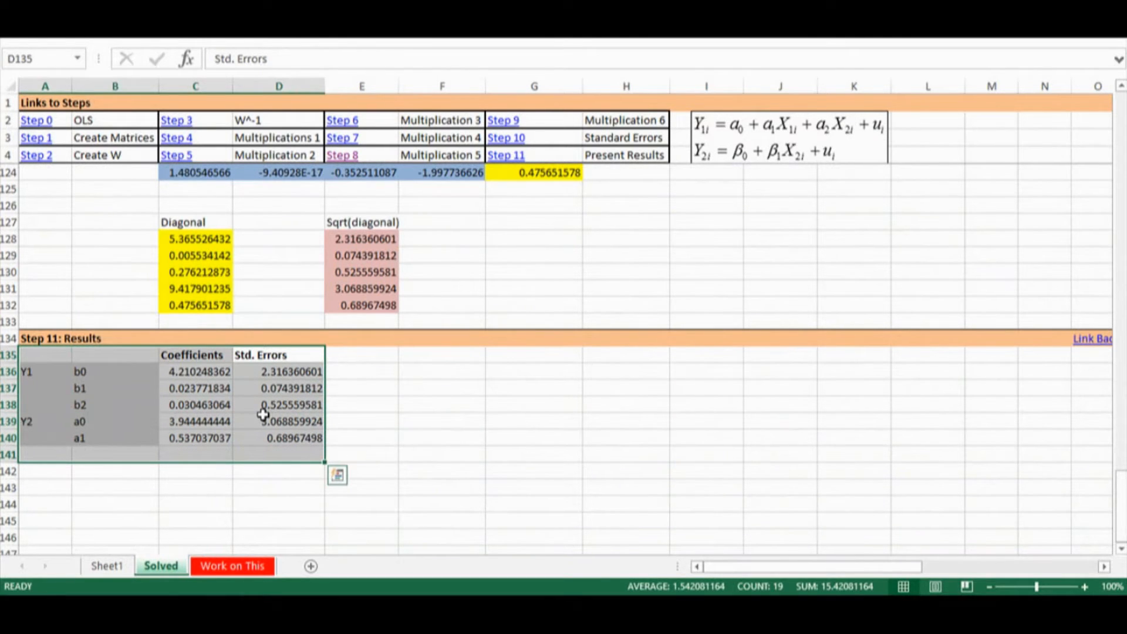